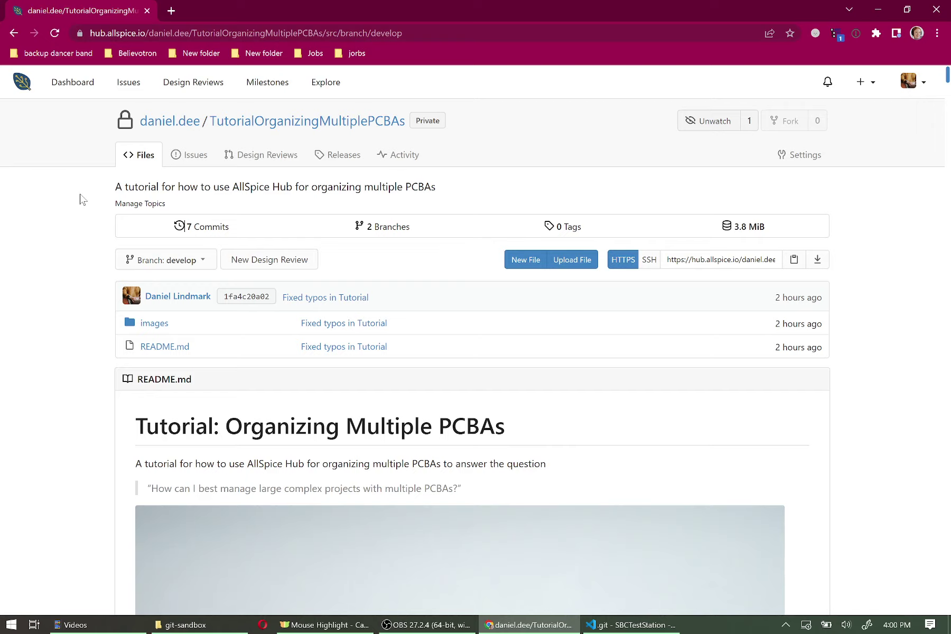
- Open the SBCTestStation repository from the owner's profile repository list
{"action": "scroll", "coordinate": [84, 197], "scroll_direction": "down", "scroll_amount": 20}
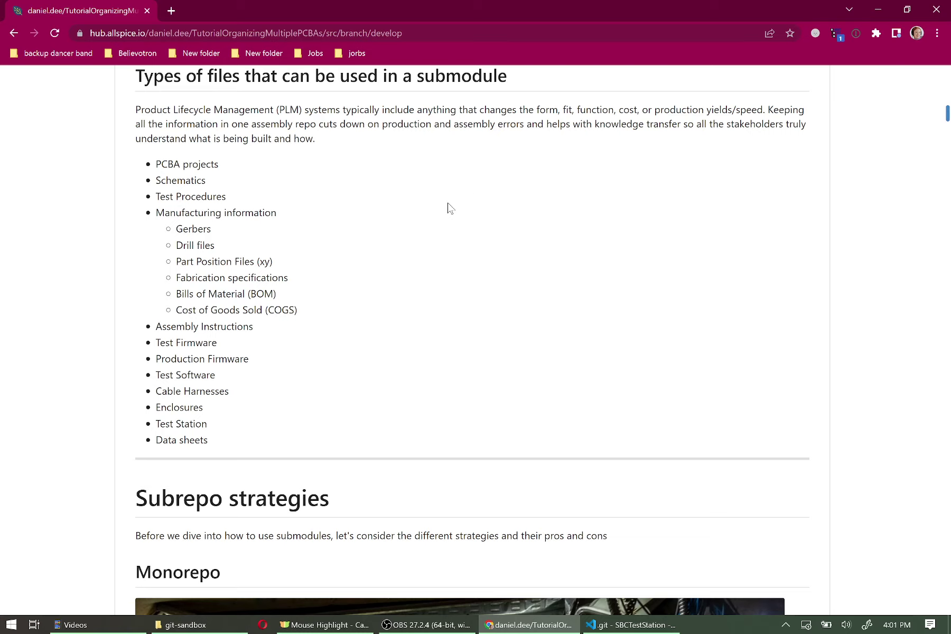
{"action": "scroll", "coordinate": [486, 238], "scroll_direction": "up", "scroll_amount": 15}
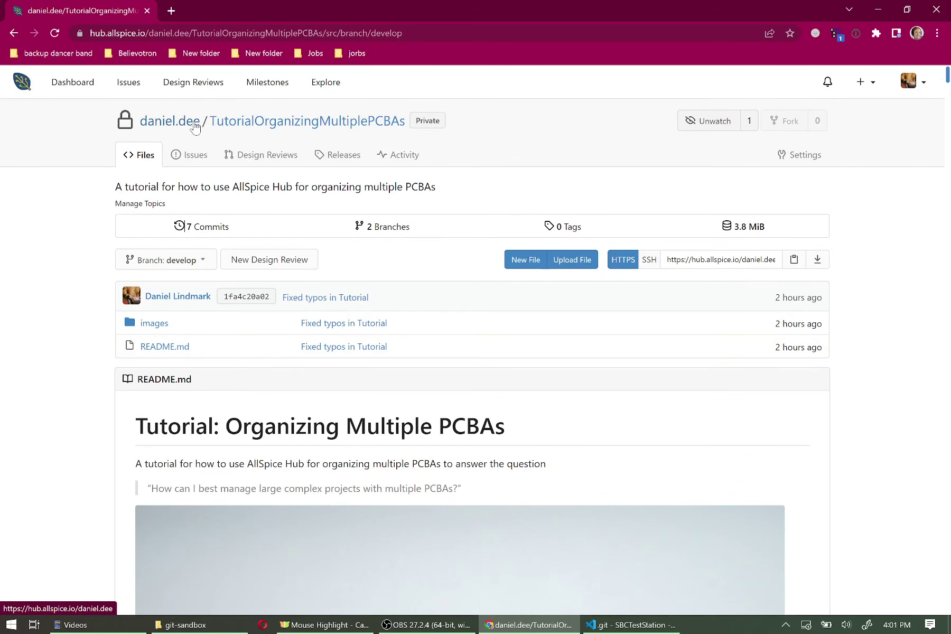
{"action": "left_click", "coordinate": [195, 127]}
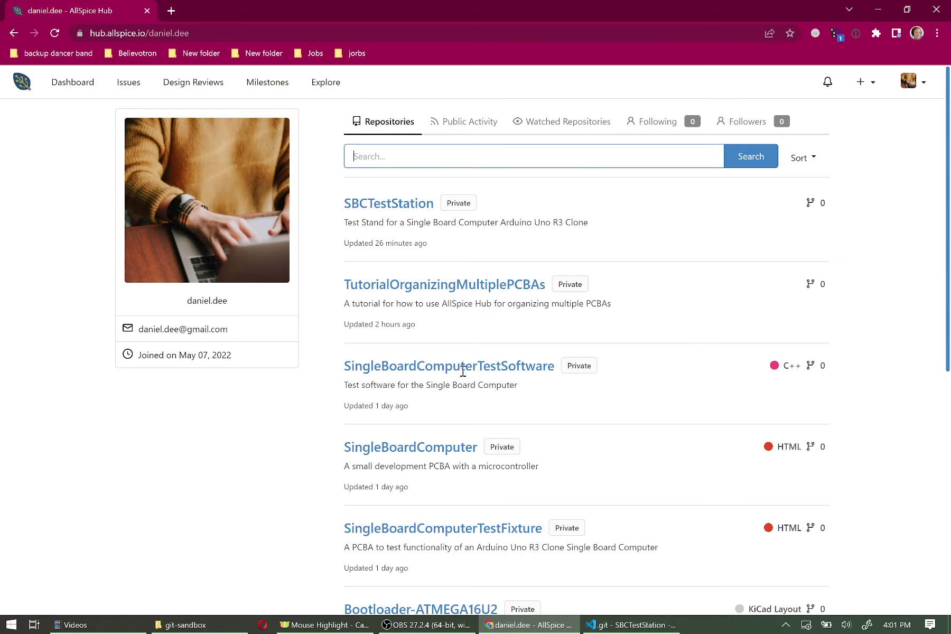
{"action": "left_click", "coordinate": [390, 204]}
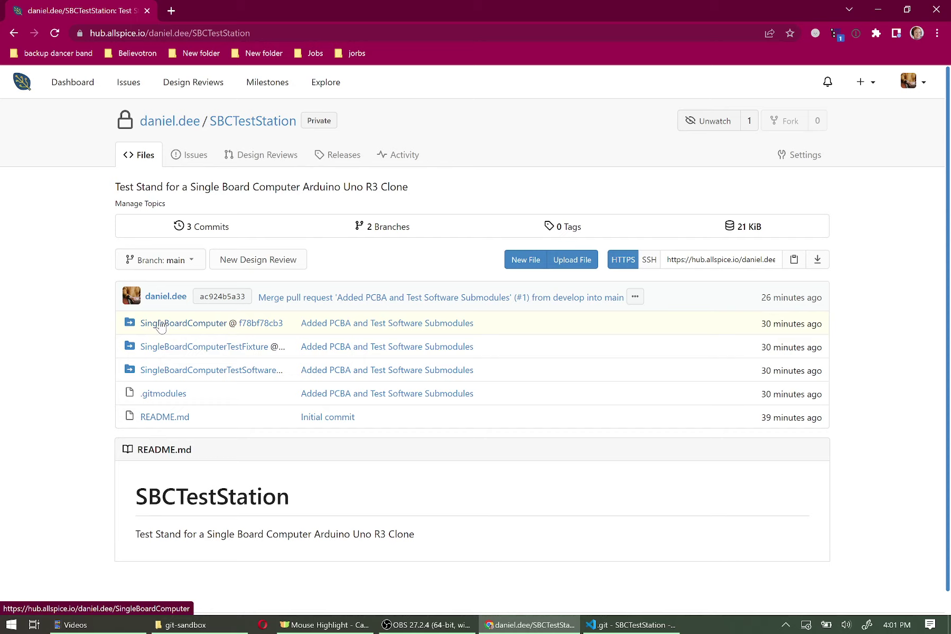
- Follow the SingleBoardComputer submodule link, then return to the SBCTestStation repository page
{"action": "left_click", "coordinate": [194, 324]}
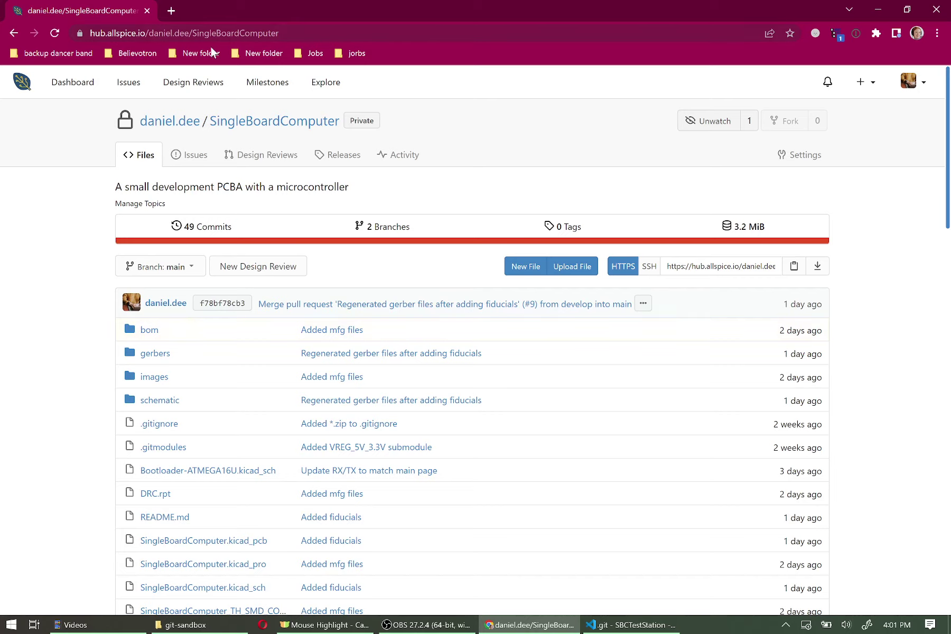
{"action": "double_click", "coordinate": [266, 34]}
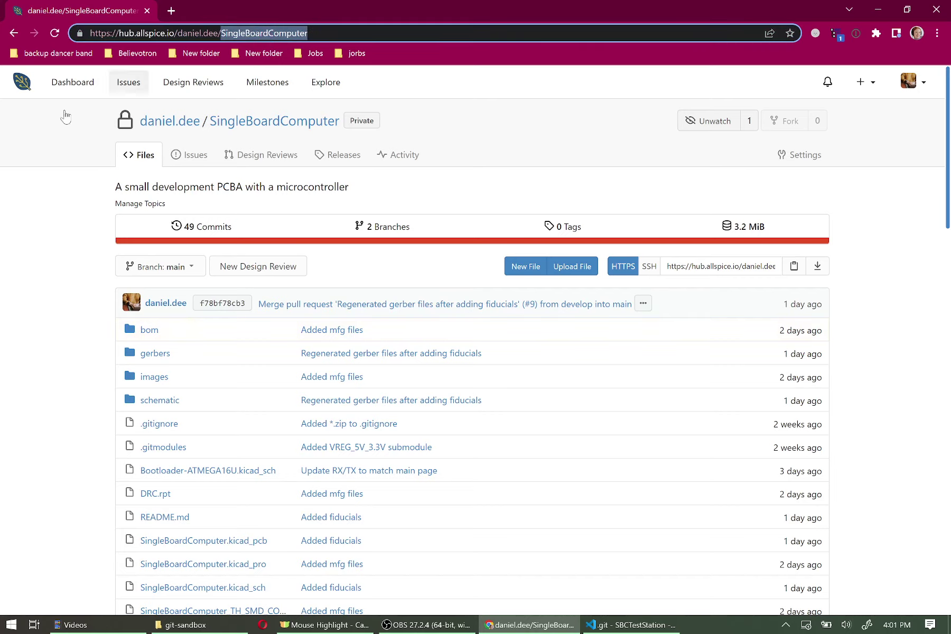
{"action": "left_click", "coordinate": [44, 152]}
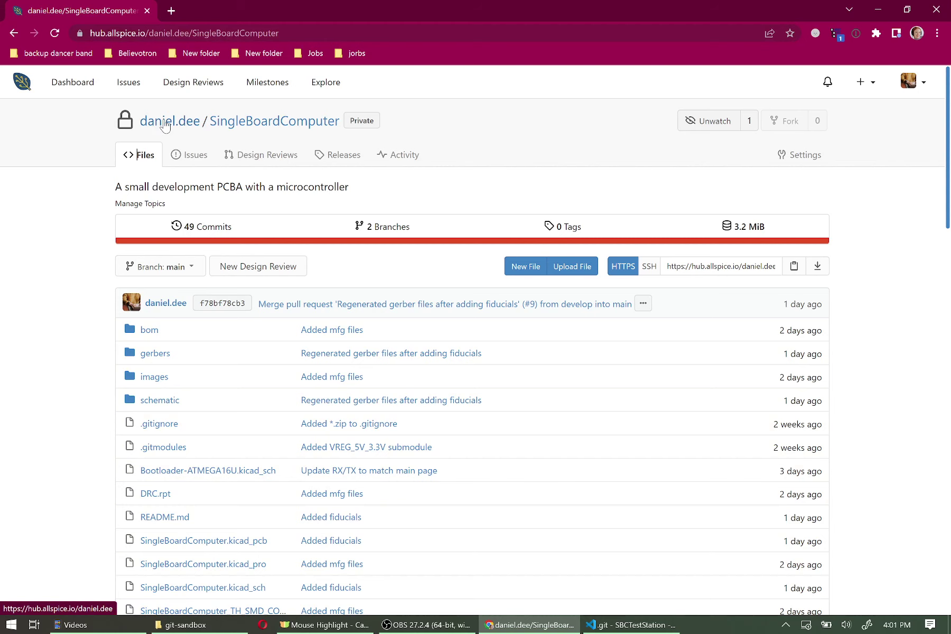
{"action": "left_click", "coordinate": [13, 34]}
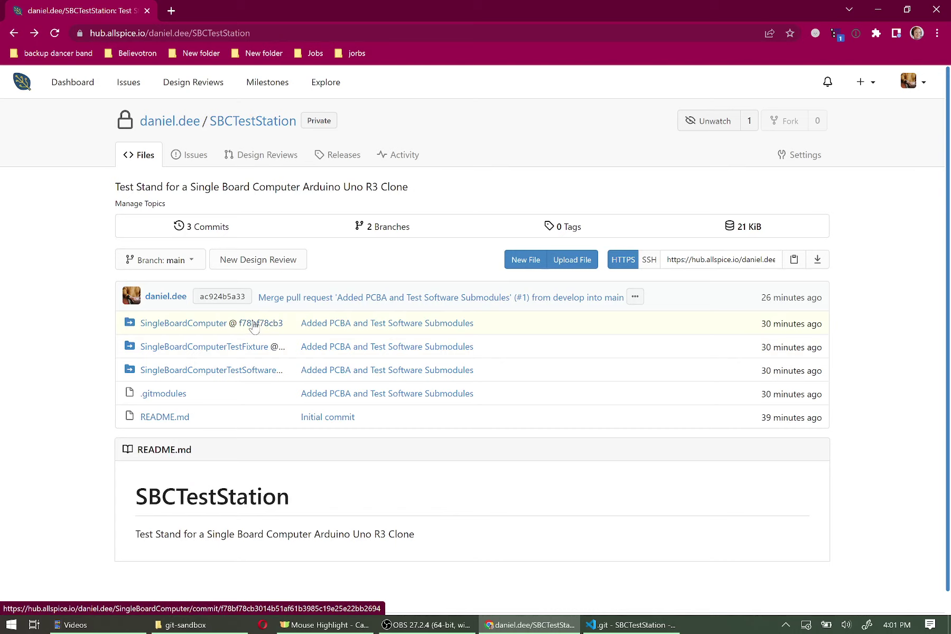
{"action": "left_click", "coordinate": [262, 324]}
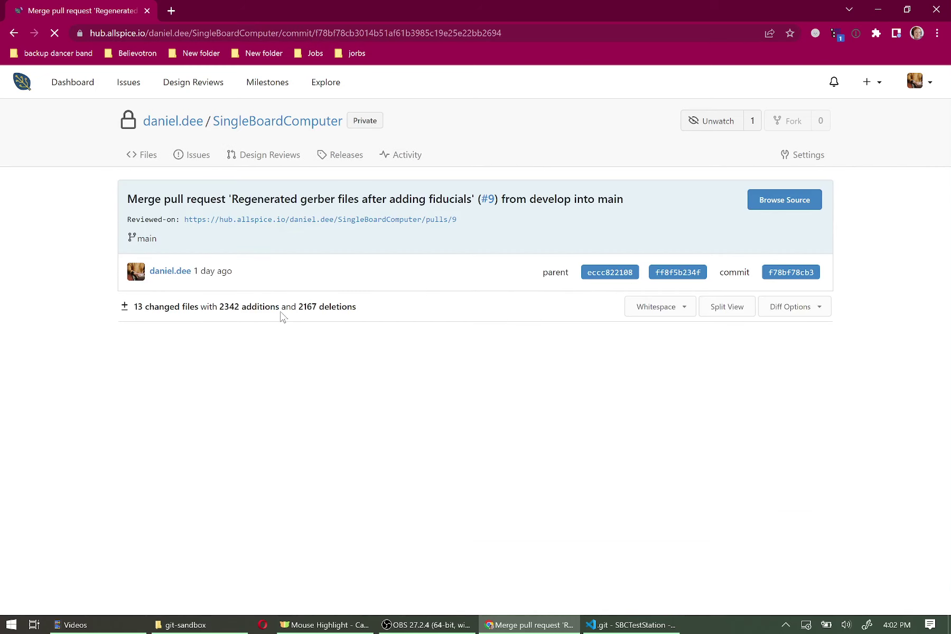
{"action": "double_click", "coordinate": [398, 33]}
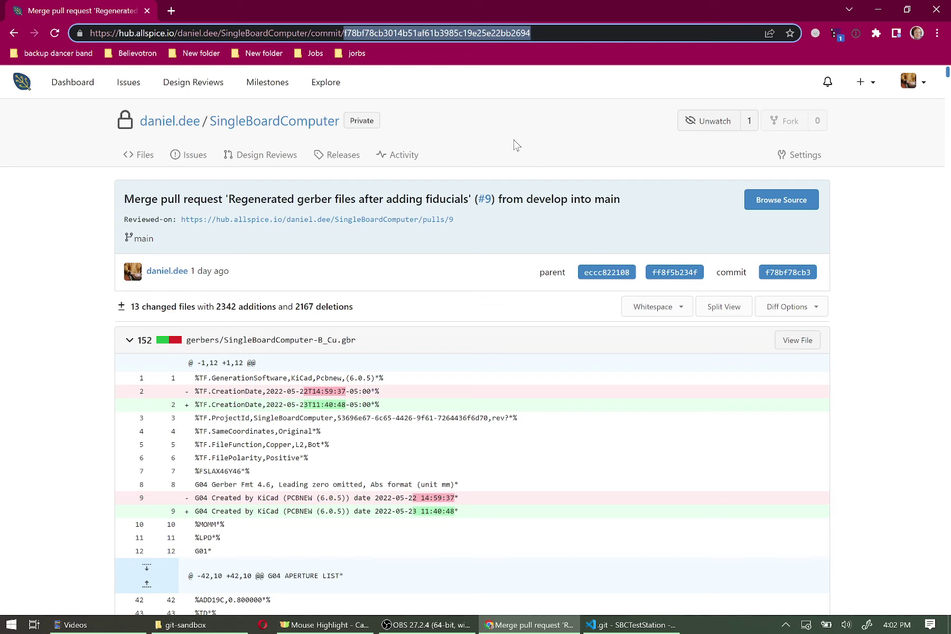
{"action": "left_click", "coordinate": [169, 122]}
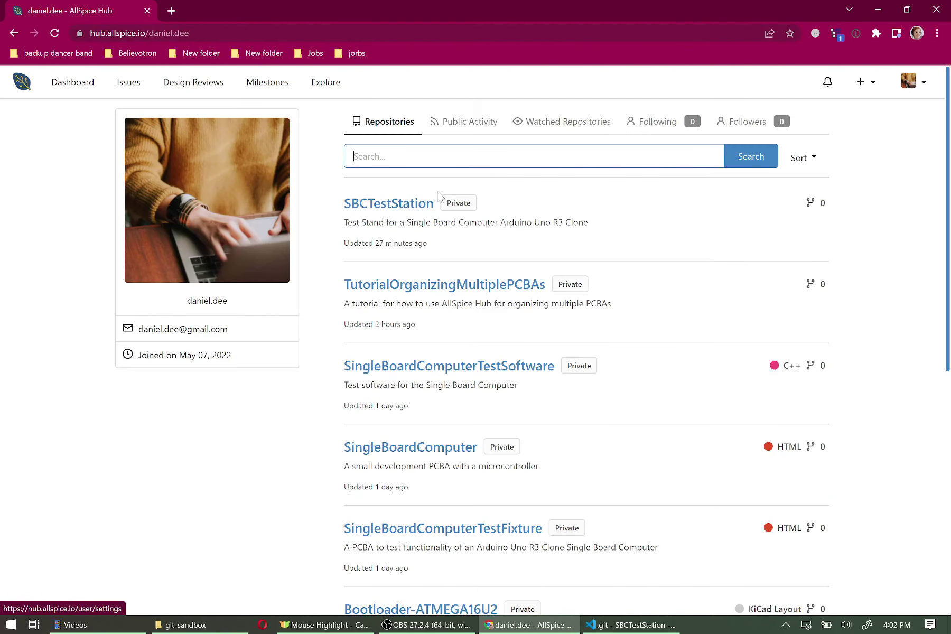
{"action": "left_click", "coordinate": [382, 208]}
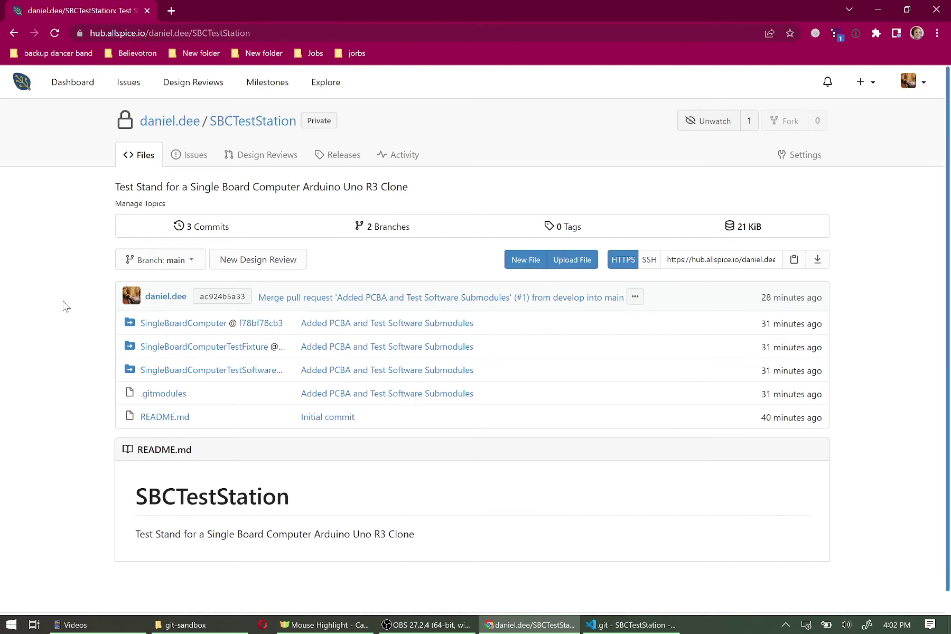
- Browse the local SBCTestStation clone and its SingleBoardComputer folder, then return to the repository web page
{"action": "left_click", "coordinate": [185, 625]}
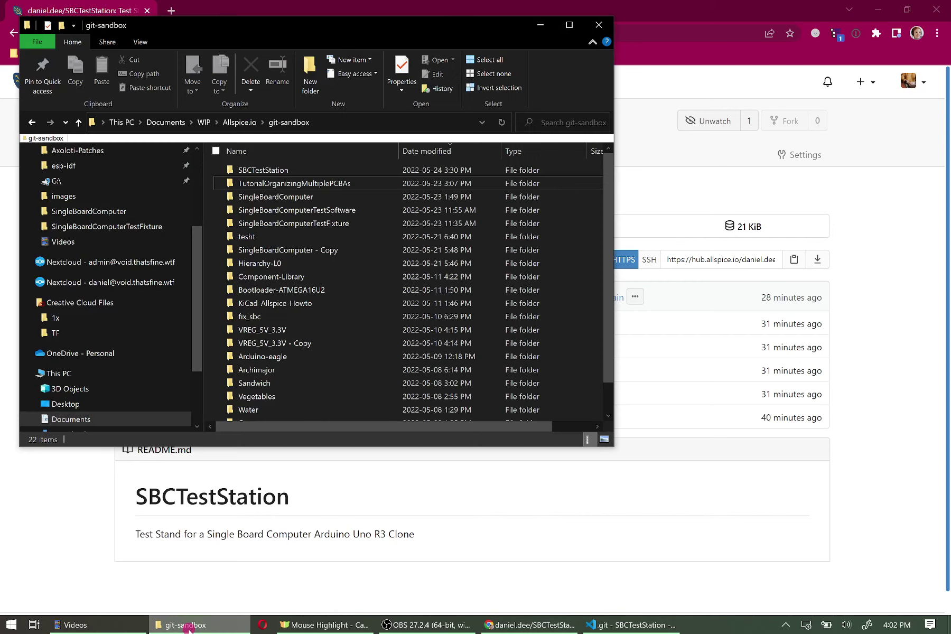
{"action": "double_click", "coordinate": [266, 170]}
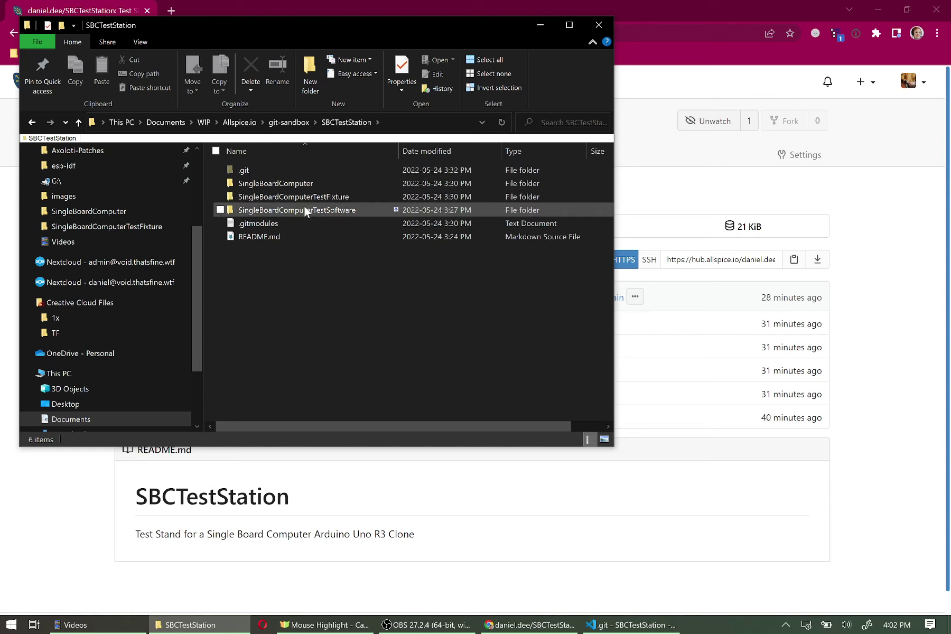
{"action": "double_click", "coordinate": [304, 183]}
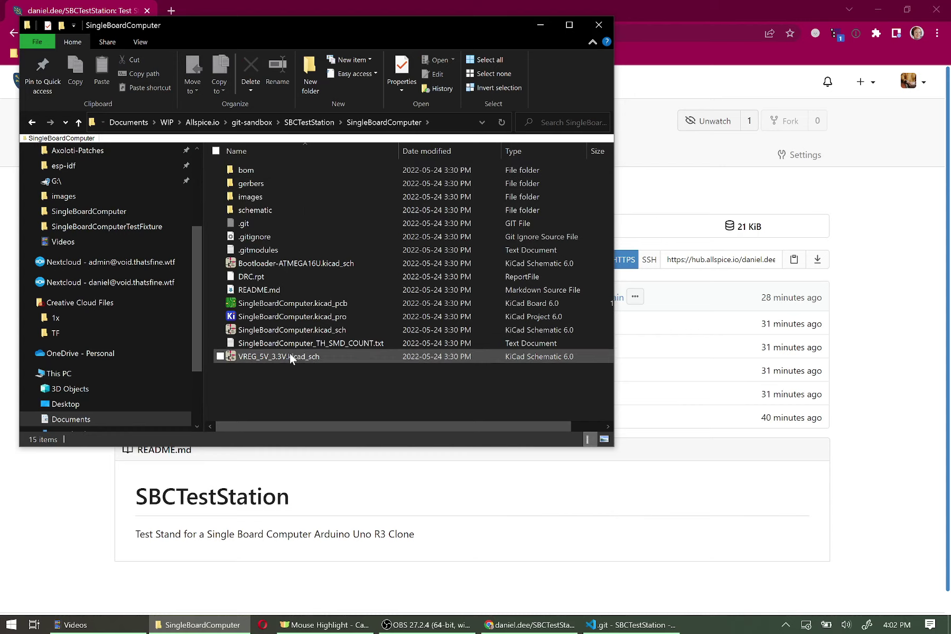
{"action": "left_click", "coordinate": [312, 123]}
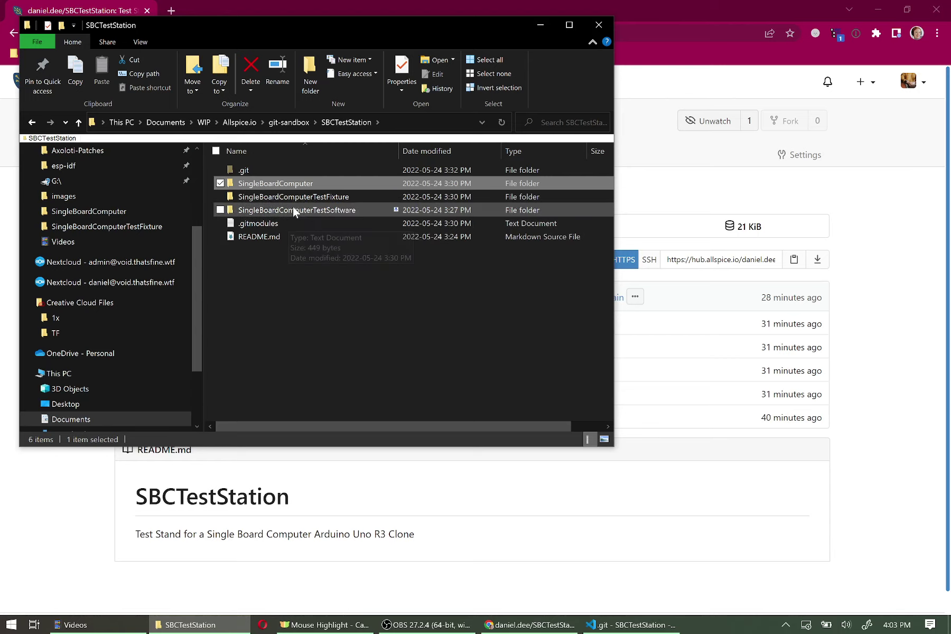
{"action": "double_click", "coordinate": [901, 241]}
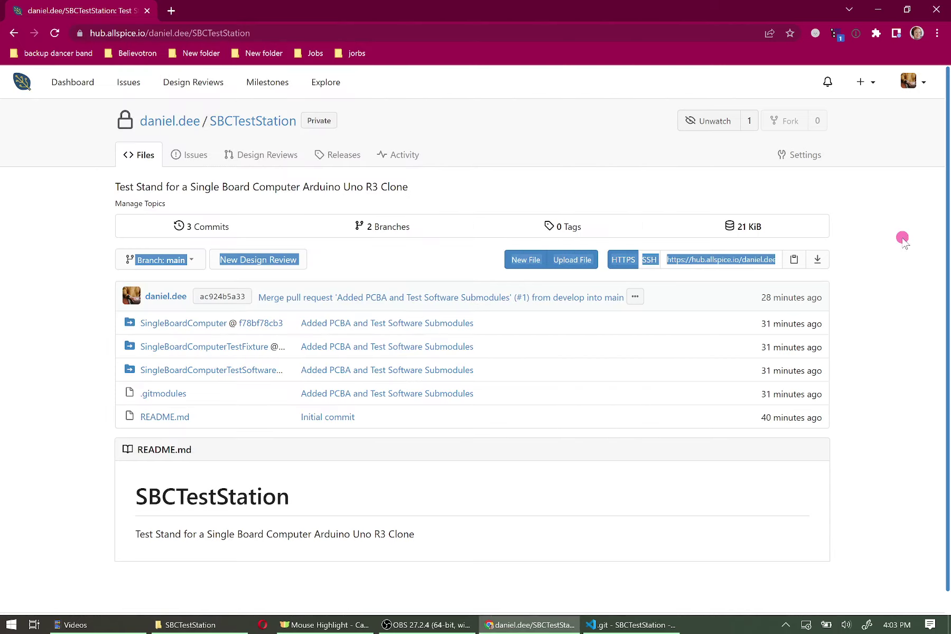
- From the owner's repository list, look over the SingleBoardComputer repository
{"action": "left_click", "coordinate": [168, 124]}
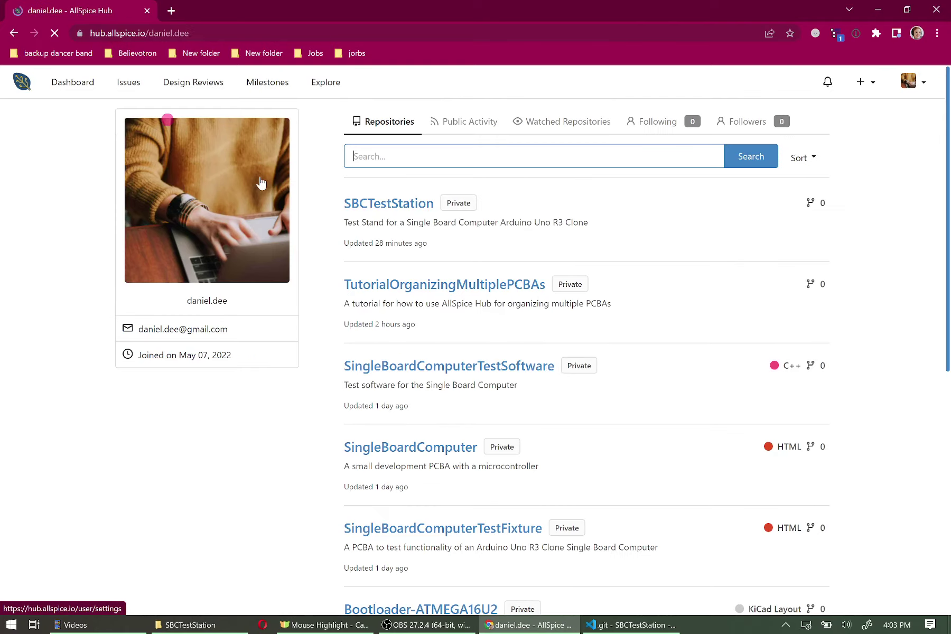
{"action": "left_click", "coordinate": [422, 447]}
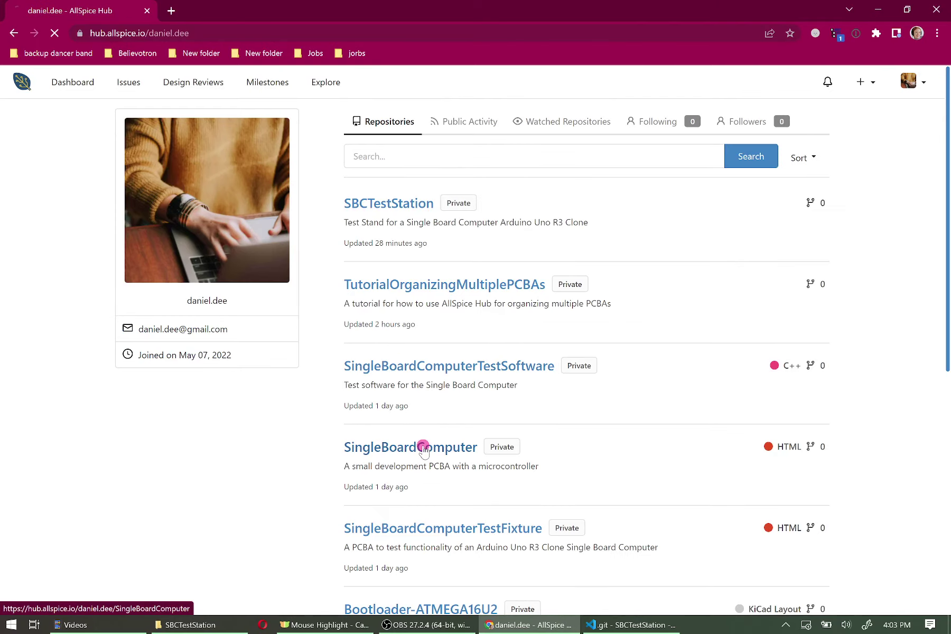
{"action": "scroll", "coordinate": [667, 317], "scroll_direction": "down", "scroll_amount": 9}
{"action": "scroll", "coordinate": [666, 299], "scroll_direction": "down", "scroll_amount": 5}
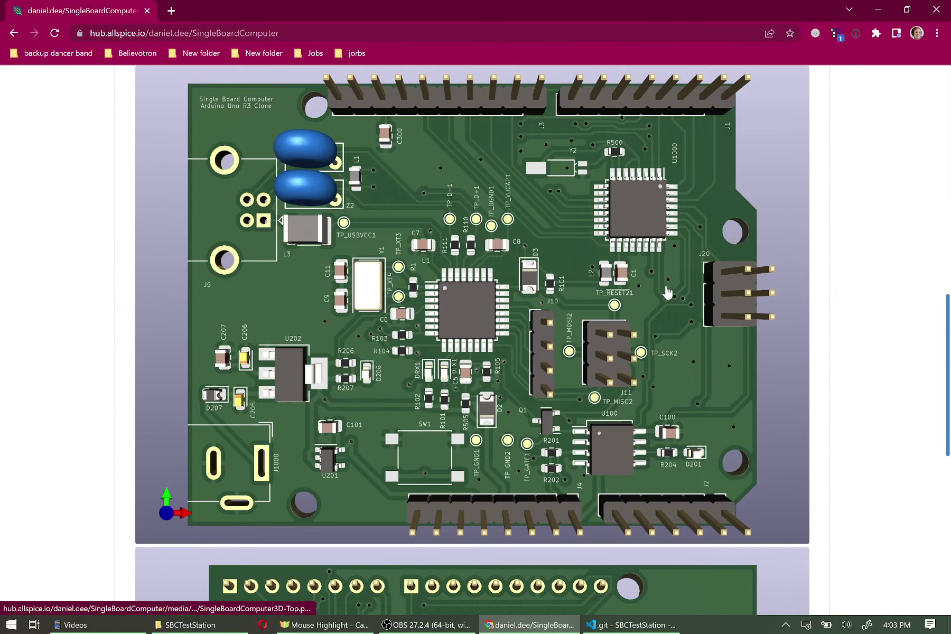
{"action": "scroll", "coordinate": [667, 293], "scroll_direction": "up", "scroll_amount": 1}
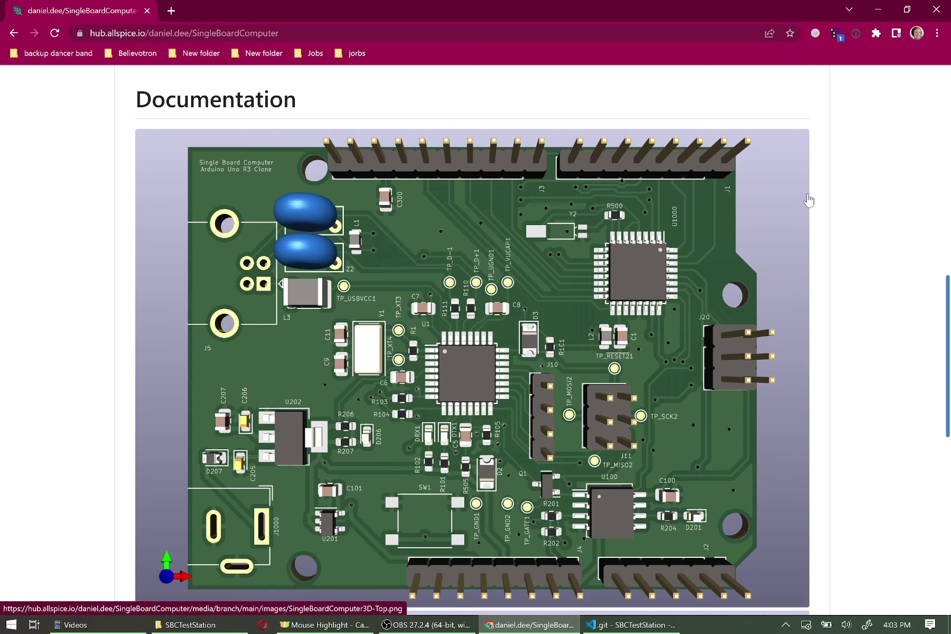
- Look over SingleBoardComputerTestFixture, then open the SingleBoardComputerTestSoftware repository
{"action": "left_click", "coordinate": [16, 31]}
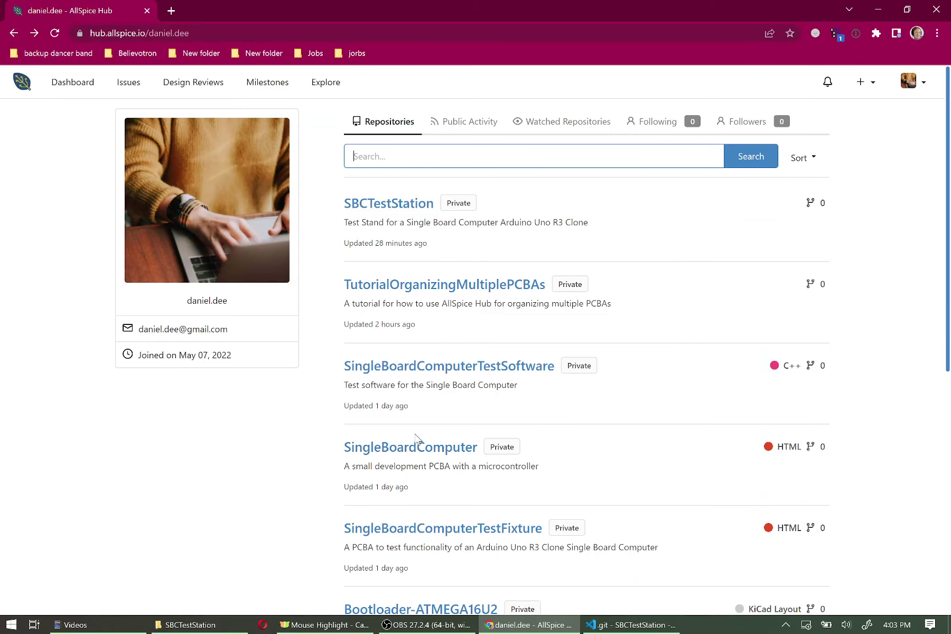
{"action": "left_click", "coordinate": [432, 529]}
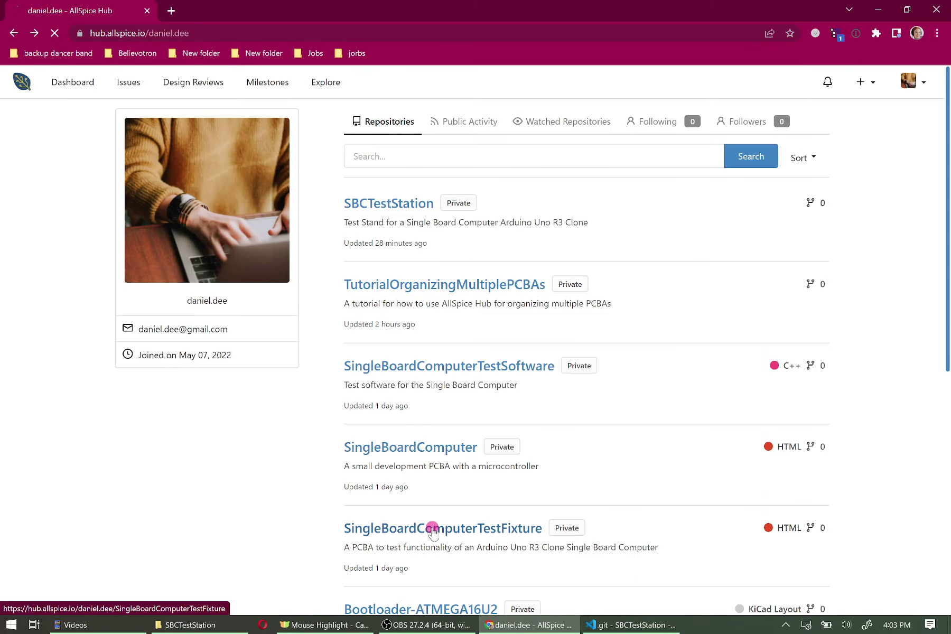
{"action": "scroll", "coordinate": [620, 303], "scroll_direction": "down", "scroll_amount": 10}
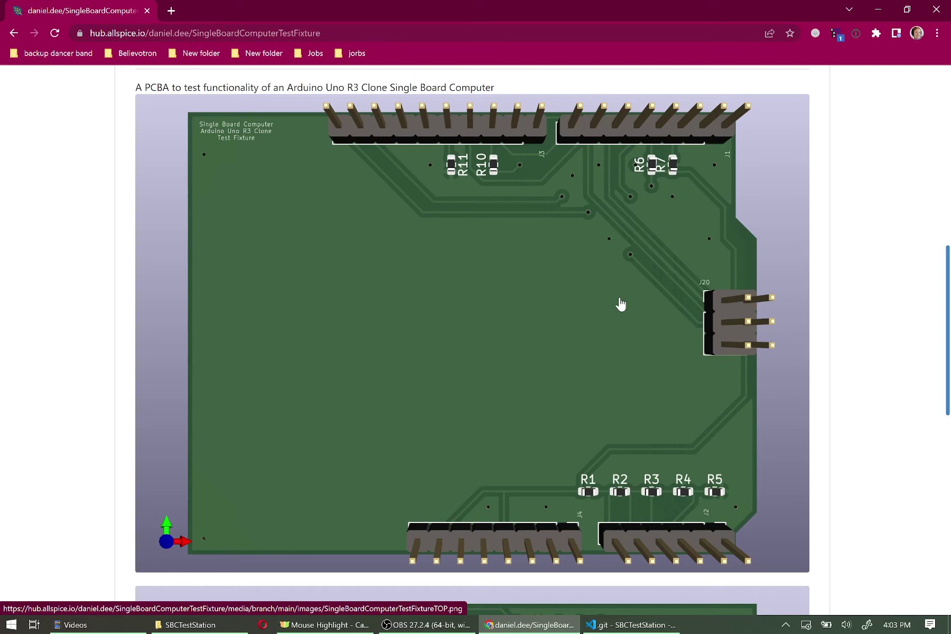
{"action": "left_click", "coordinate": [13, 34]}
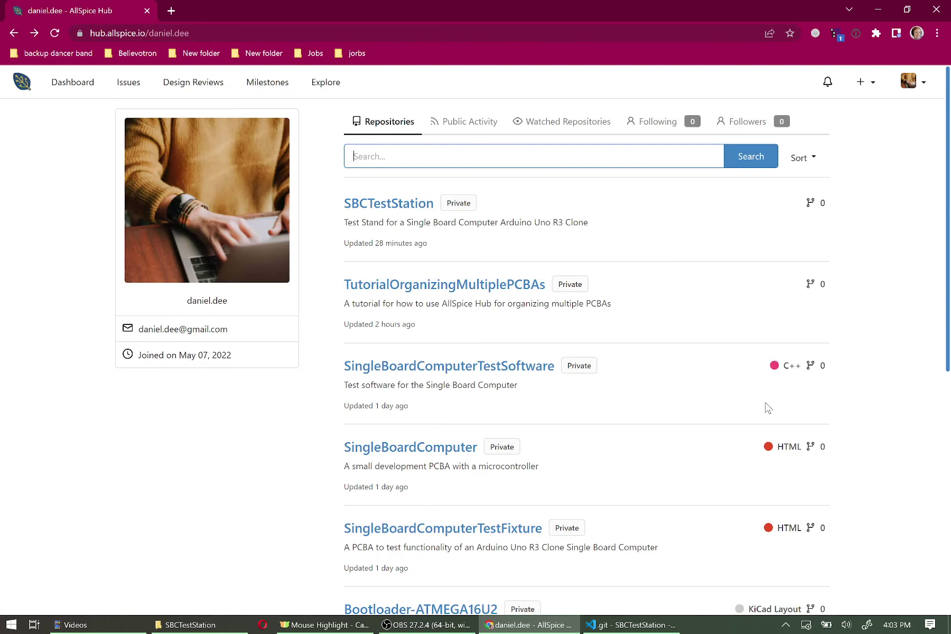
{"action": "left_click", "coordinate": [437, 364]}
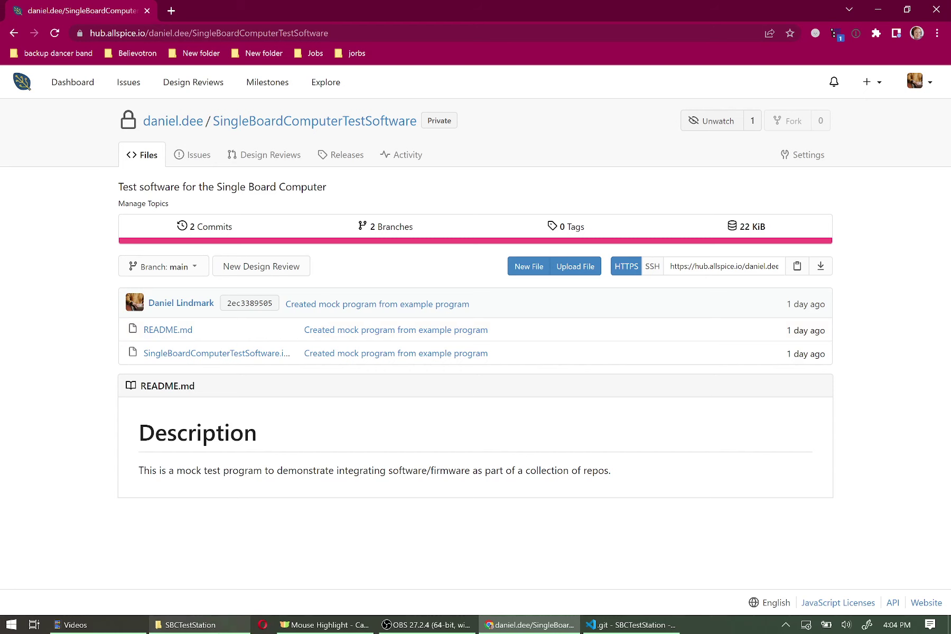
- Inspect the TestFixture, TestSoftware and README.md items in the clone, then go up to git-sandbox
{"action": "left_click", "coordinate": [212, 625]}
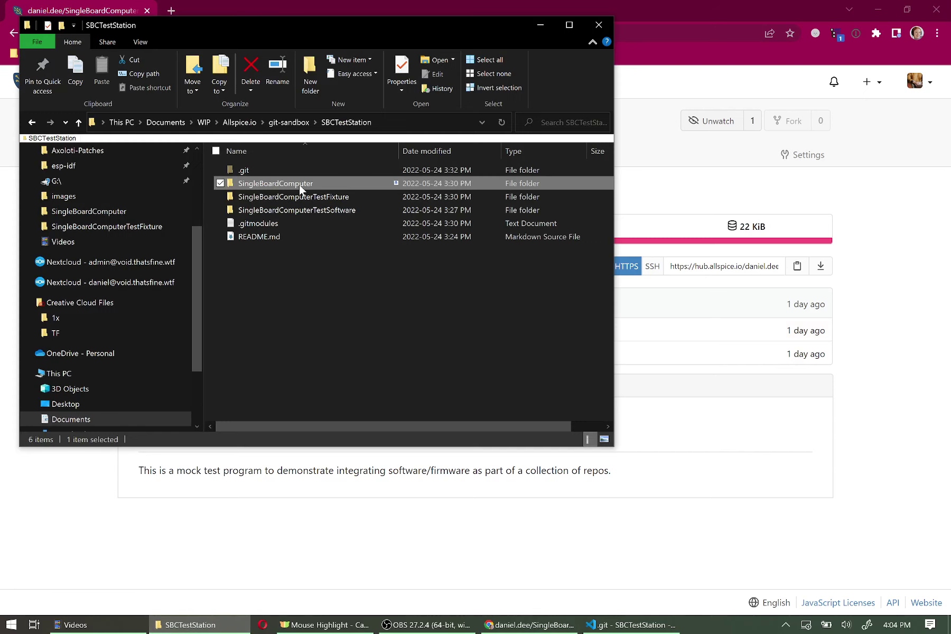
{"action": "mouse_move", "coordinate": [286, 188]}
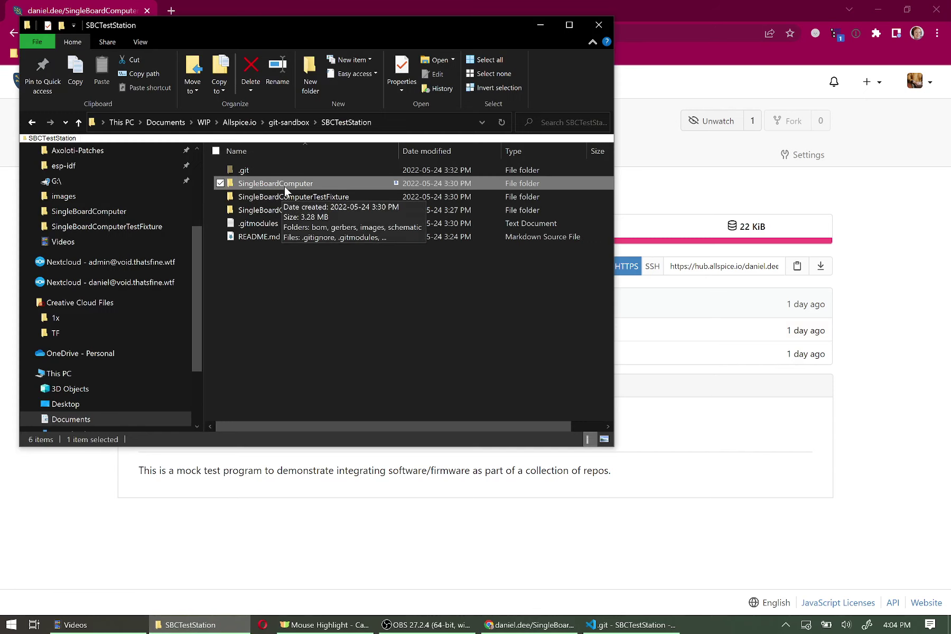
{"action": "left_click", "coordinate": [349, 196]}
{"action": "left_click", "coordinate": [329, 212]}
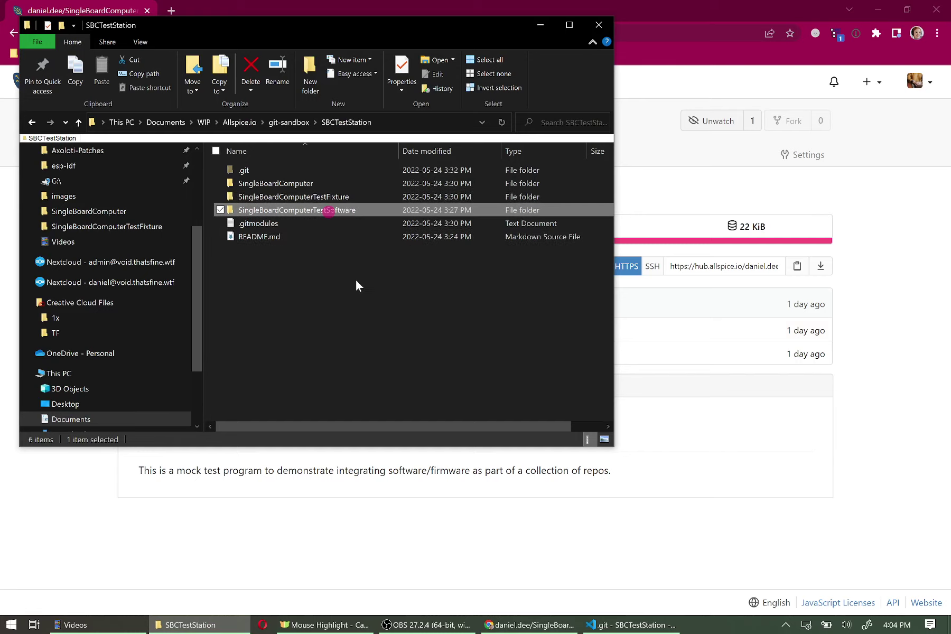
{"action": "left_click", "coordinate": [272, 235]}
{"action": "left_click", "coordinate": [329, 294]}
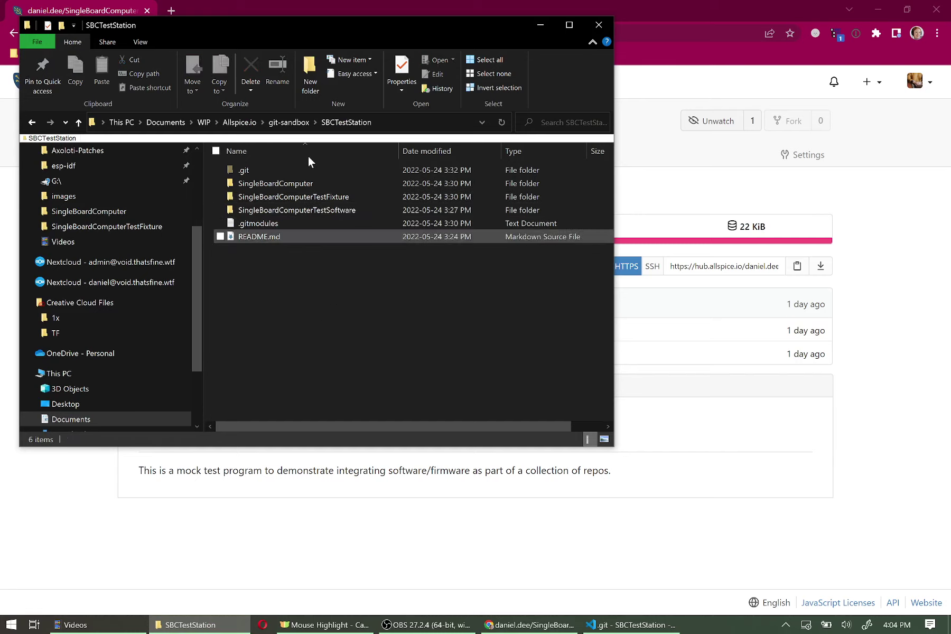
{"action": "left_click", "coordinate": [296, 122]}
- Try renaming SBCTestStation to SBCTestStationOld, cancelling when the folder is reported in use
{"action": "right_click", "coordinate": [281, 171]}
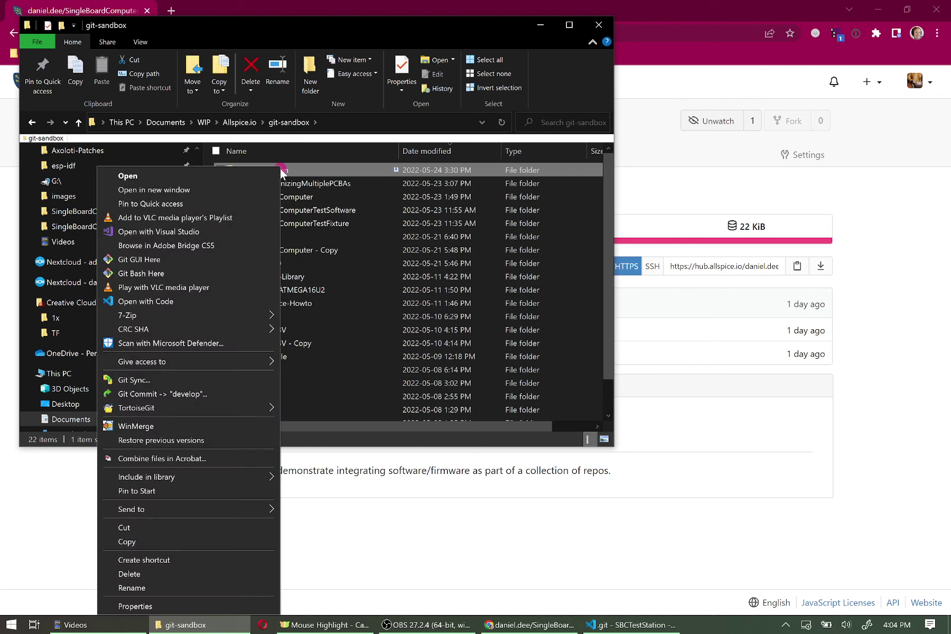
{"action": "left_click", "coordinate": [178, 589]}
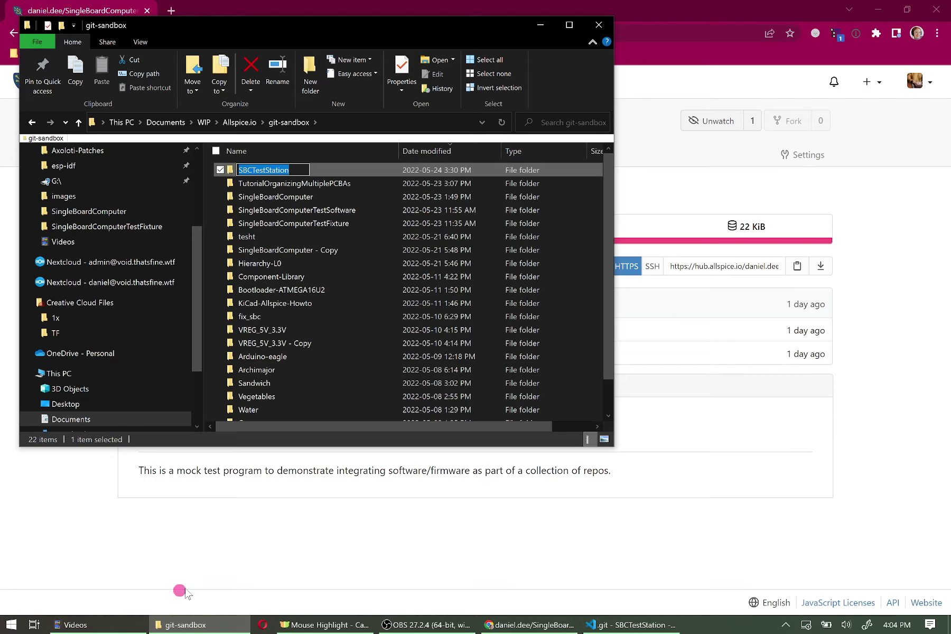
{"action": "key", "text": "End"}
{"action": "type", "text": "One"}
{"action": "key", "text": "BackSpace"}
{"action": "key", "text": "BackSpace"}
{"action": "type", "text": "ld"}
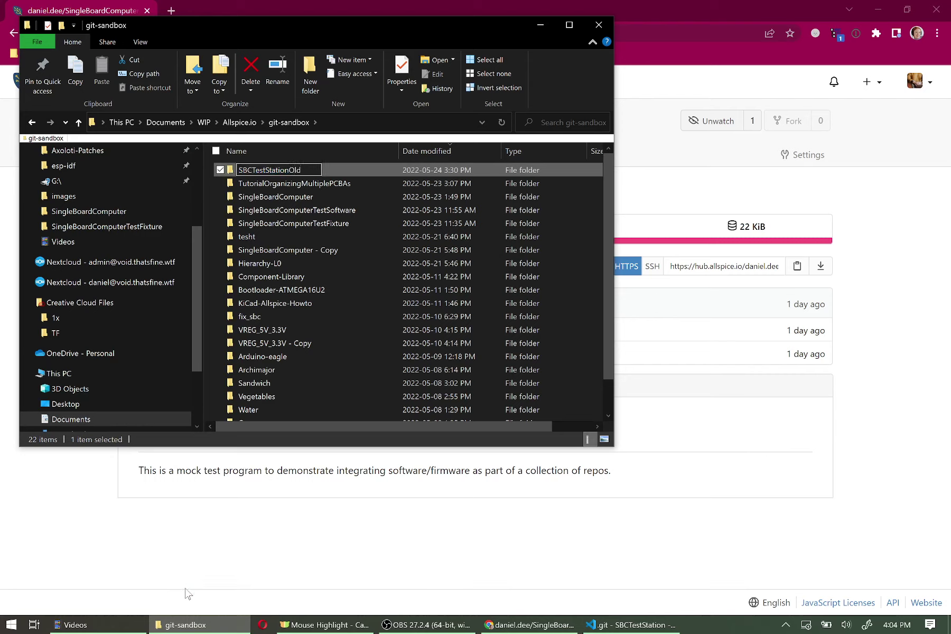
{"action": "key", "text": "Return"}
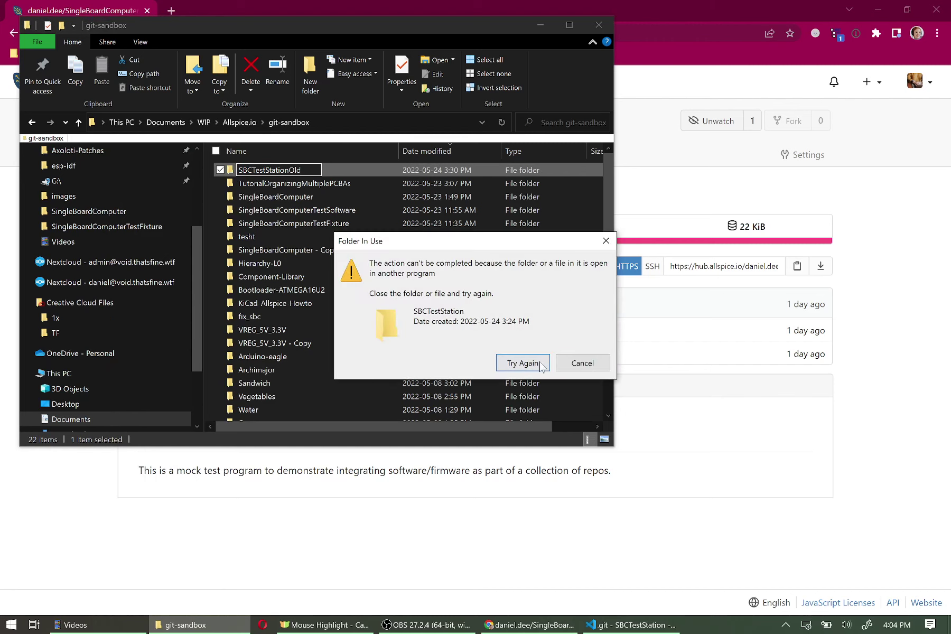
{"action": "left_click", "coordinate": [572, 362]}
- Retry the rename as SBCTestStationOlder, cancelling after the folder stays locked
{"action": "right_click", "coordinate": [299, 169]}
{"action": "left_click", "coordinate": [193, 587]}
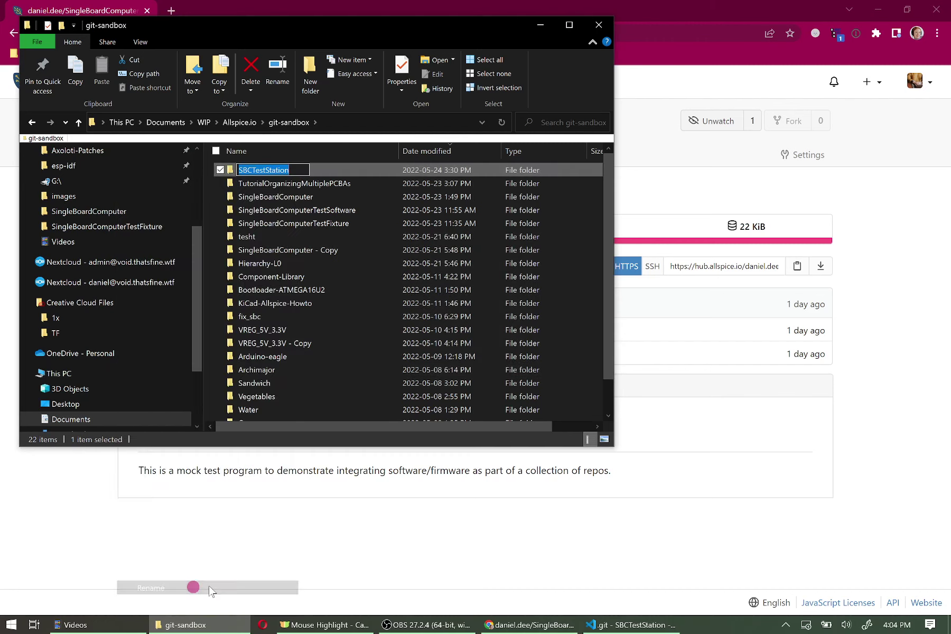
{"action": "key", "text": "End"}
{"action": "type", "text": "Olde3r"}
{"action": "key", "text": "BackSpace"}
{"action": "key", "text": "BackSpace"}
{"action": "type", "text": "r"}
{"action": "key", "text": "Return"}
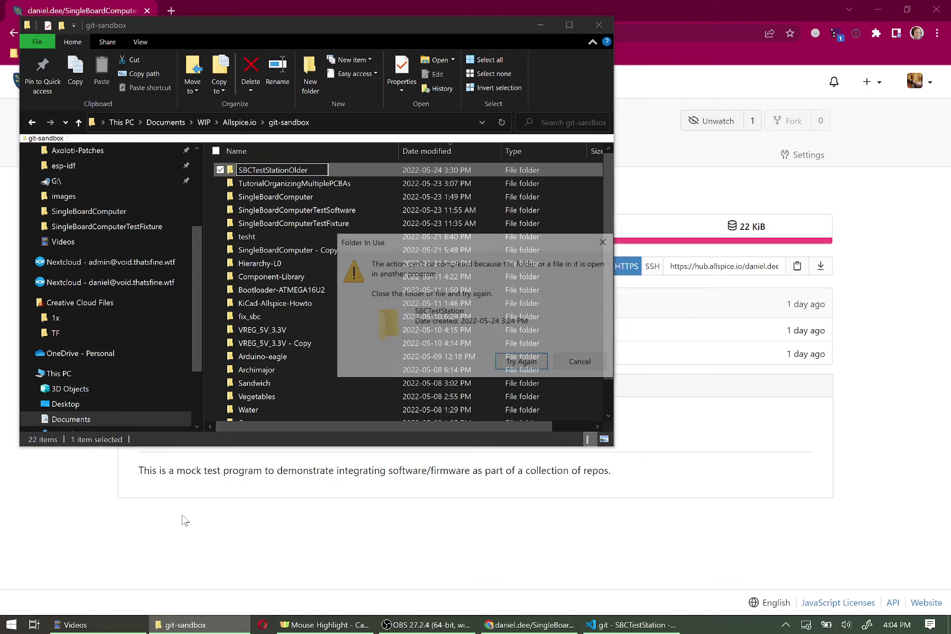
{"action": "left_click", "coordinate": [529, 364]}
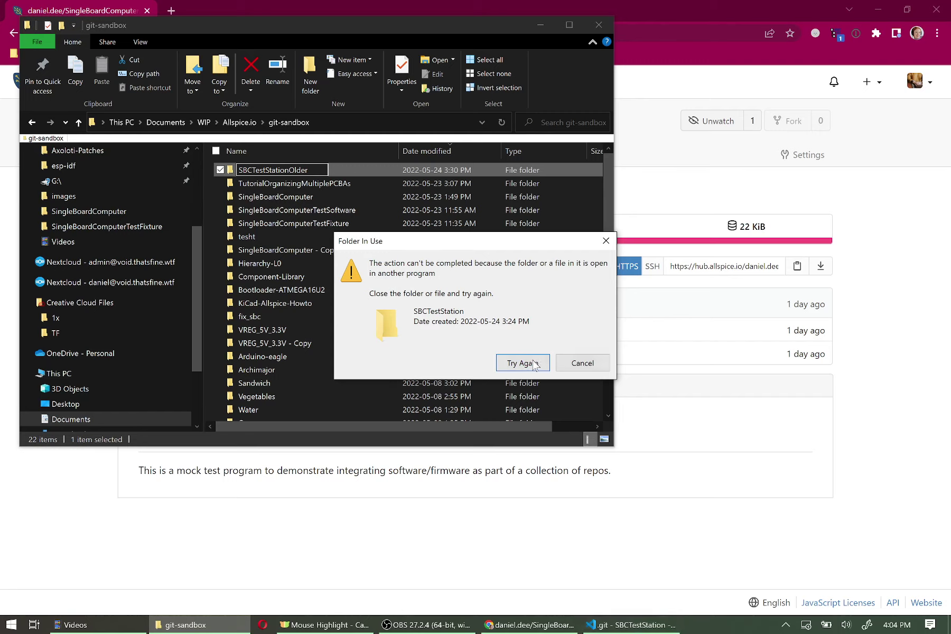
{"action": "left_click", "coordinate": [533, 361]}
{"action": "left_click", "coordinate": [578, 362]}
- Close Visual Studio Code and rename the folder to SBCTestStationOlder
{"action": "left_click", "coordinate": [641, 629]}
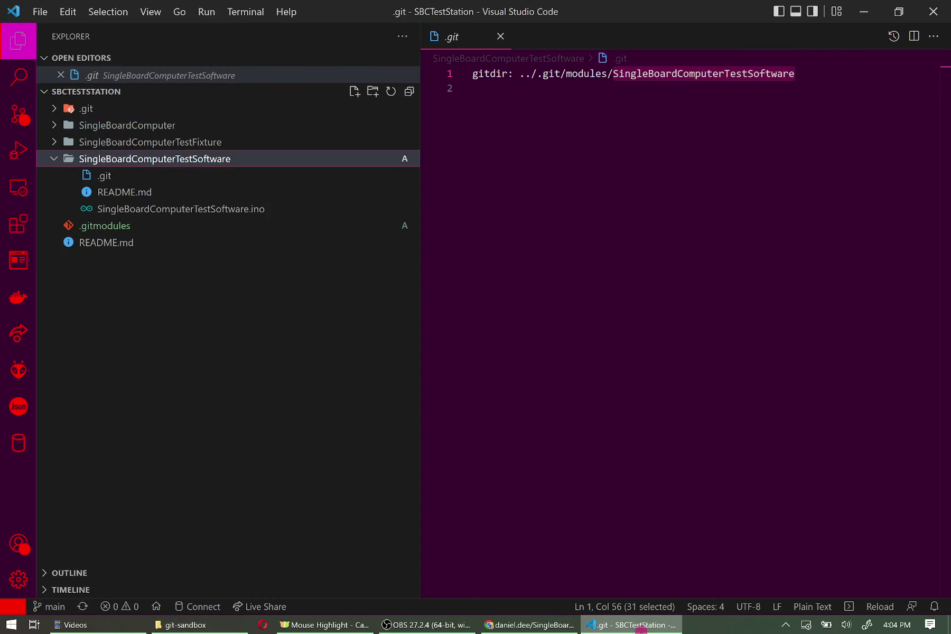
{"action": "left_click", "coordinate": [933, 11]}
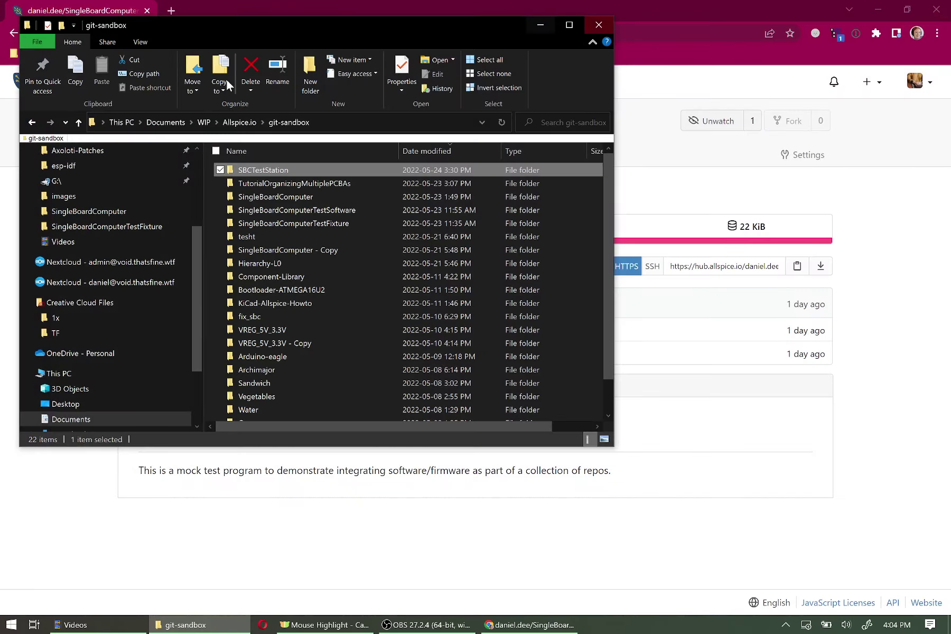
{"action": "right_click", "coordinate": [272, 167]}
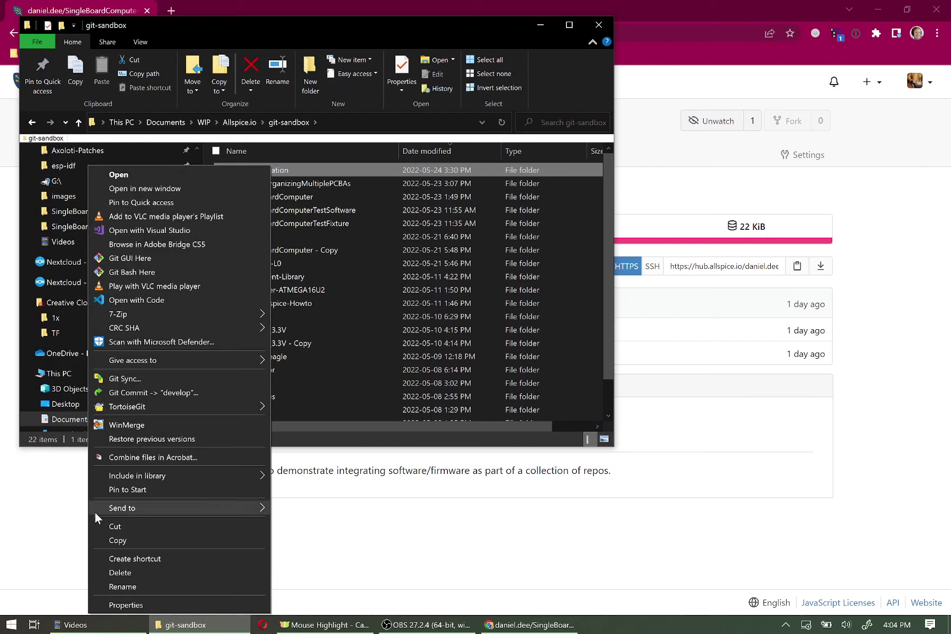
{"action": "left_click", "coordinate": [127, 586]}
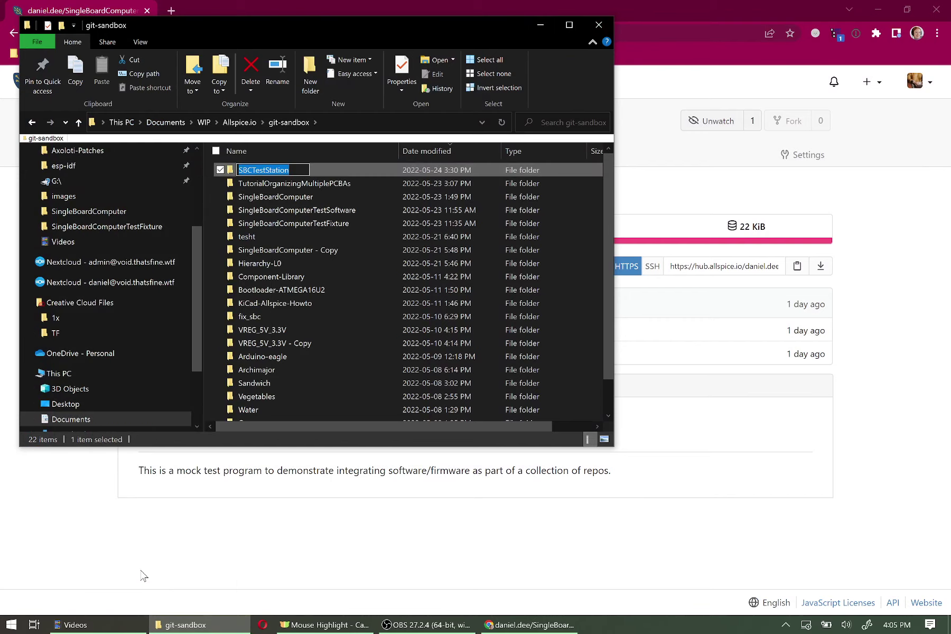
{"action": "key", "text": "End"}
{"action": "type", "text": "Older"}
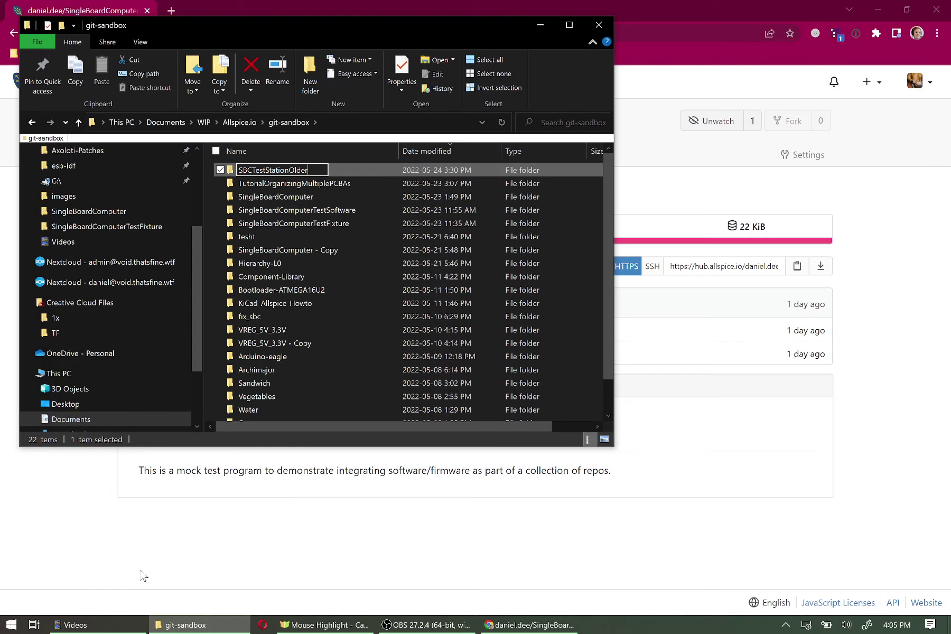
{"action": "key", "text": "Return"}
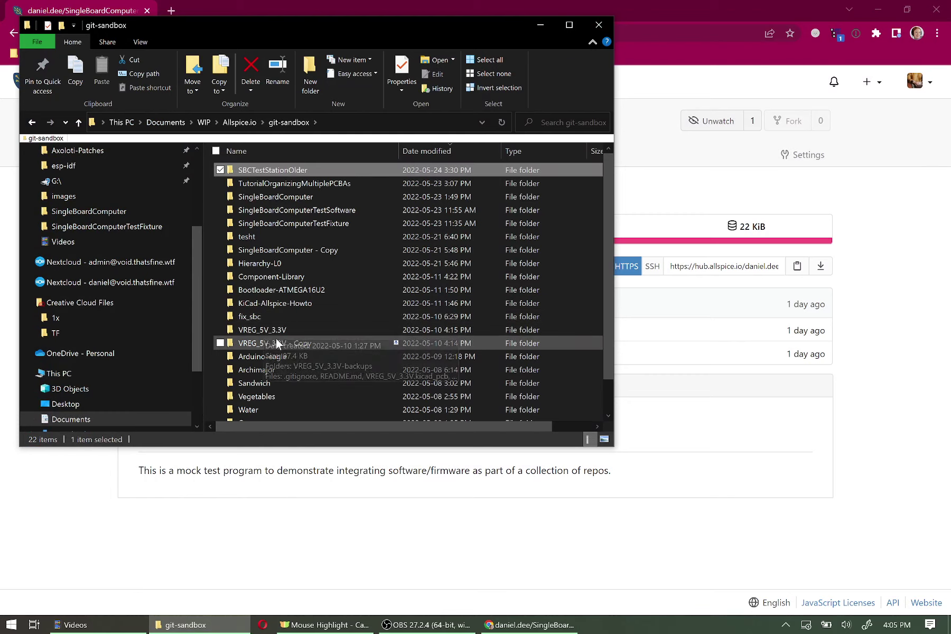
- Open the SBCTestStation repository's settings and scroll to the Danger Zone
{"action": "left_click", "coordinate": [4, 141]}
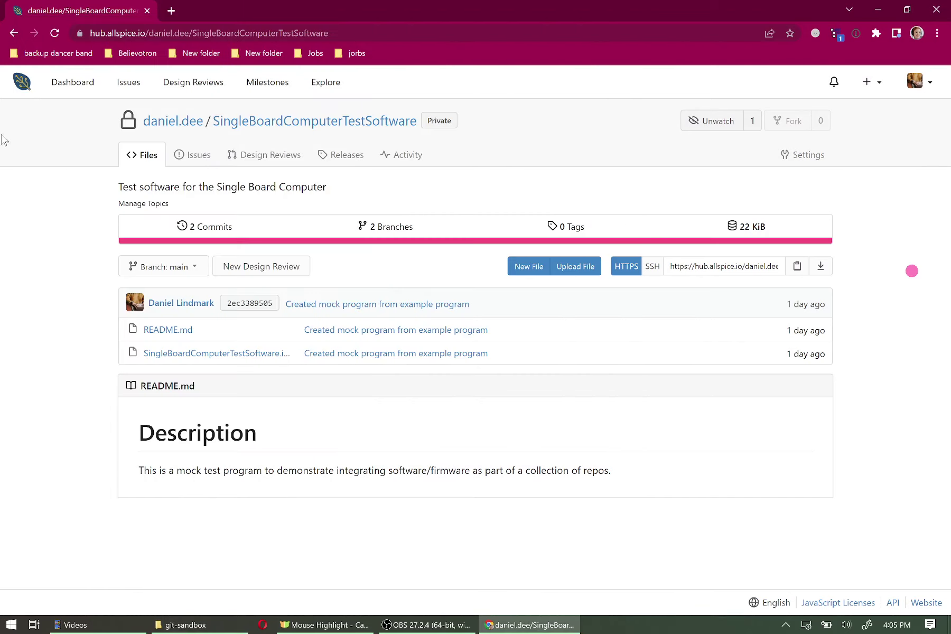
{"action": "left_click", "coordinate": [173, 121]}
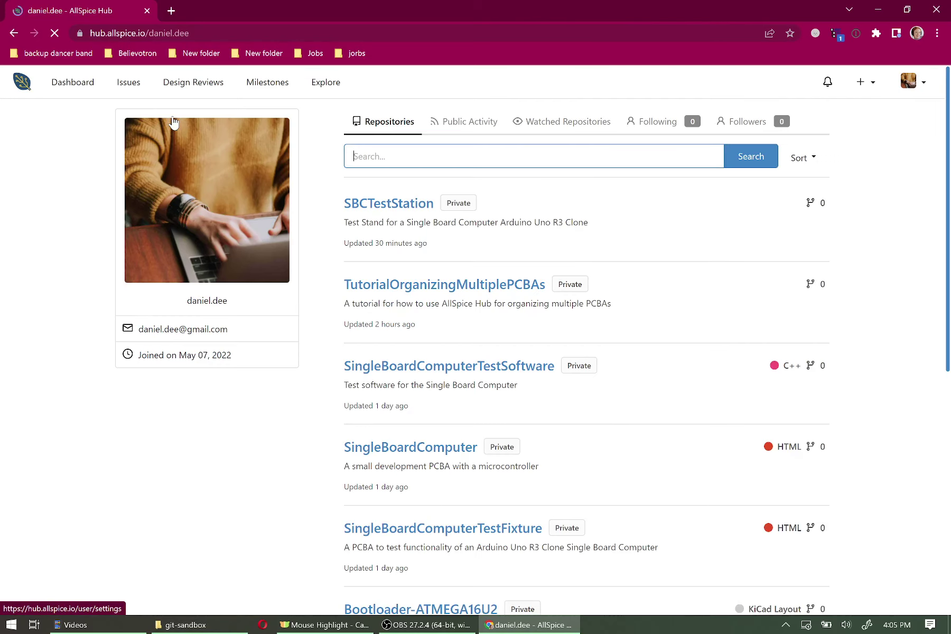
{"action": "left_click", "coordinate": [397, 204]}
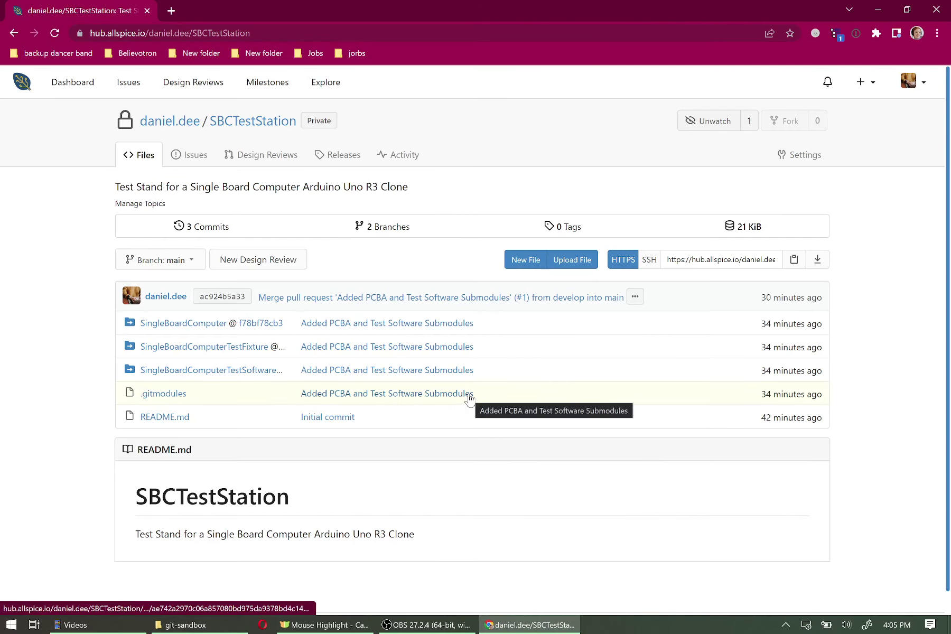
{"action": "left_click", "coordinate": [795, 156]}
{"action": "scroll", "coordinate": [862, 395], "scroll_direction": "down", "scroll_amount": 15}
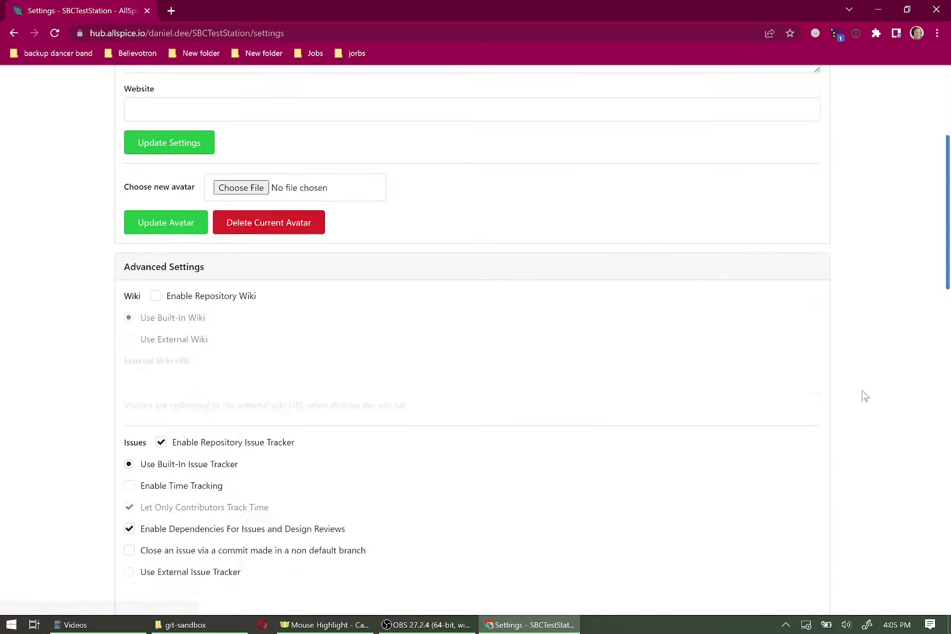
{"action": "scroll", "coordinate": [861, 382], "scroll_direction": "down", "scroll_amount": 4}
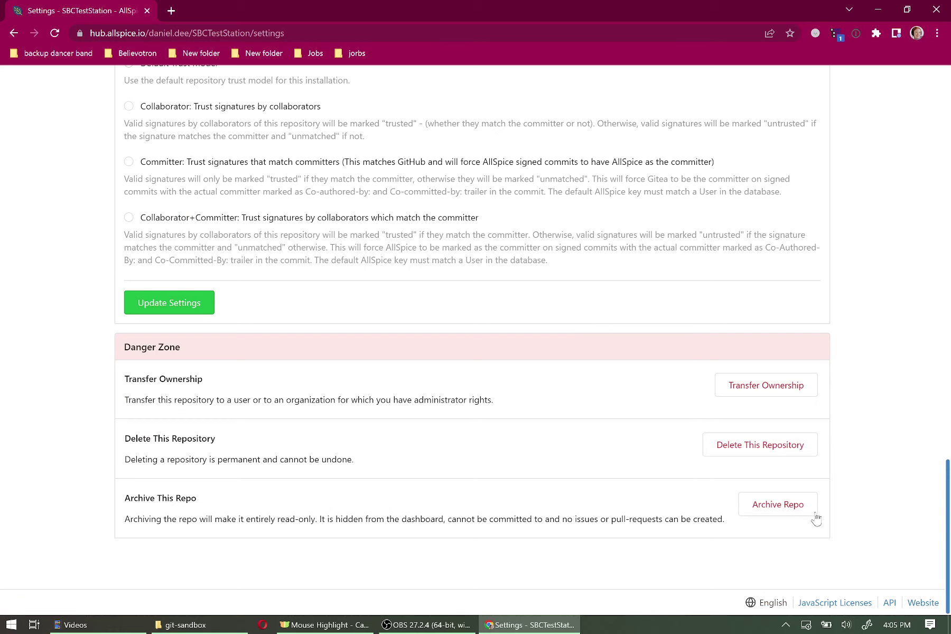
- Delete the repository, confirming with the name SBCTestStation
{"action": "left_click", "coordinate": [764, 447]}
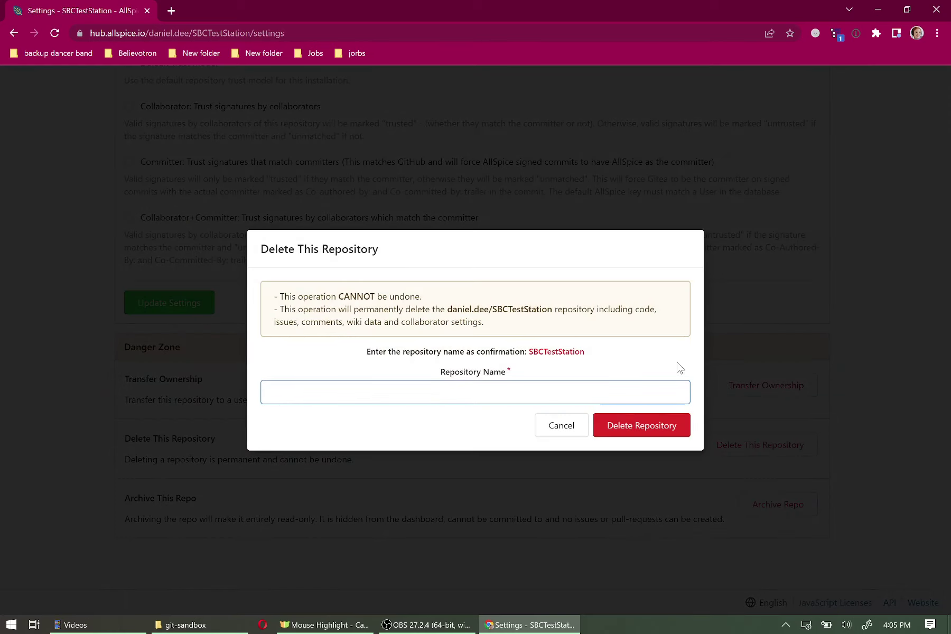
{"action": "double_click", "coordinate": [562, 352]}
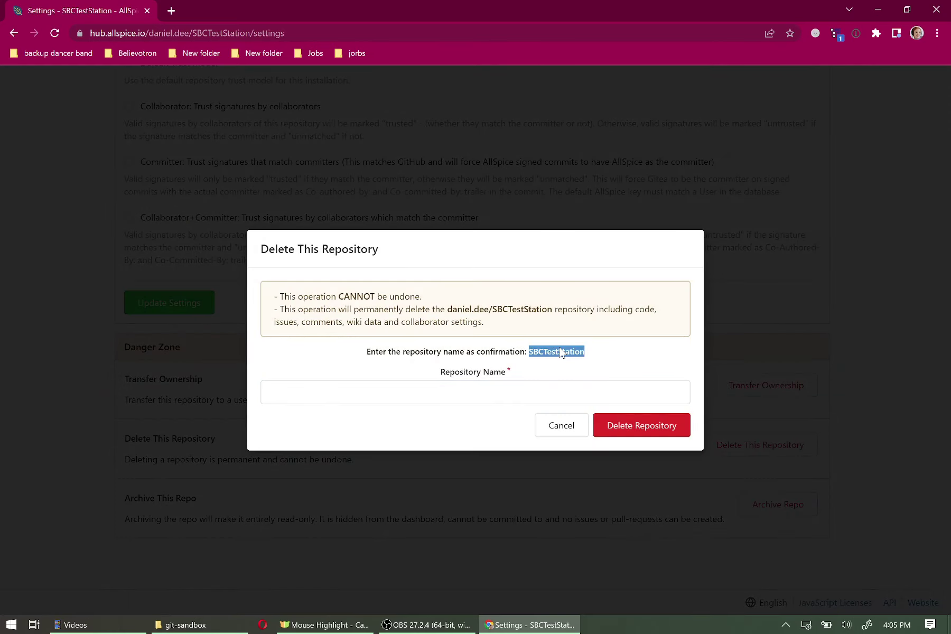
{"action": "left_click", "coordinate": [388, 398]}
{"action": "key", "text": "Down"}
{"action": "key", "text": "Return"}
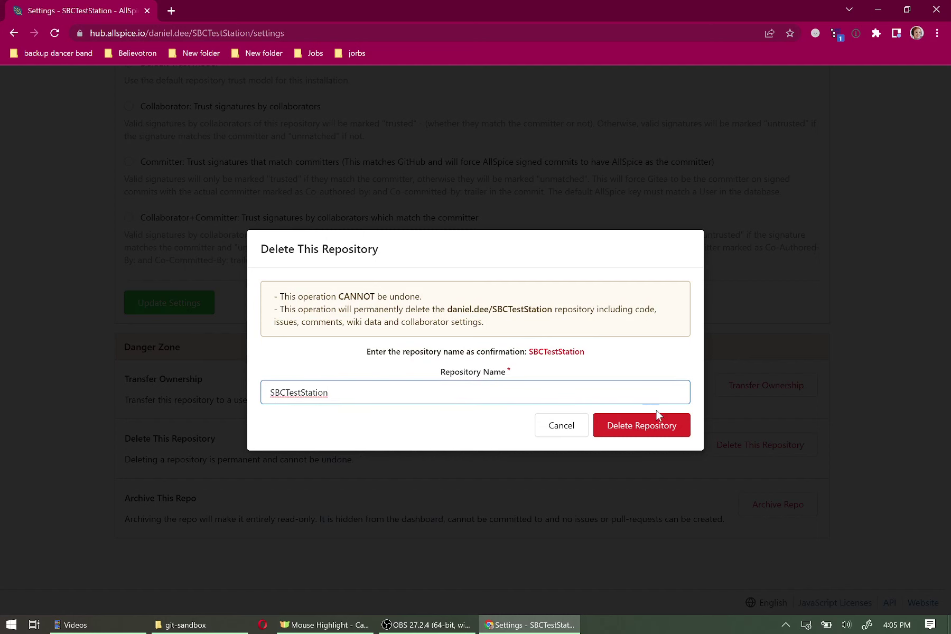
{"action": "left_click", "coordinate": [661, 429]}
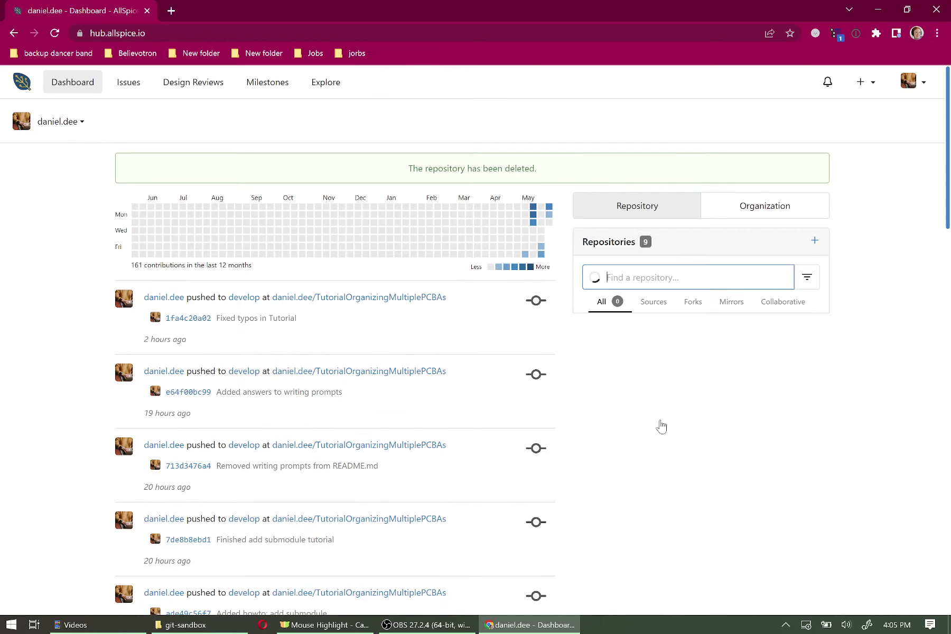
- Start a new repository from the dashboard named SBCTestStation
{"action": "left_click", "coordinate": [81, 85]}
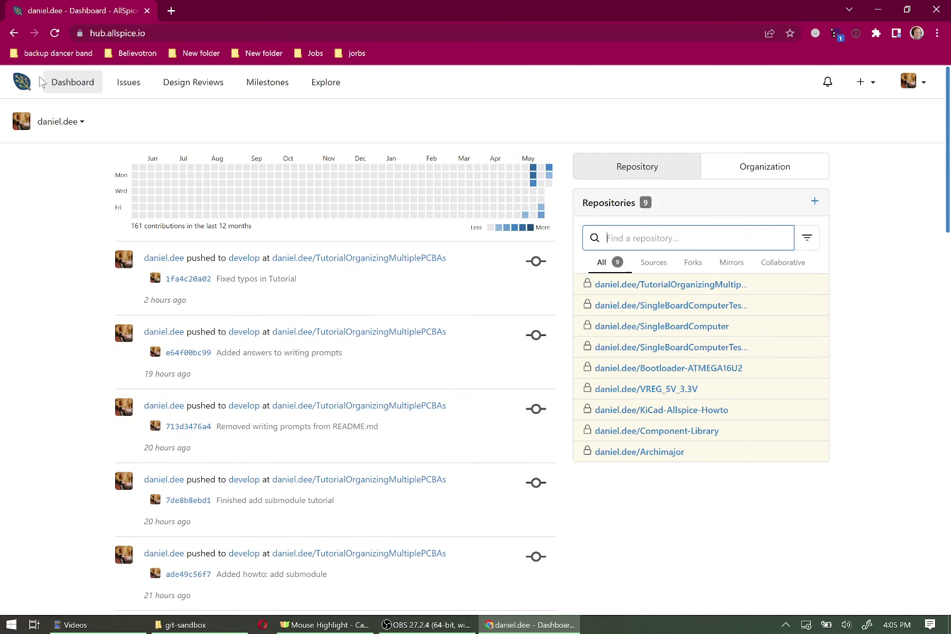
{"action": "left_click", "coordinate": [865, 83]}
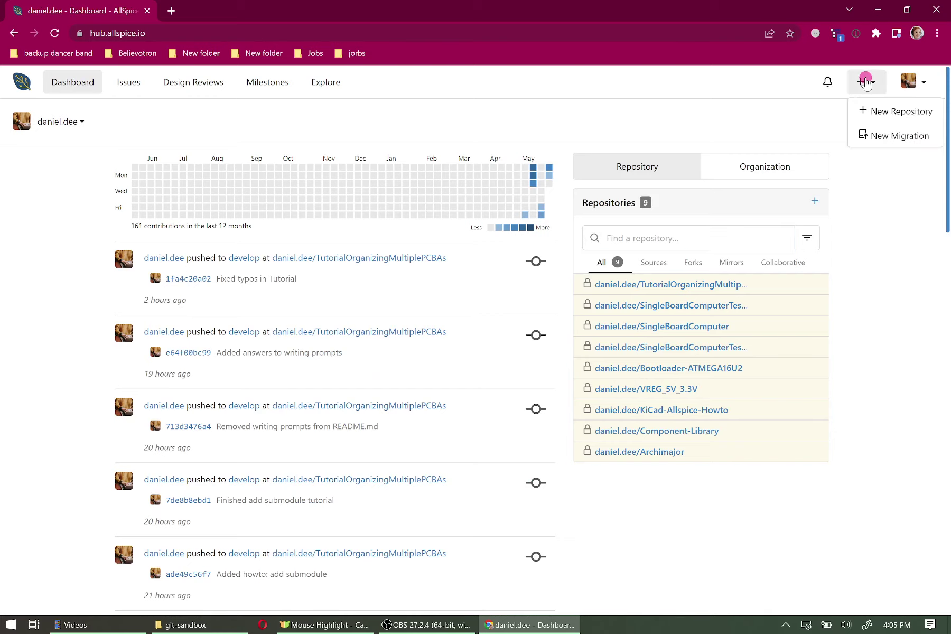
{"action": "left_click", "coordinate": [919, 112]}
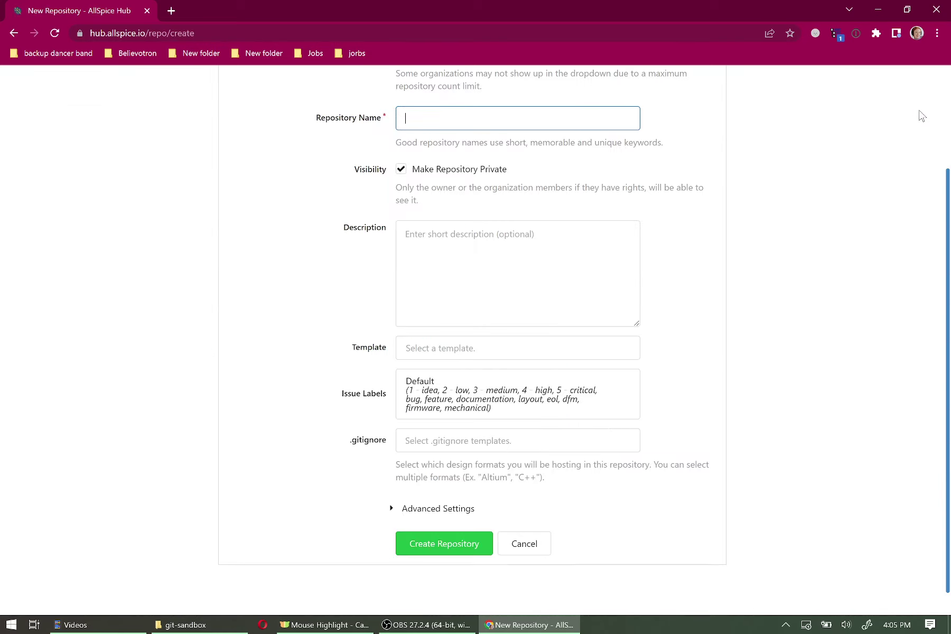
{"action": "left_click", "coordinate": [493, 113]}
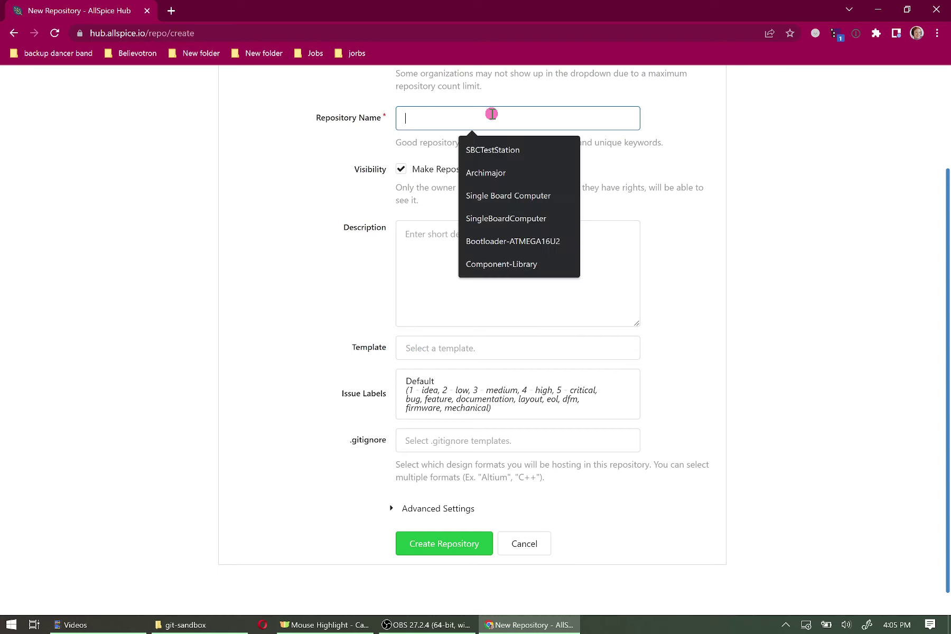
{"action": "type", "text": "Sin"}
{"action": "key", "text": "BackSpace"}
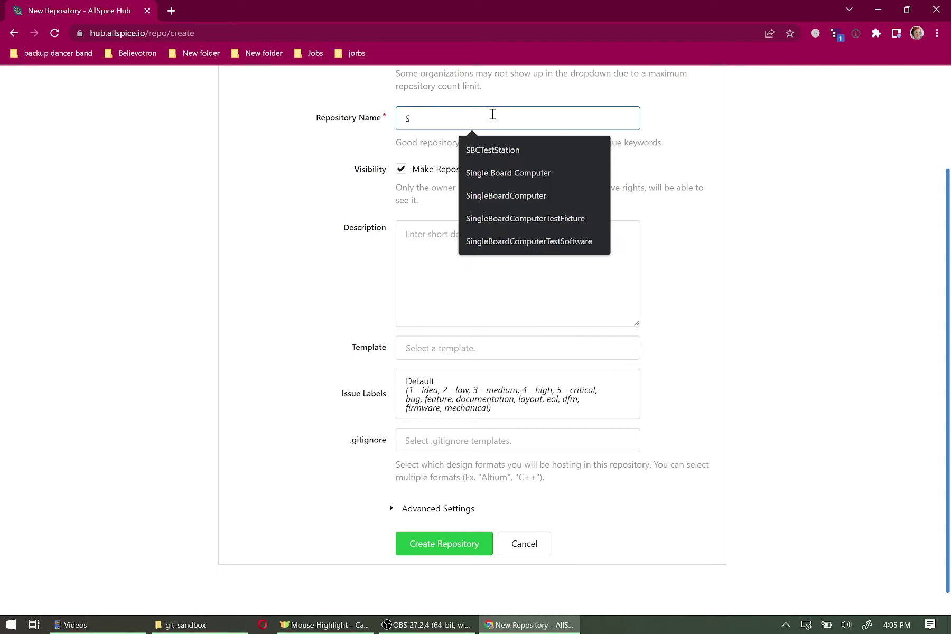
{"action": "type", "text": "B"}
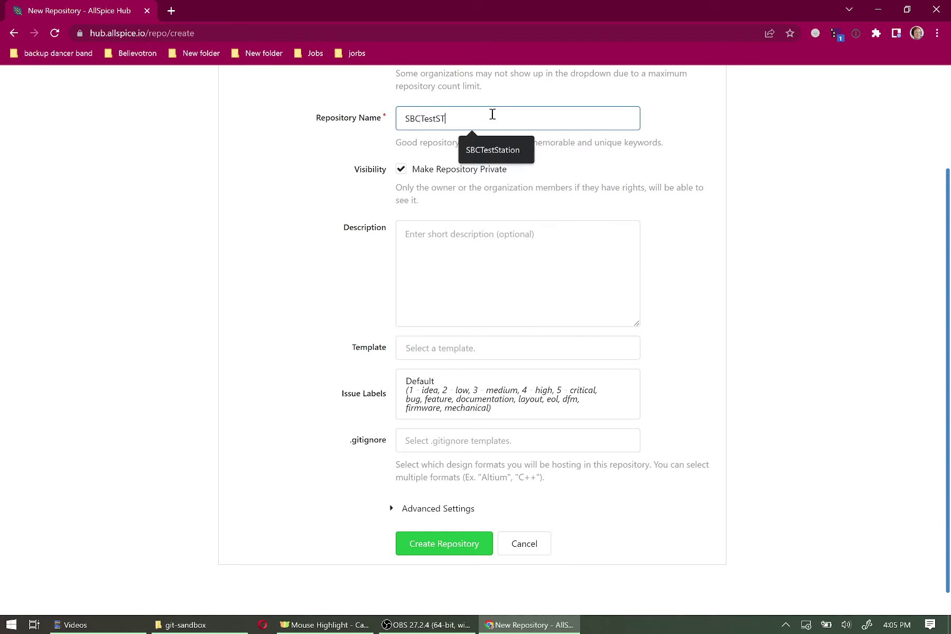
{"action": "type", "text": "CTestStation"}
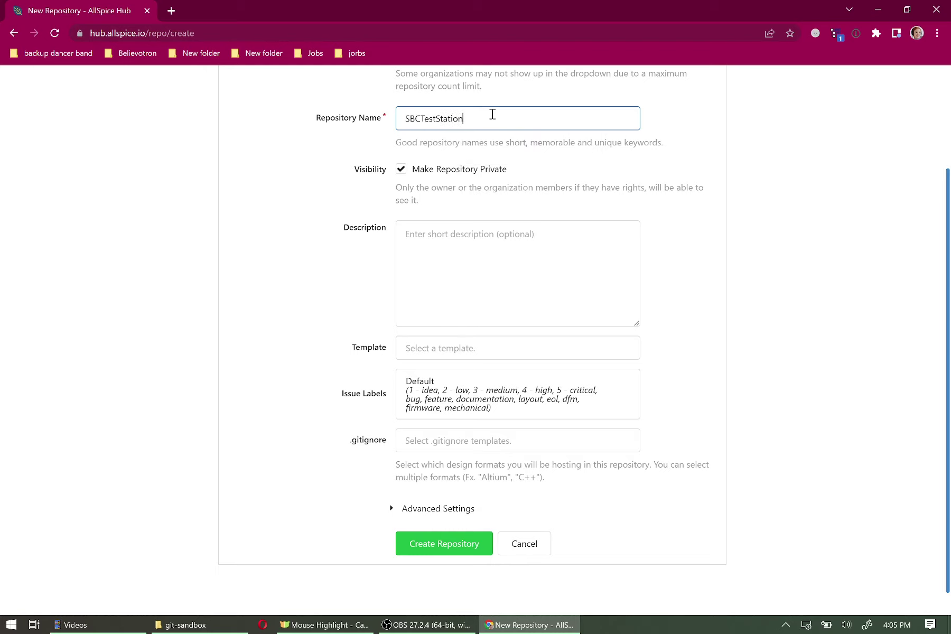
- Enter the description 'Test Station for the Single Board Computer Arduino R3 Clone'
{"action": "left_click", "coordinate": [538, 233]}
{"action": "type", "text": "Test Station fo"}
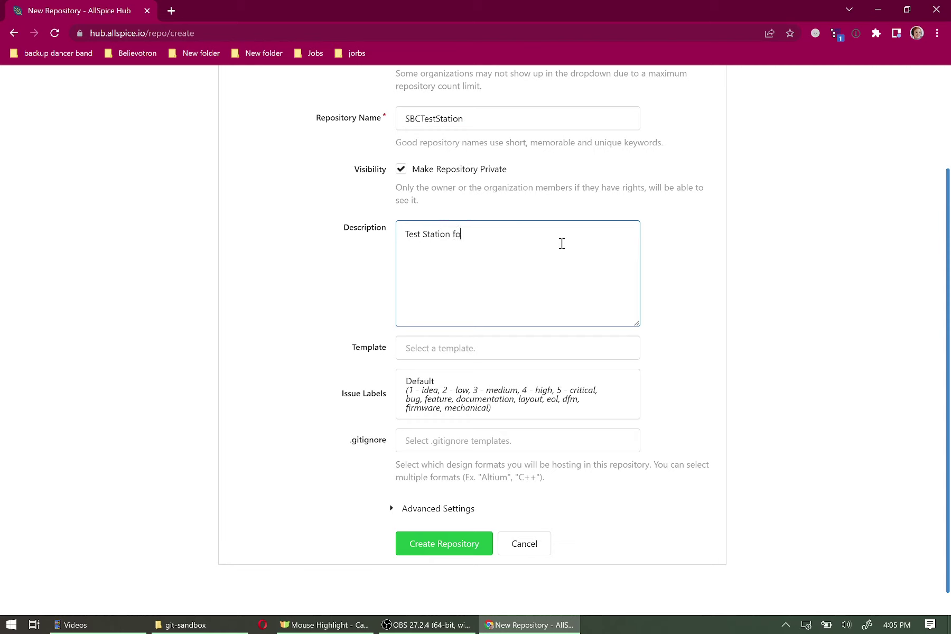
{"action": "type", "text": "r the Single Board Computer"}
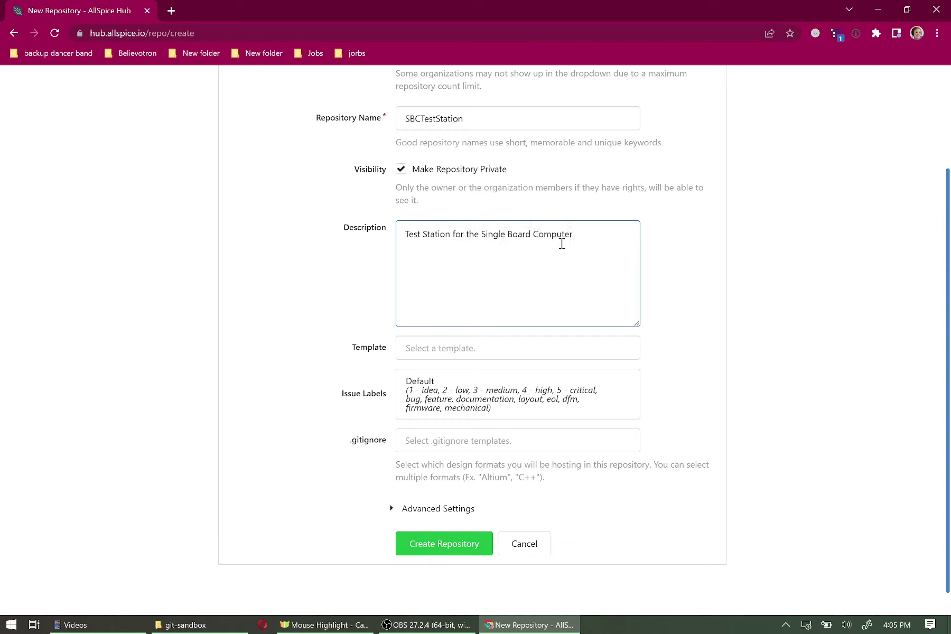
{"action": "type", "text": " Arduino R3 Clone"}
{"action": "scroll", "coordinate": [599, 397], "scroll_direction": "down", "scroll_amount": 1}
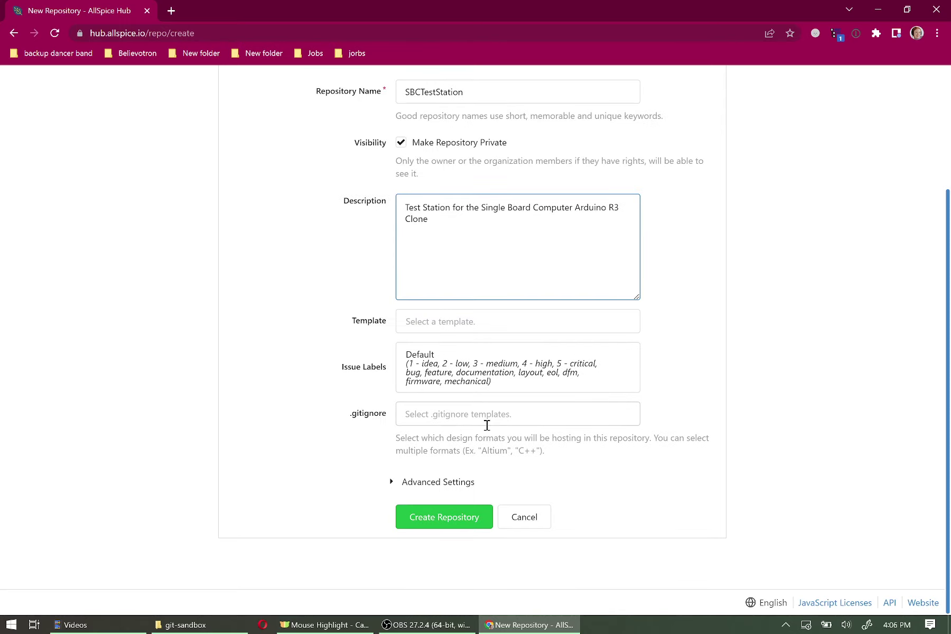
- Enable .gitignore, License and README initialization in Advanced Settings, keeping develop, and create the repository
{"action": "left_click", "coordinate": [427, 482]}
{"action": "scroll", "coordinate": [372, 416], "scroll_direction": "down", "scroll_amount": 7}
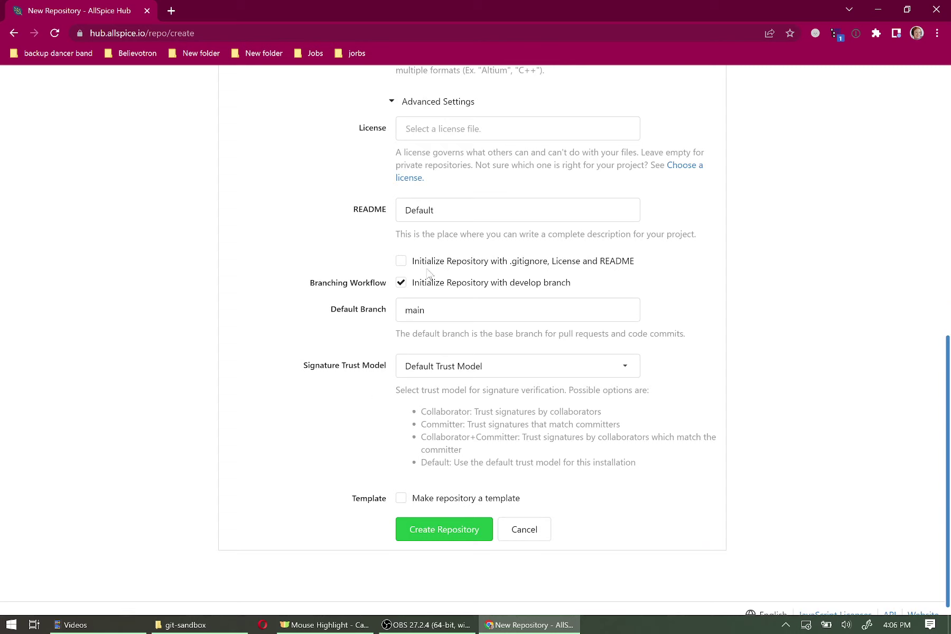
{"action": "left_click", "coordinate": [401, 261]}
{"action": "left_click", "coordinate": [452, 534]}
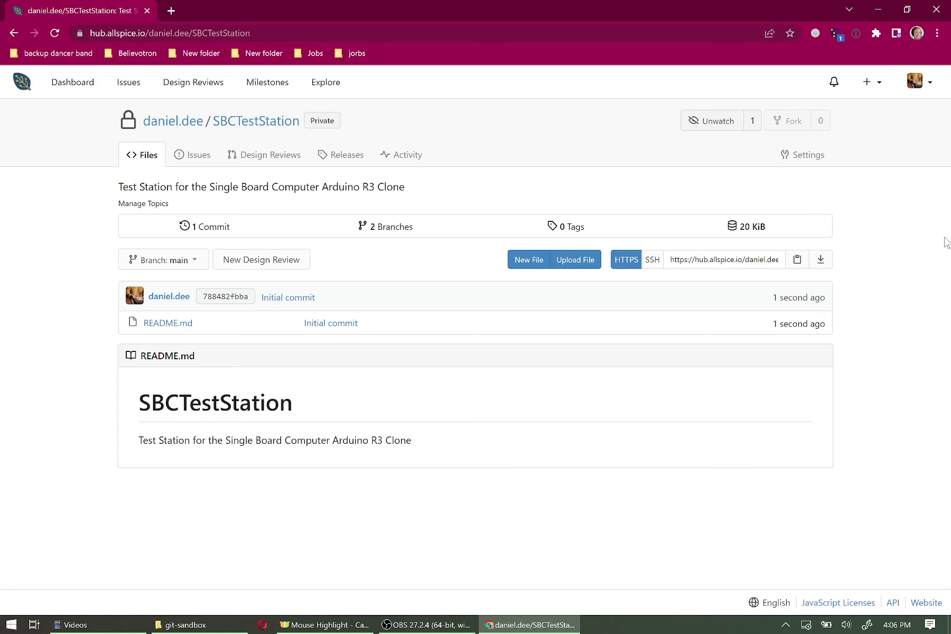
- Copy the repository's HTTPS clone URL and switch to the git-sandbox Explorer window
{"action": "left_click", "coordinate": [653, 260]}
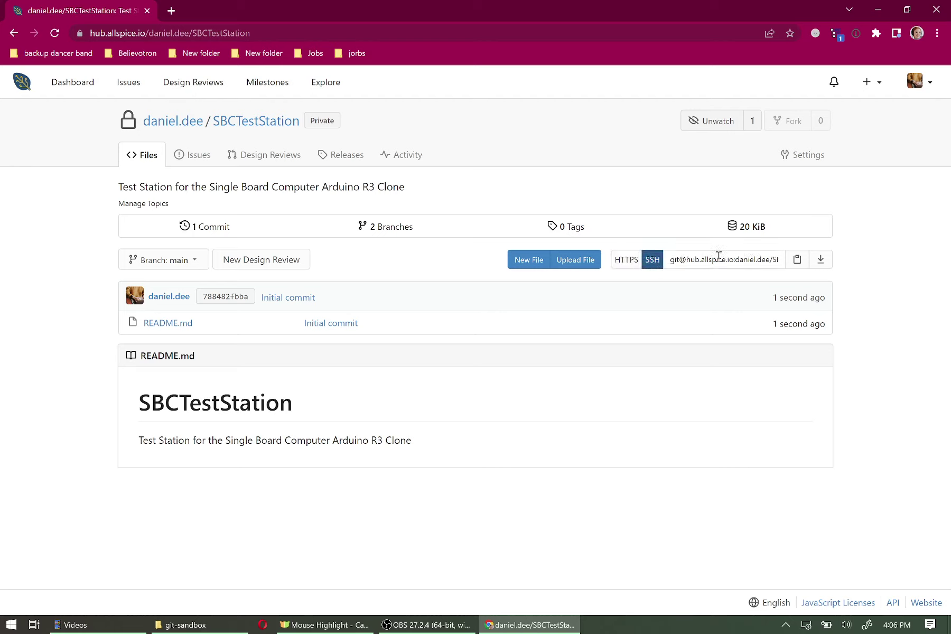
{"action": "left_click", "coordinate": [624, 260]}
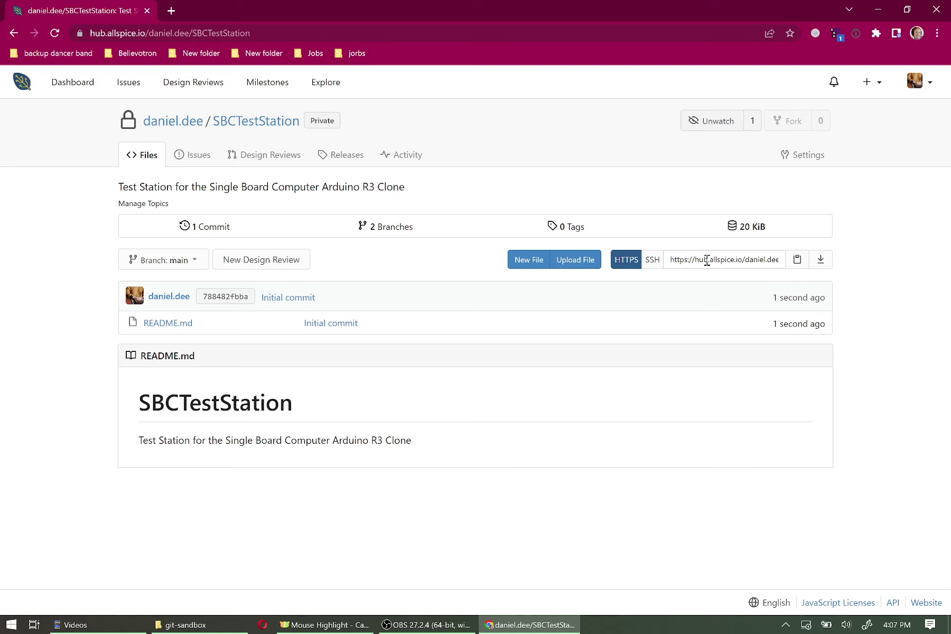
{"action": "left_click", "coordinate": [797, 259]}
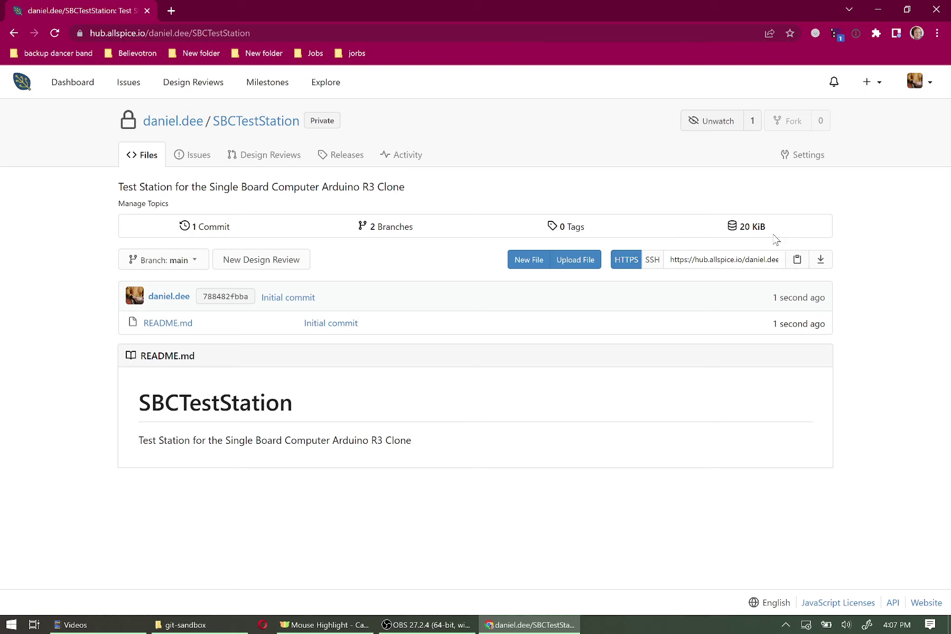
{"action": "left_click", "coordinate": [185, 625]}
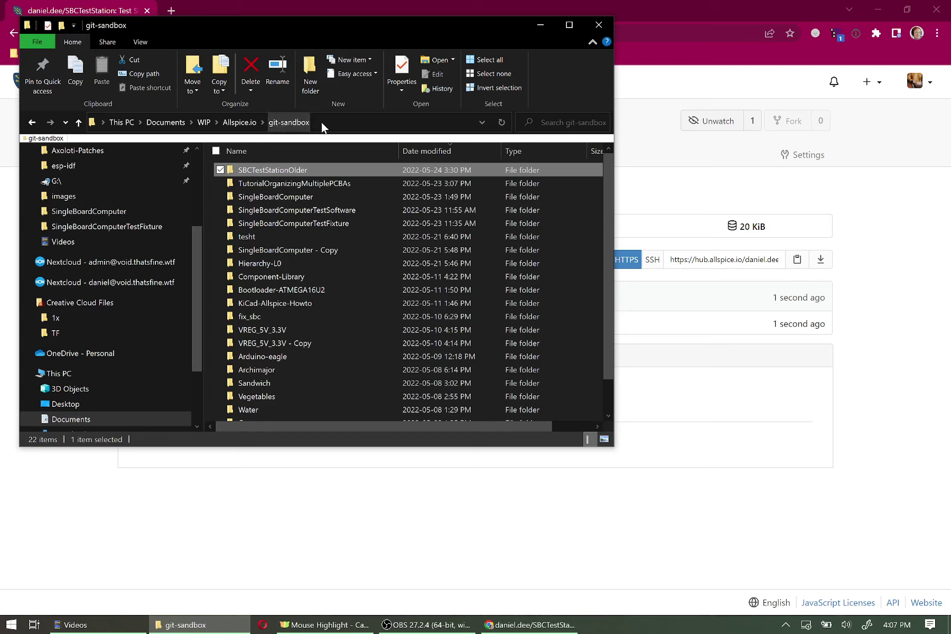
- Clone the repository with TortoiseGit Git Clone into git-sandbox after checking URL and directory
{"action": "left_click", "coordinate": [209, 187]}
{"action": "right_click", "coordinate": [210, 185]}
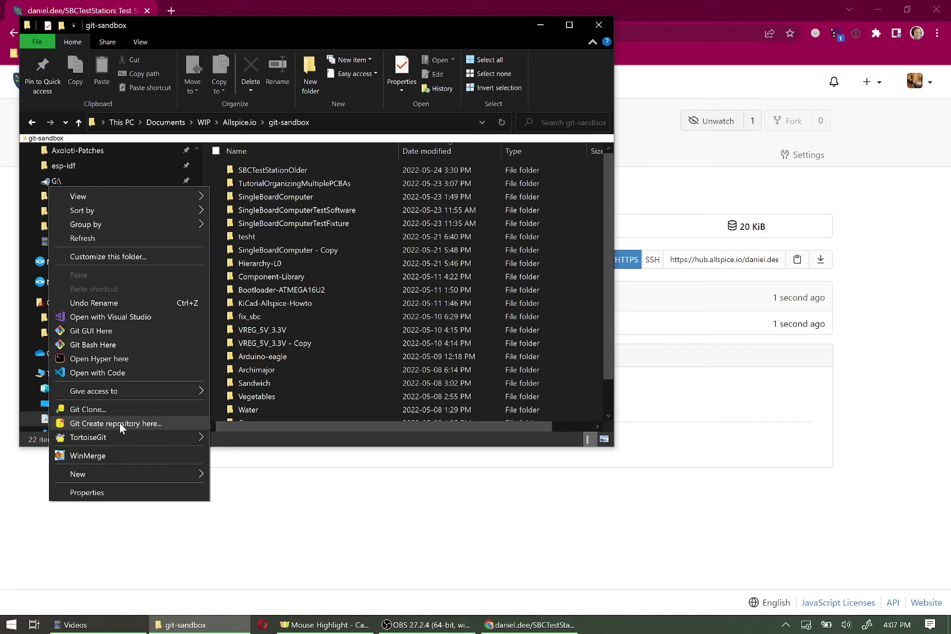
{"action": "mouse_move", "coordinate": [112, 438]}
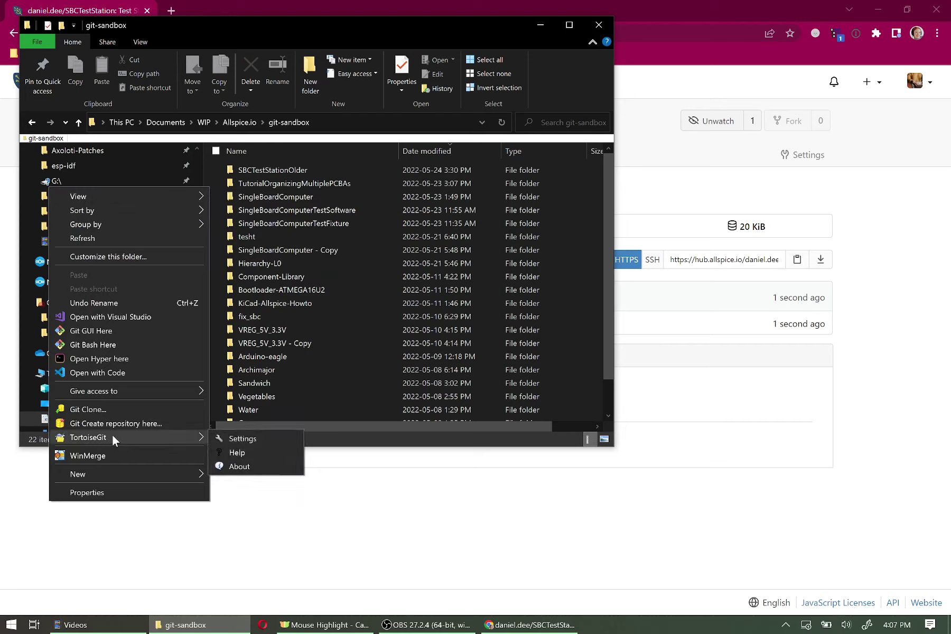
{"action": "left_click", "coordinate": [87, 410]}
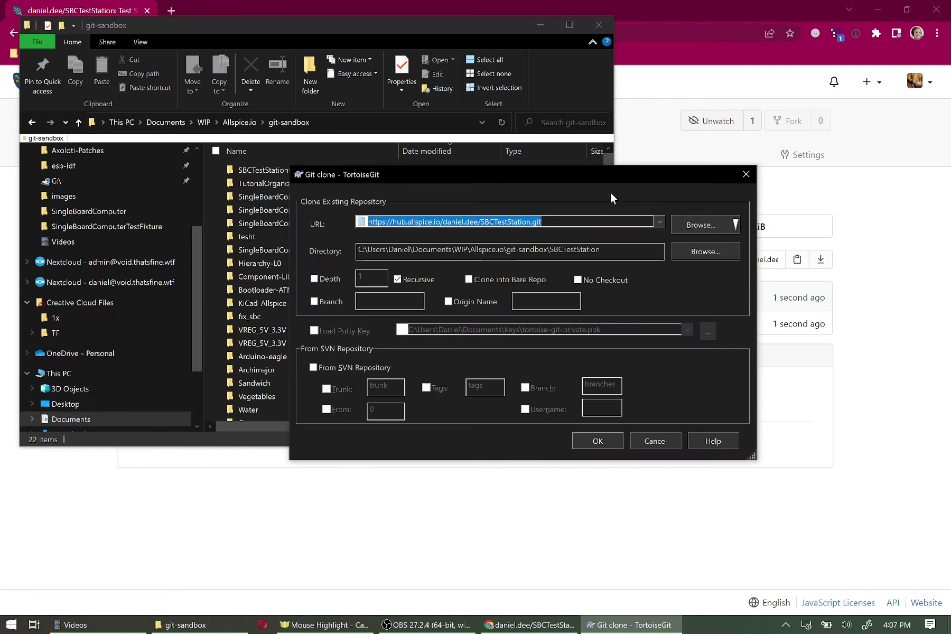
{"action": "left_click", "coordinate": [602, 222]}
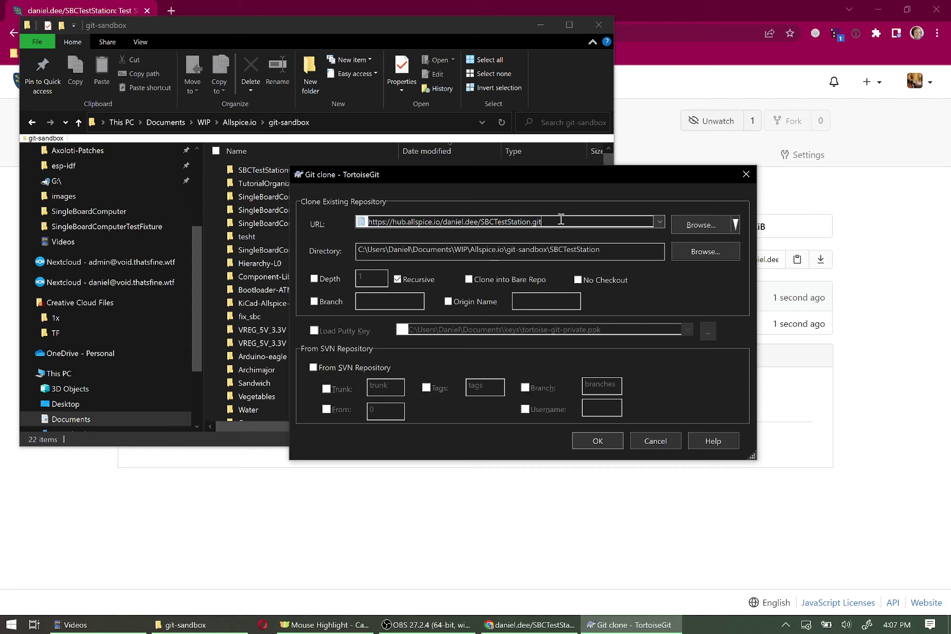
{"action": "key", "text": "ctrl+a"}
{"action": "left_click", "coordinate": [618, 250]}
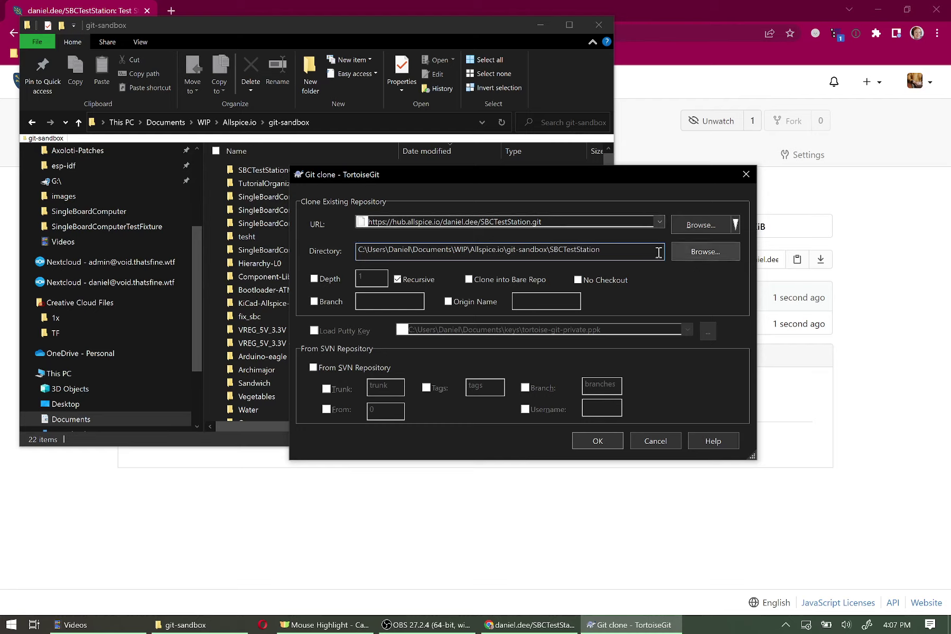
{"action": "left_click", "coordinate": [598, 441]}
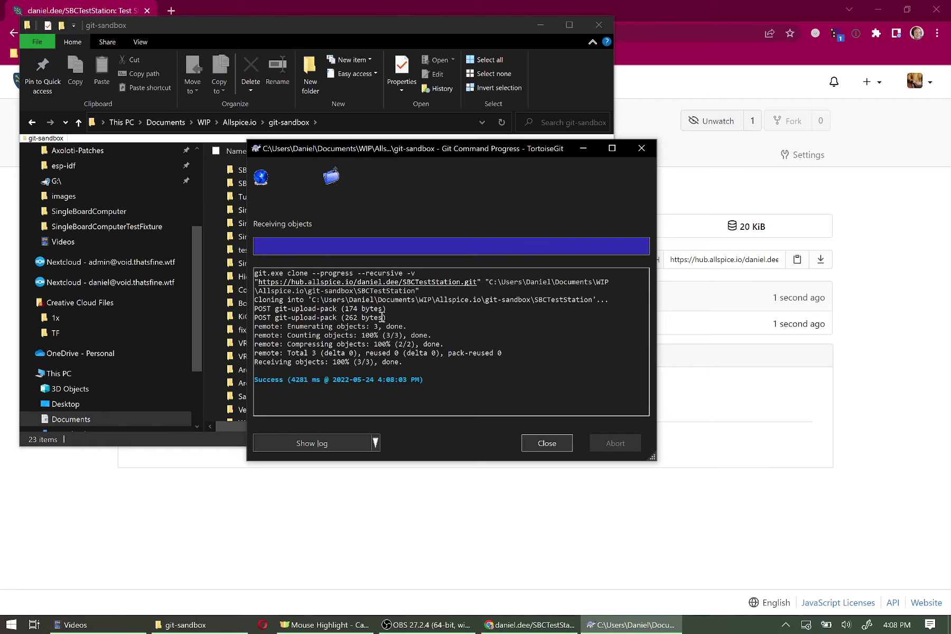
- Dismiss the finished clone progress and open the cloned SBCTestStation folder containing .git and README.md
{"action": "left_click", "coordinate": [546, 444]}
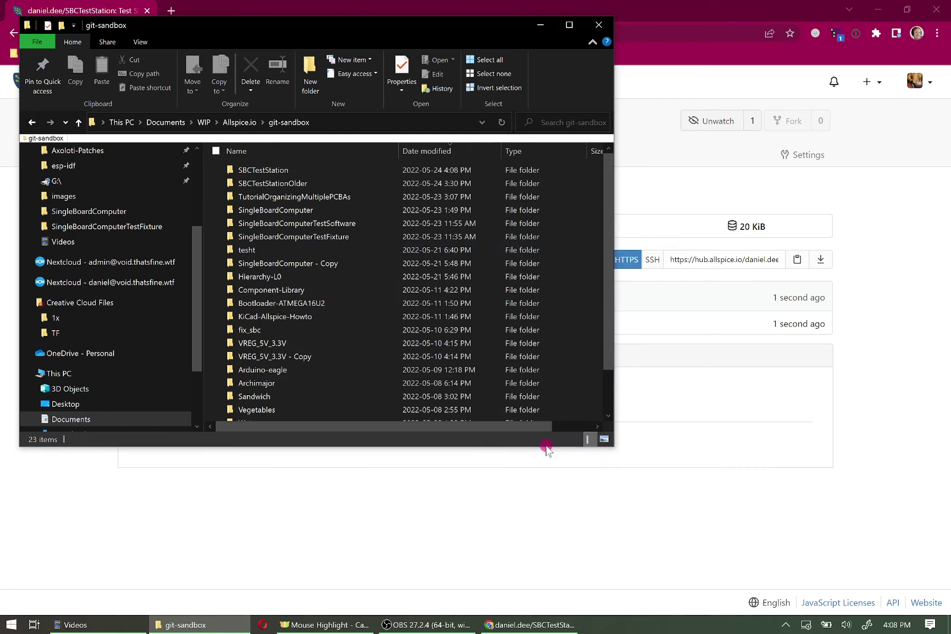
{"action": "double_click", "coordinate": [273, 172]}
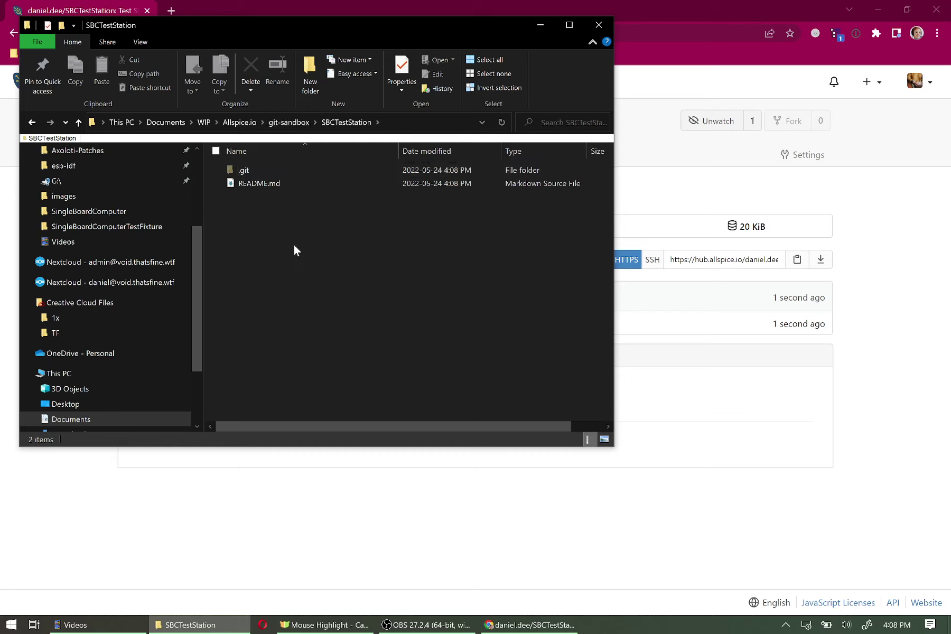
- Check out a new local develop branch tracking remotes/origin/develop
{"action": "right_click", "coordinate": [254, 207]}
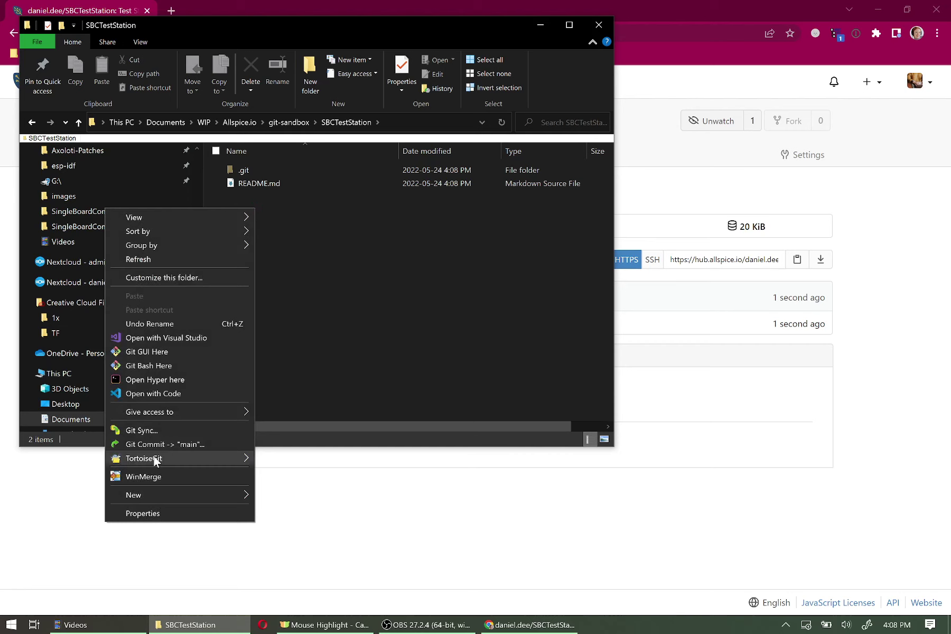
{"action": "mouse_move", "coordinate": [156, 461]}
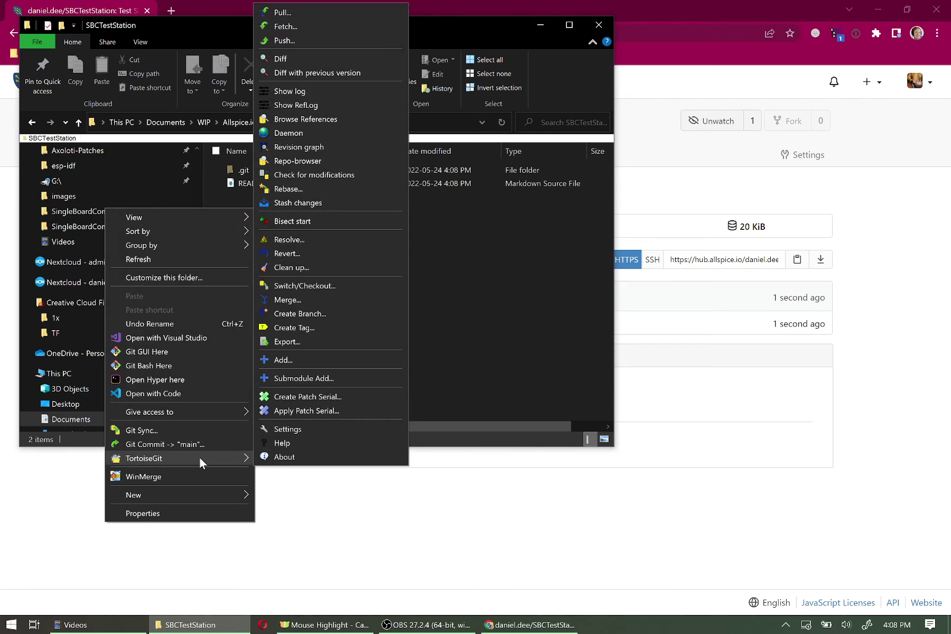
{"action": "left_click", "coordinate": [316, 286]}
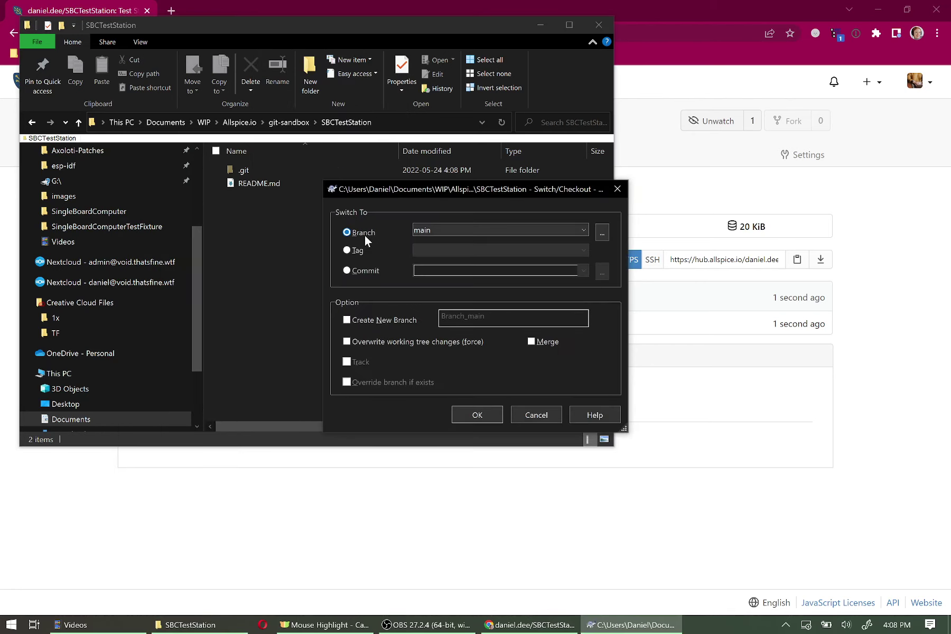
{"action": "left_click", "coordinate": [529, 233]}
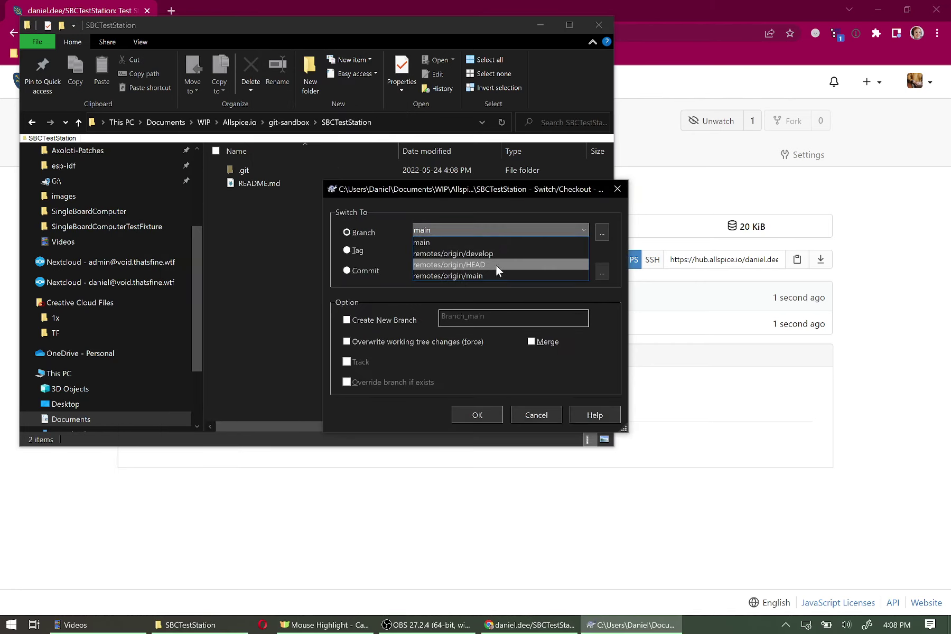
{"action": "left_click", "coordinate": [500, 254]}
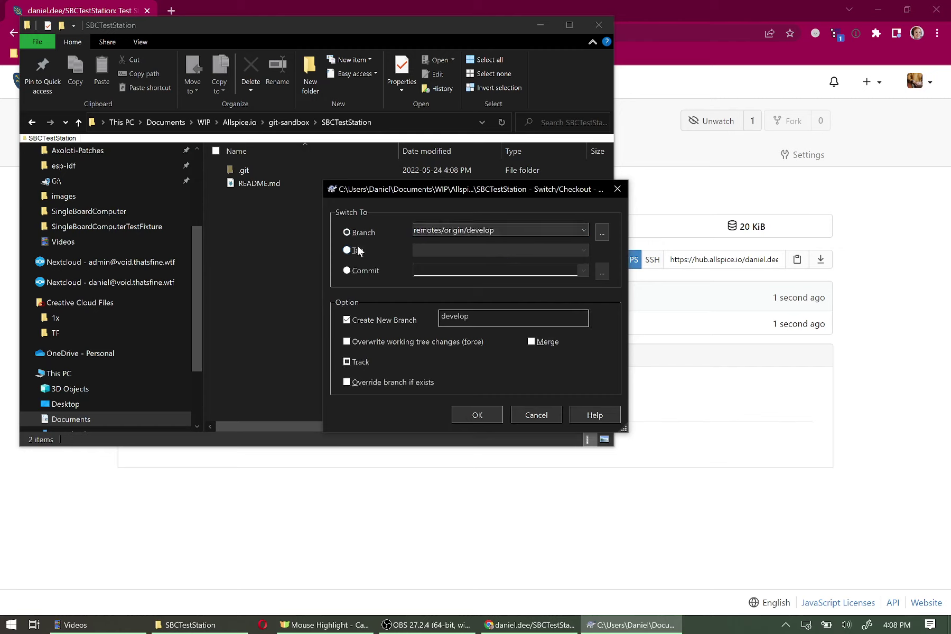
{"action": "left_click", "coordinate": [478, 416]}
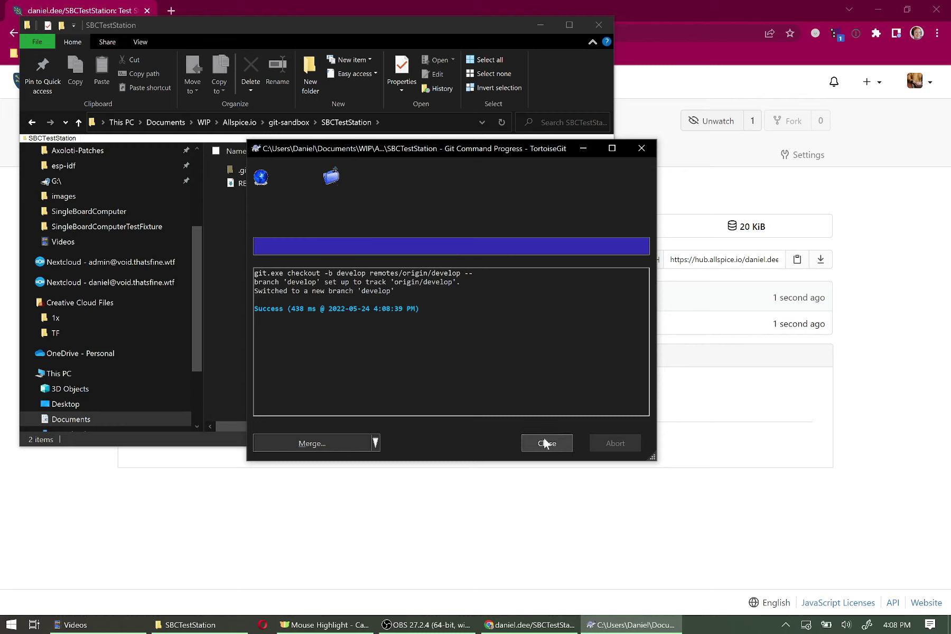
- Merge main into develop, which reports already up to date
{"action": "left_click", "coordinate": [312, 443]}
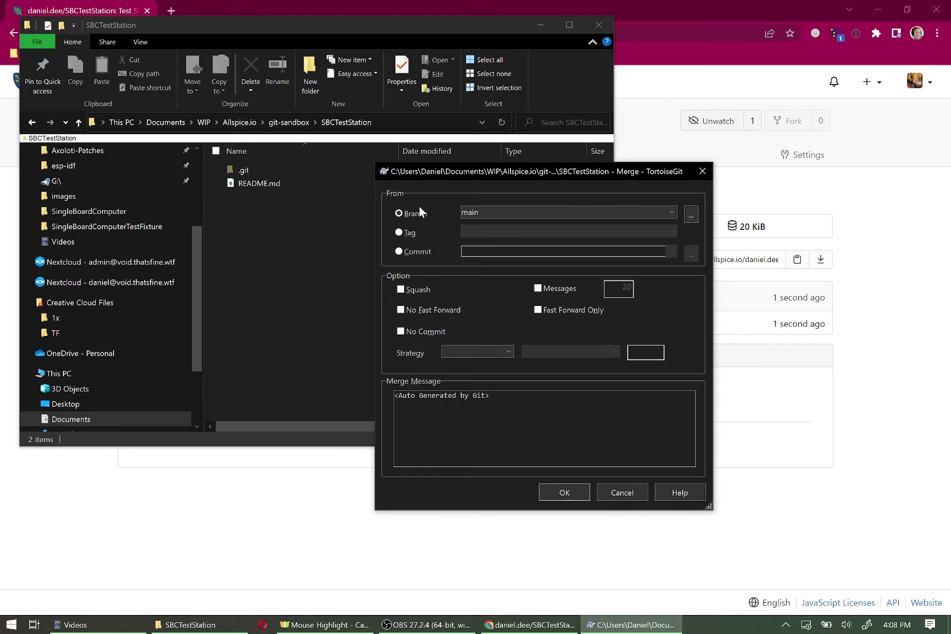
{"action": "left_click", "coordinate": [565, 493]}
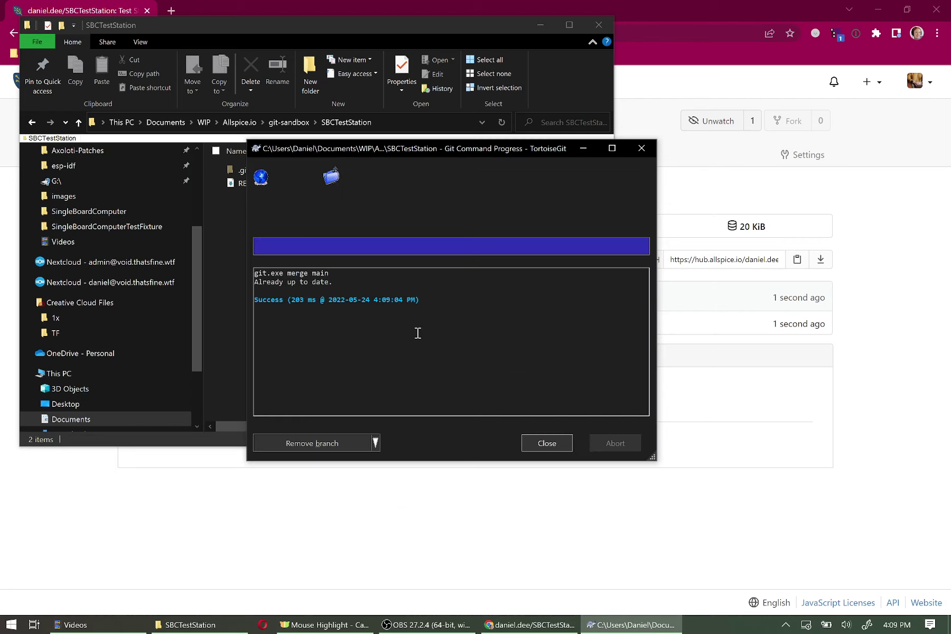
{"action": "left_click", "coordinate": [544, 443]}
- Leave the TortoiseGit menu unused and return to the SBCTestStation repository page showing 1 commit, 2 branches
{"action": "right_click", "coordinate": [271, 231]}
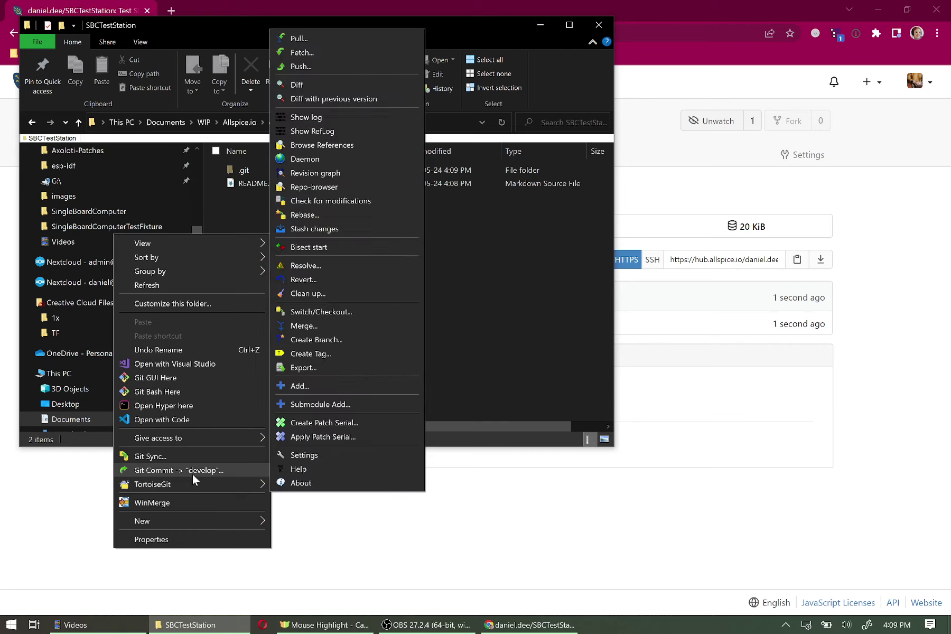
{"action": "left_click", "coordinate": [455, 292]}
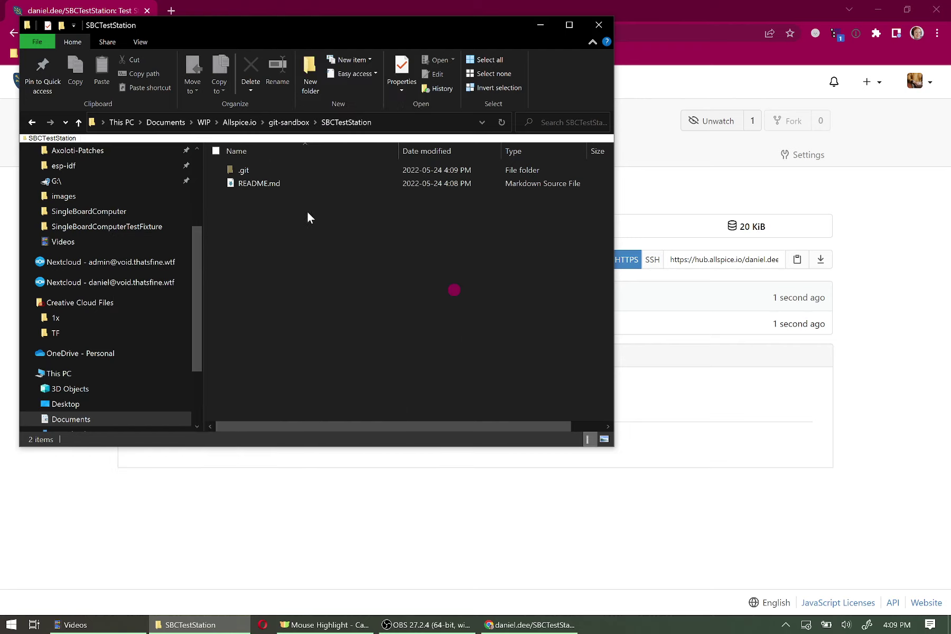
{"action": "right_click", "coordinate": [254, 206]}
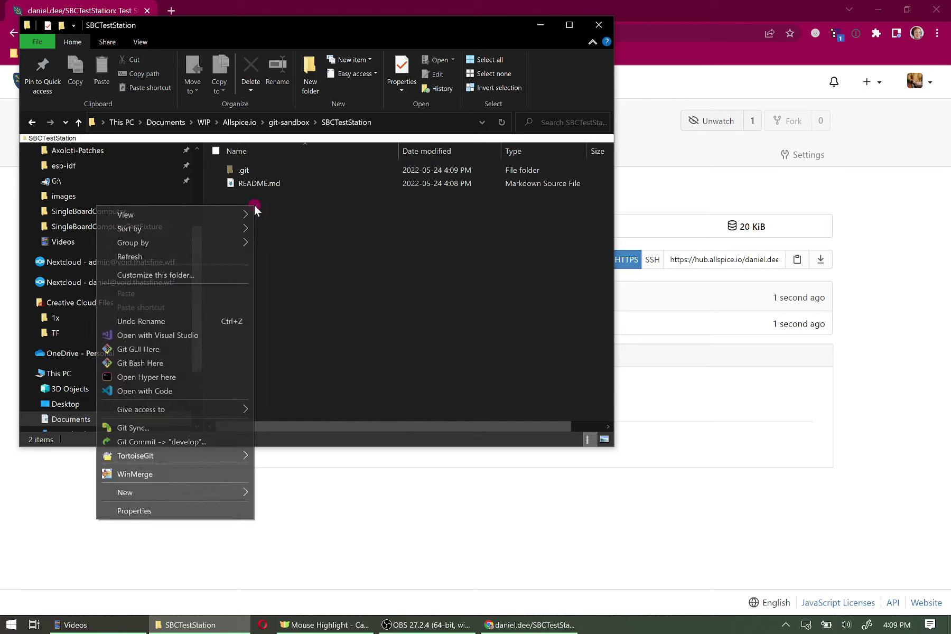
{"action": "mouse_move", "coordinate": [169, 461]}
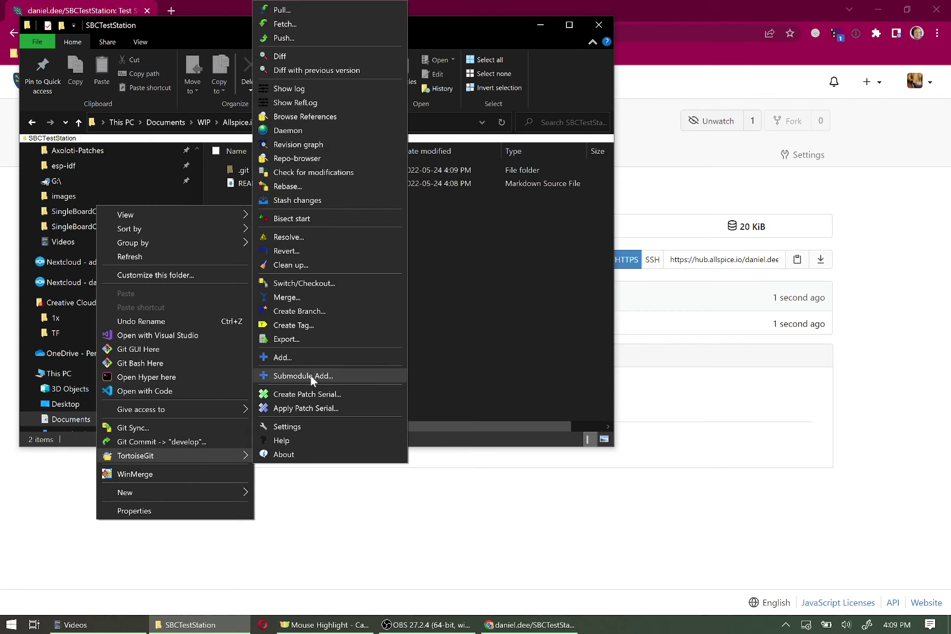
{"action": "left_click", "coordinate": [518, 312]}
{"action": "left_click", "coordinate": [899, 267]}
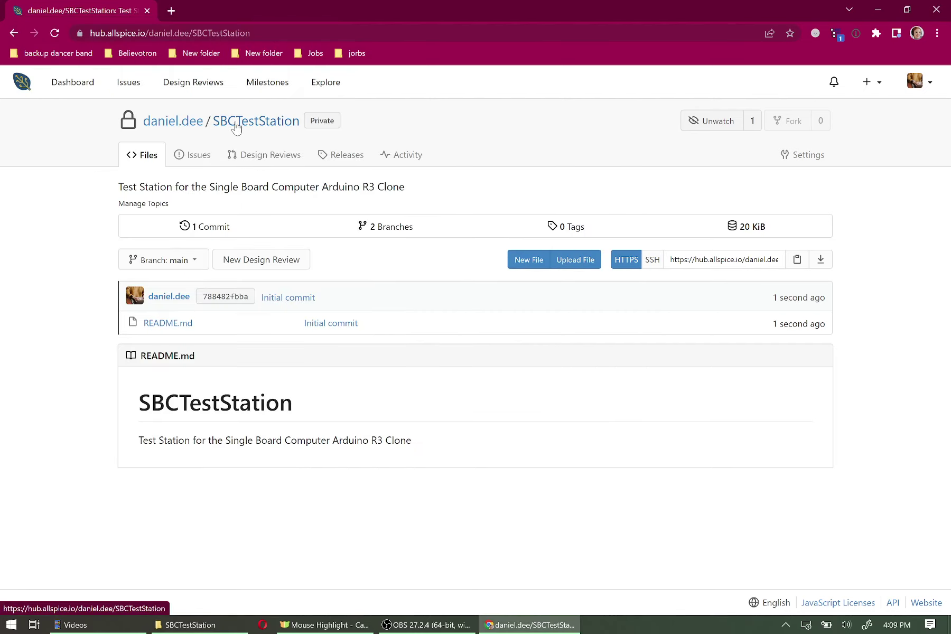
- Go through the owner's profile to SingleBoardComputer and copy its HTTPS clone URL
{"action": "left_click", "coordinate": [167, 122]}
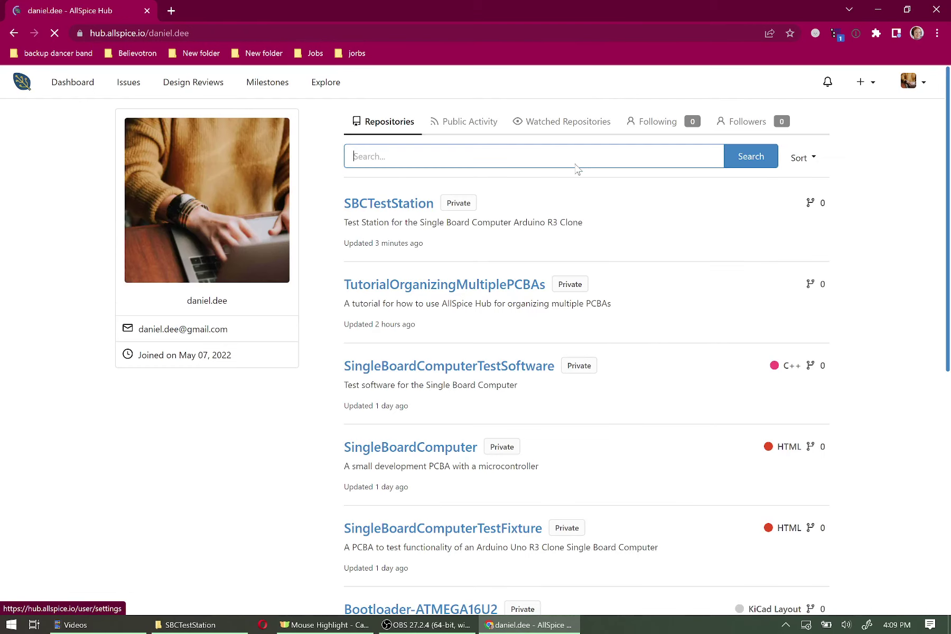
{"action": "left_click", "coordinate": [383, 449]}
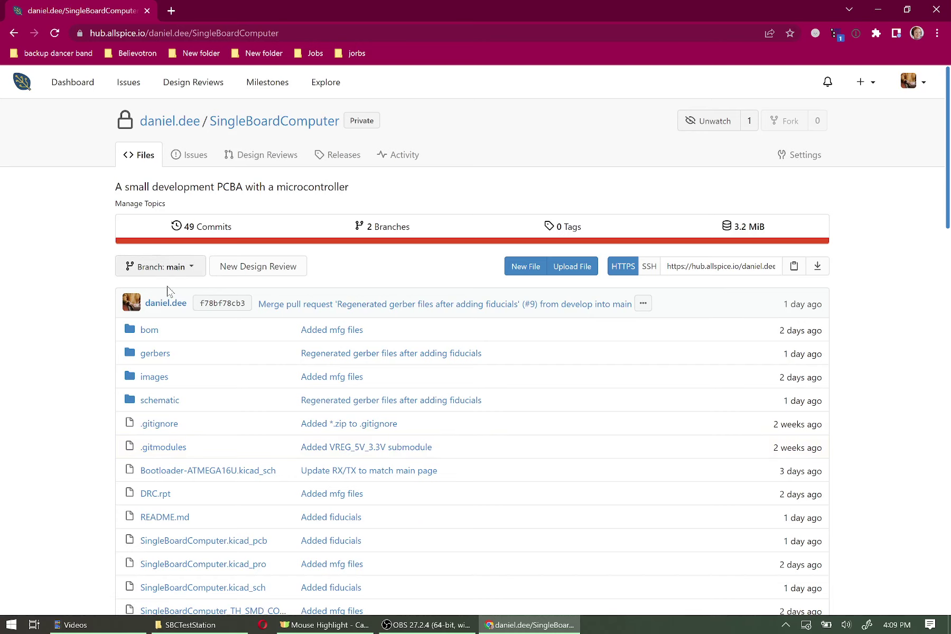
{"action": "left_click", "coordinate": [790, 268]}
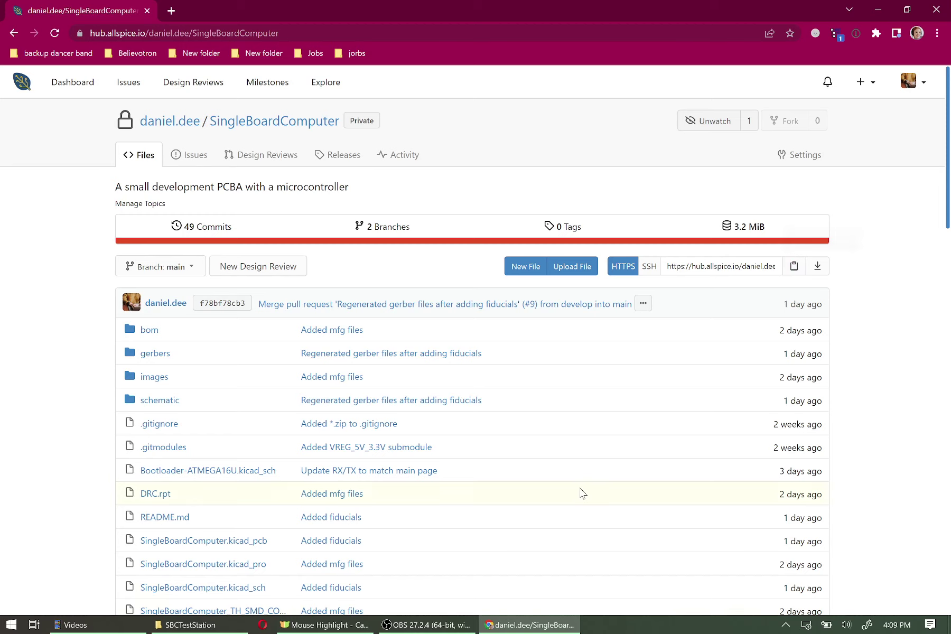
- Add the pasted SingleBoardComputer URL as a submodule at path SingleBoardComputer in SBCTestStation
{"action": "left_click", "coordinate": [190, 625]}
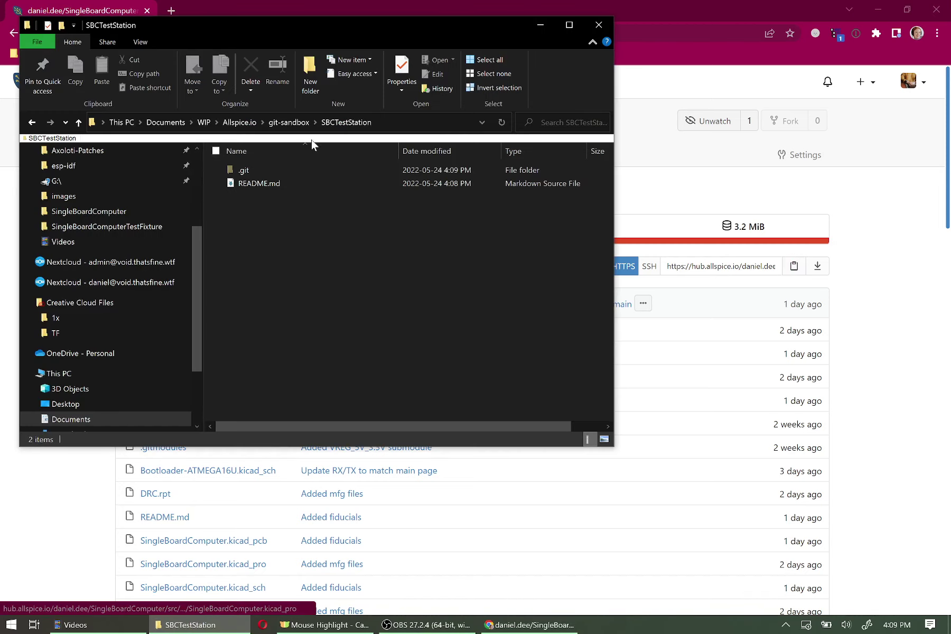
{"action": "right_click", "coordinate": [262, 203]}
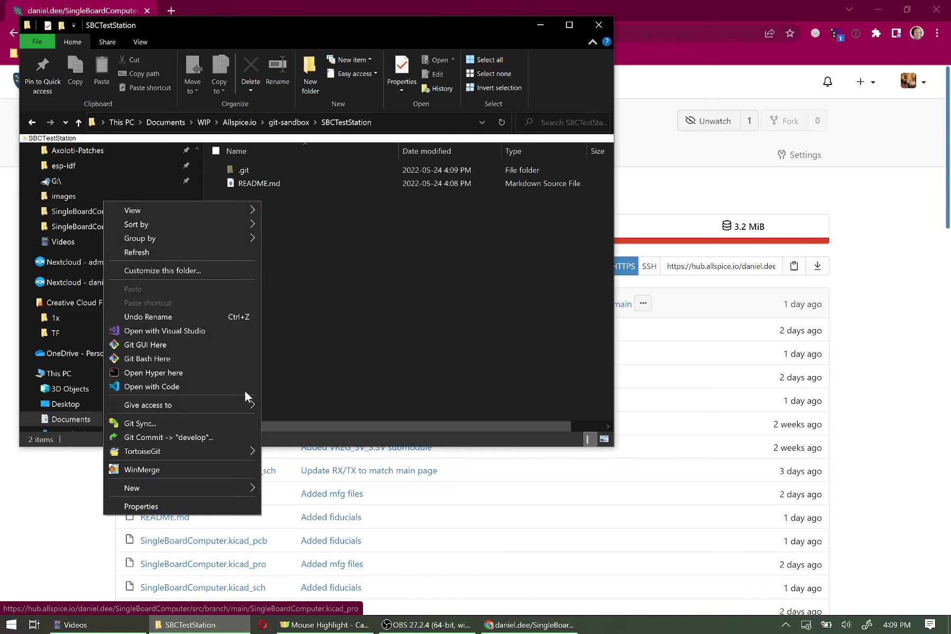
{"action": "mouse_move", "coordinate": [220, 448]}
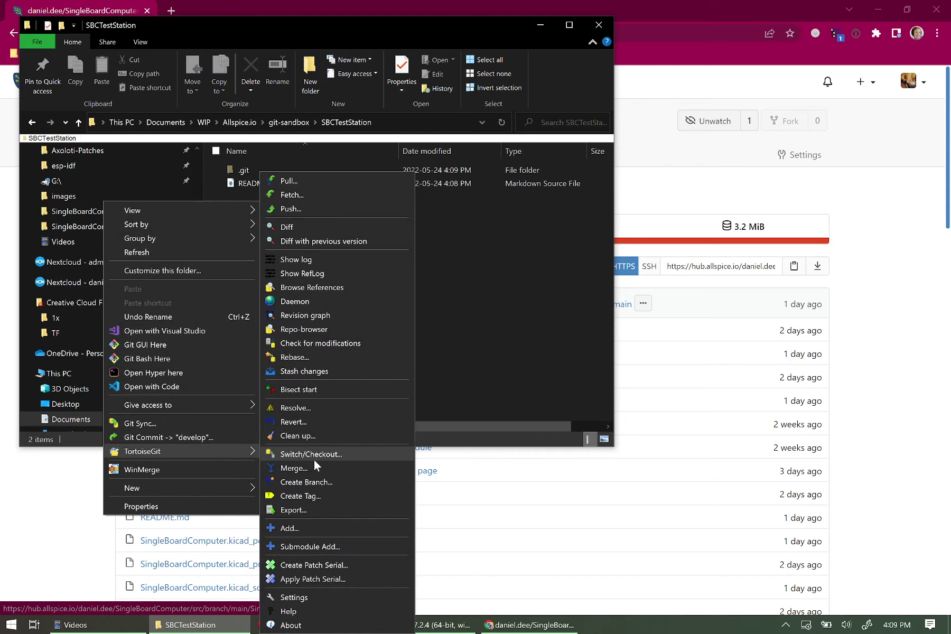
{"action": "left_click", "coordinate": [315, 547]}
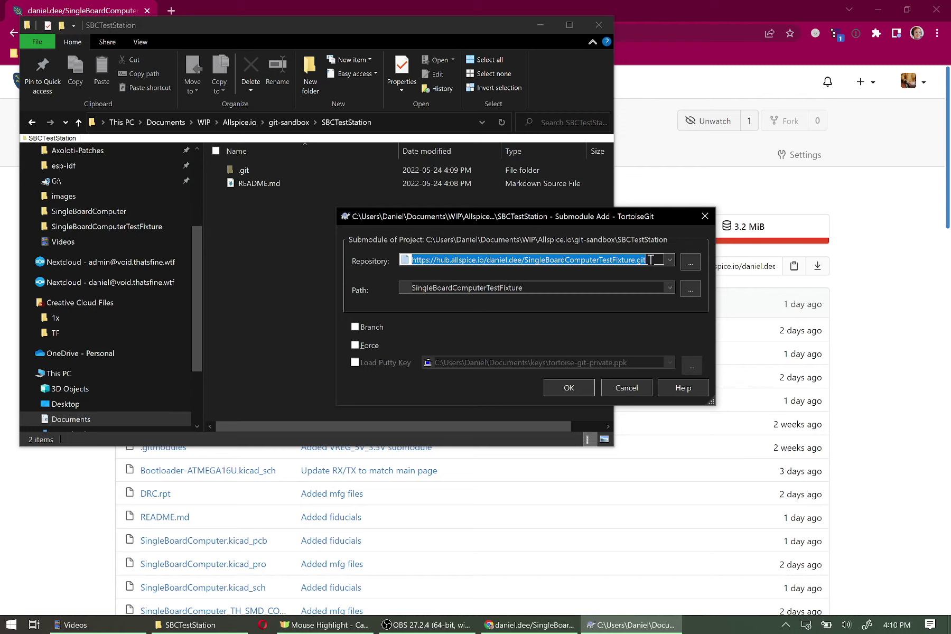
{"action": "key", "text": "ctrl+v"}
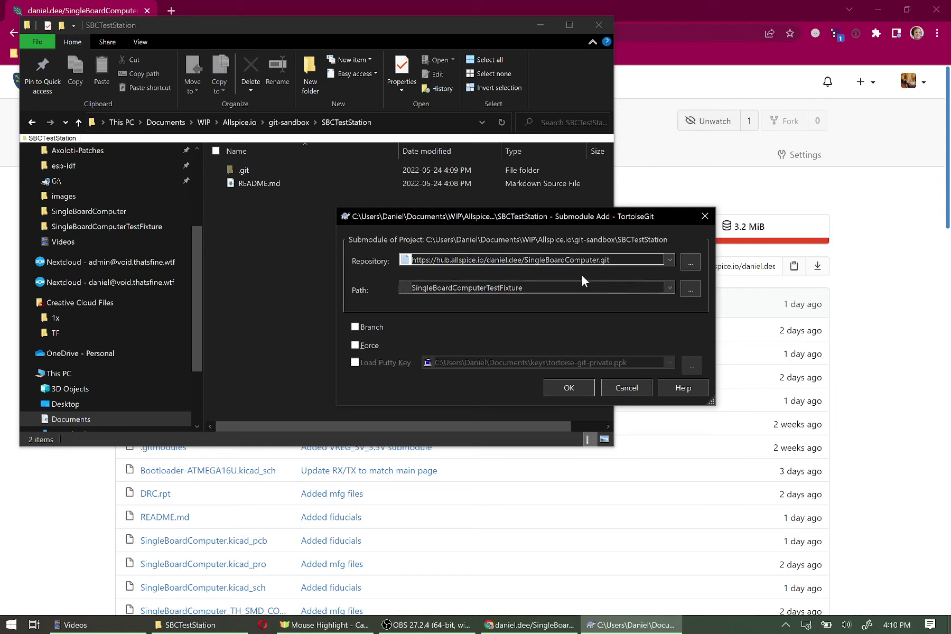
{"action": "left_click", "coordinate": [548, 286]}
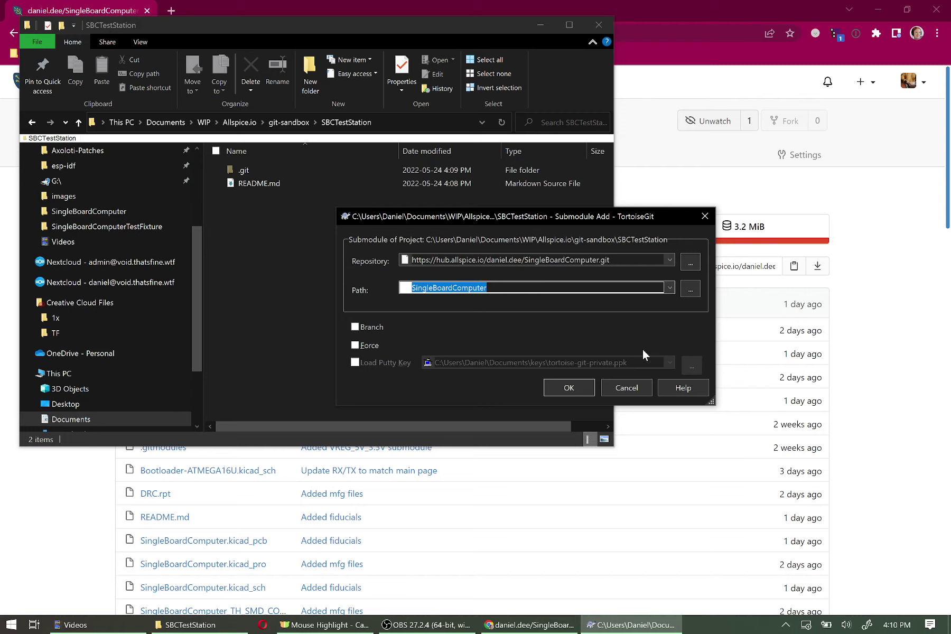
{"action": "left_click", "coordinate": [553, 388]}
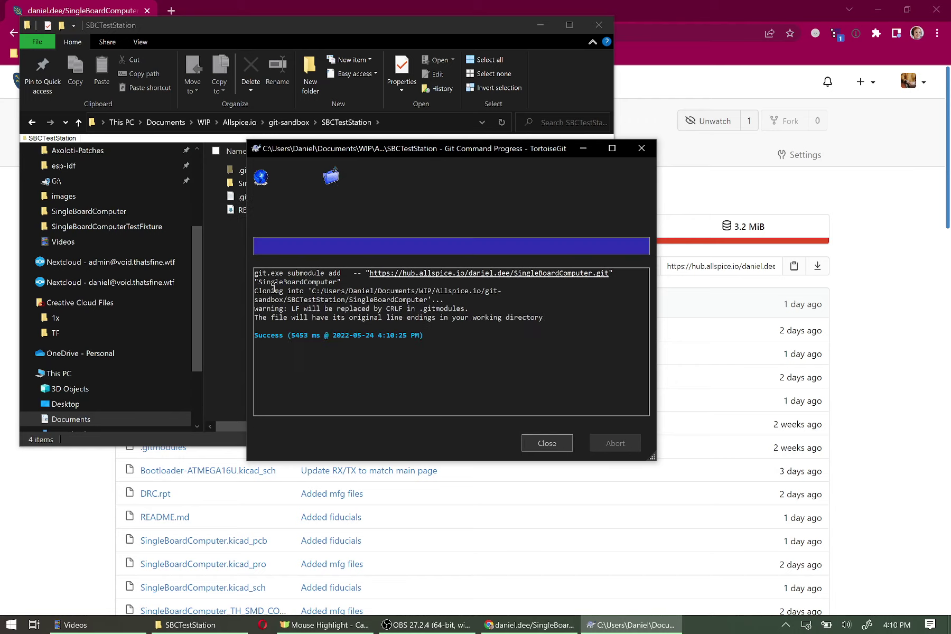
{"action": "left_click", "coordinate": [542, 443]}
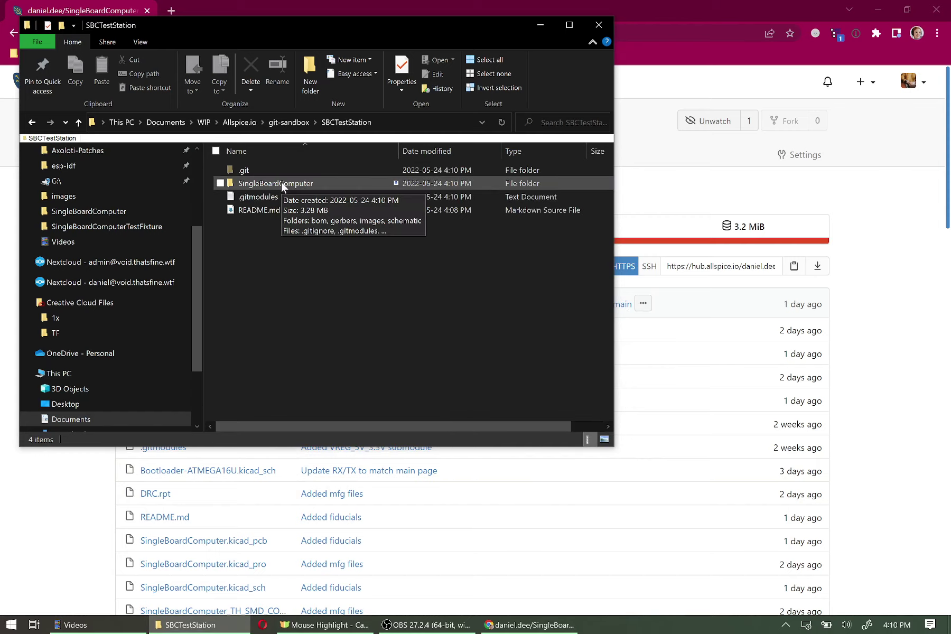
- From the git-sandbox folder, open SBCTestStation in Visual Studio Code
{"action": "left_click", "coordinate": [285, 124]}
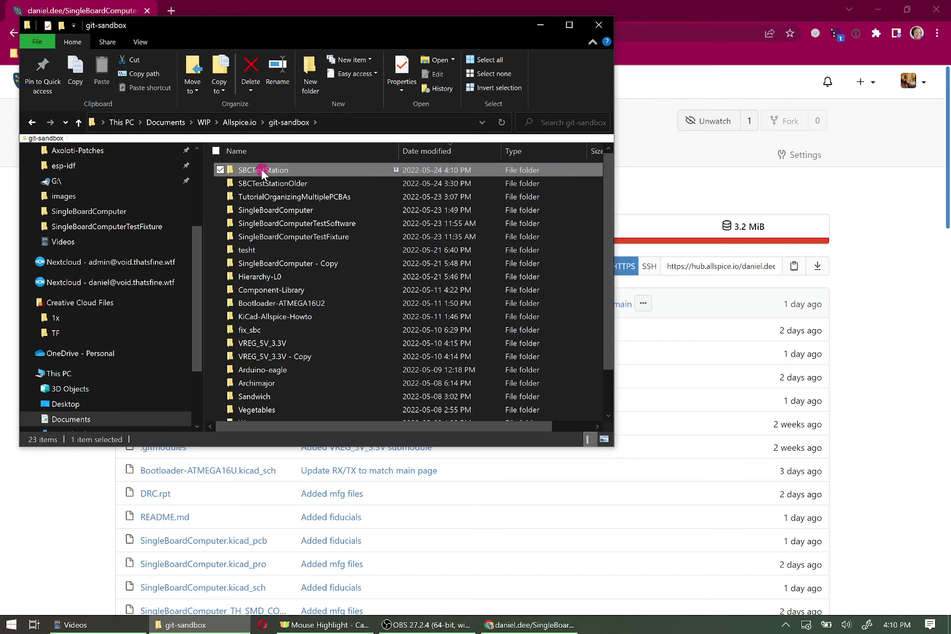
{"action": "right_click", "coordinate": [262, 171]}
{"action": "left_click", "coordinate": [145, 302]}
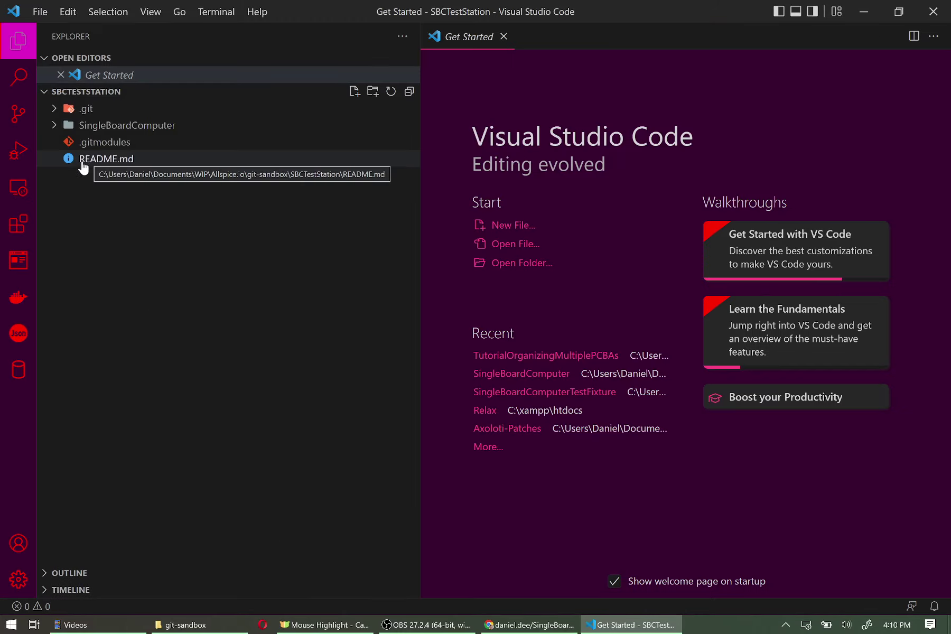
- Check README.md, then the SingleBoardComputer name and path in .gitmodules and its submodule folder
{"action": "left_click", "coordinate": [83, 160]}
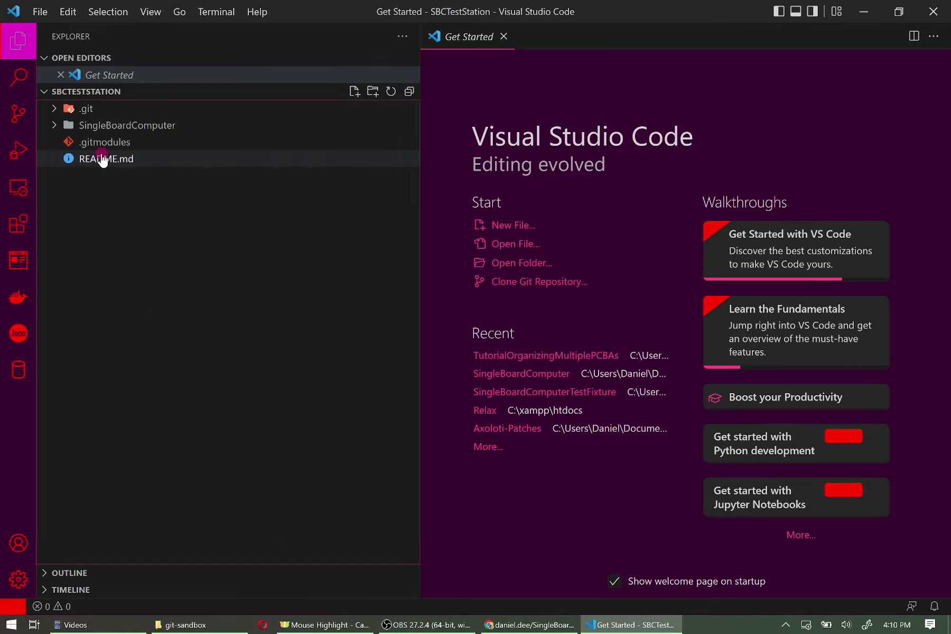
{"action": "left_click", "coordinate": [845, 102]}
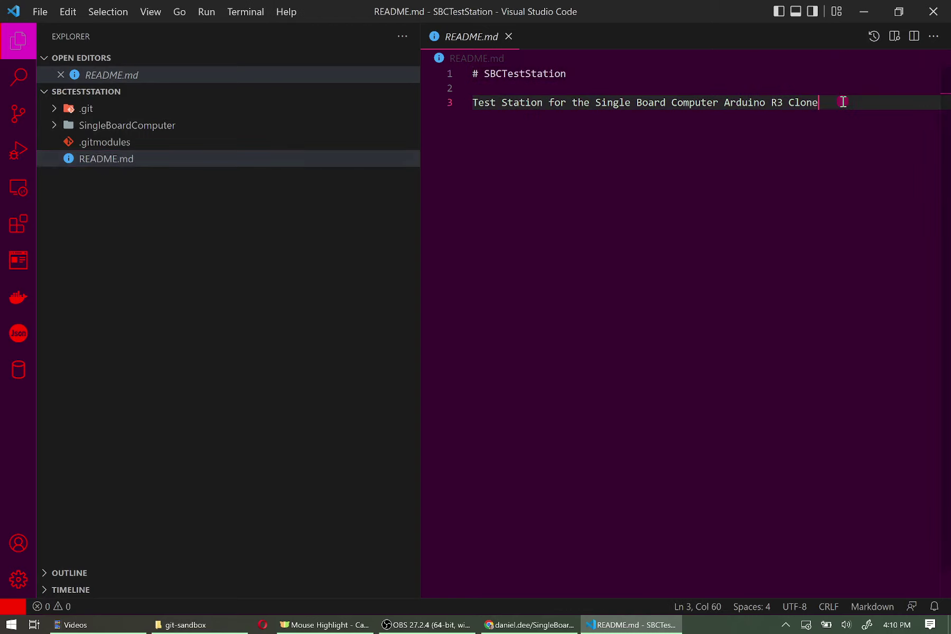
{"action": "left_click", "coordinate": [117, 143]}
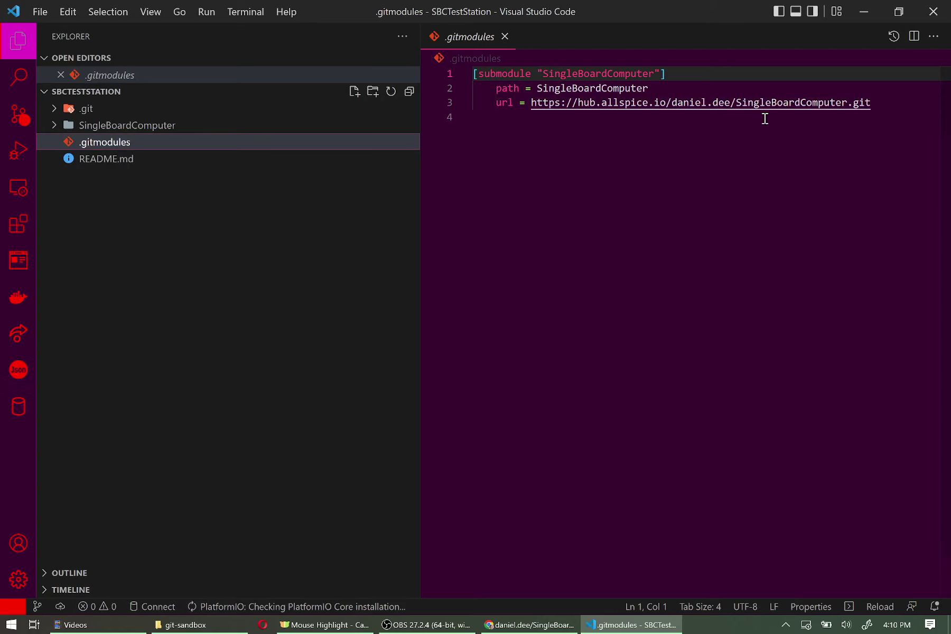
{"action": "double_click", "coordinate": [594, 73]}
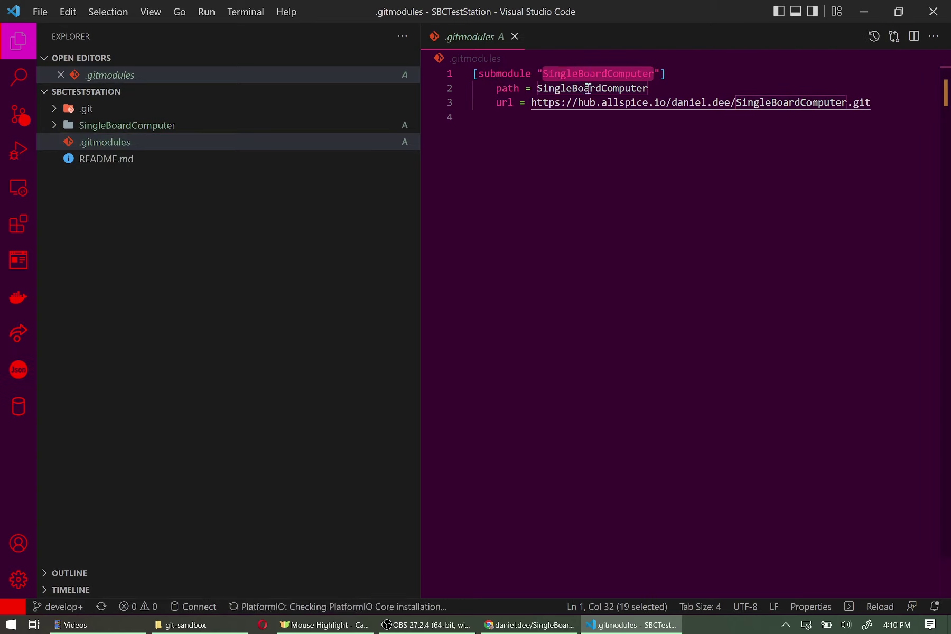
{"action": "left_click_drag", "start_coordinate": [579, 88], "coordinate": [586, 89]}
{"action": "left_click", "coordinate": [548, 89]}
{"action": "double_click", "coordinate": [548, 89]}
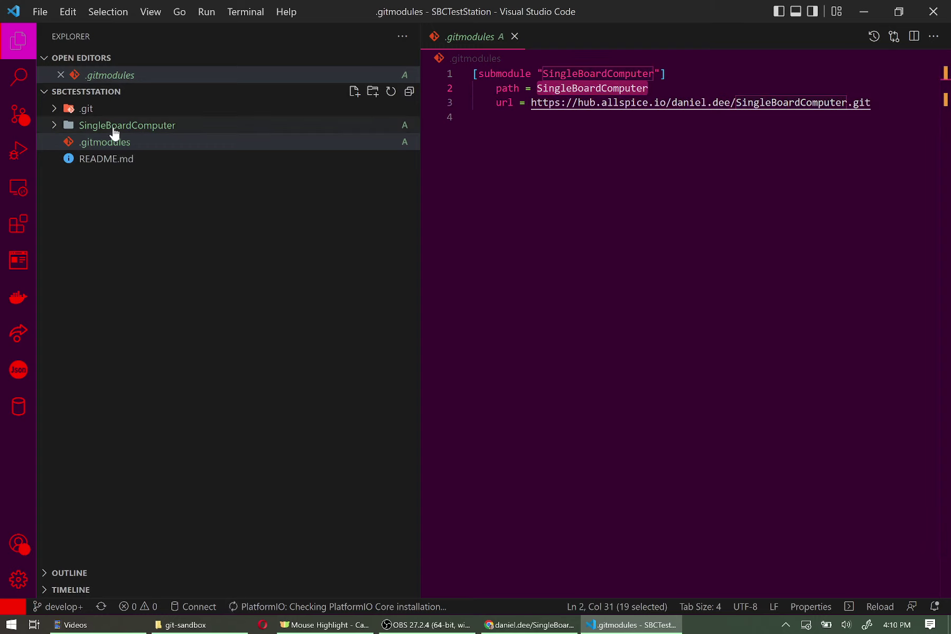
{"action": "left_click", "coordinate": [54, 126]}
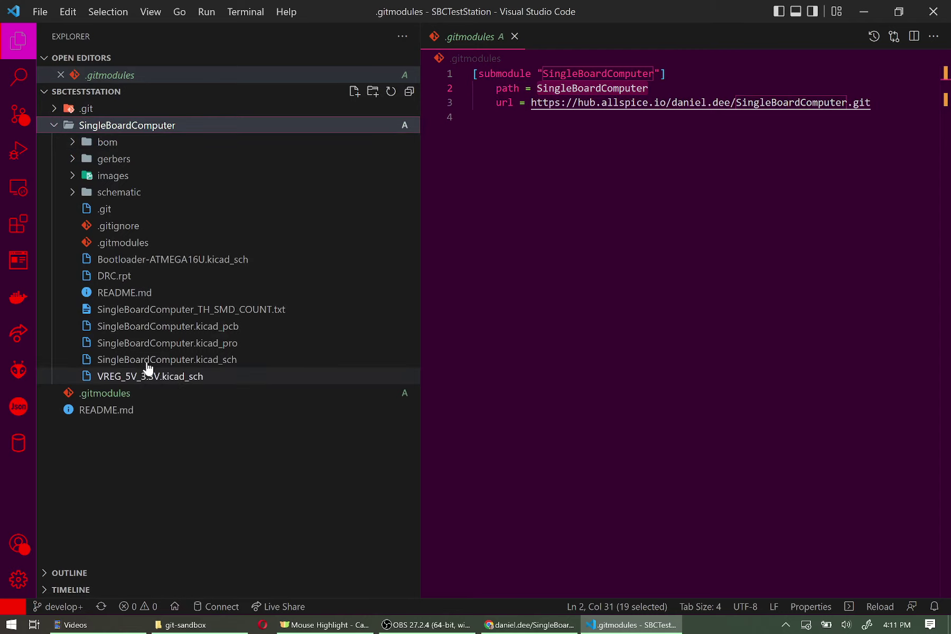
{"action": "left_click", "coordinate": [53, 127]}
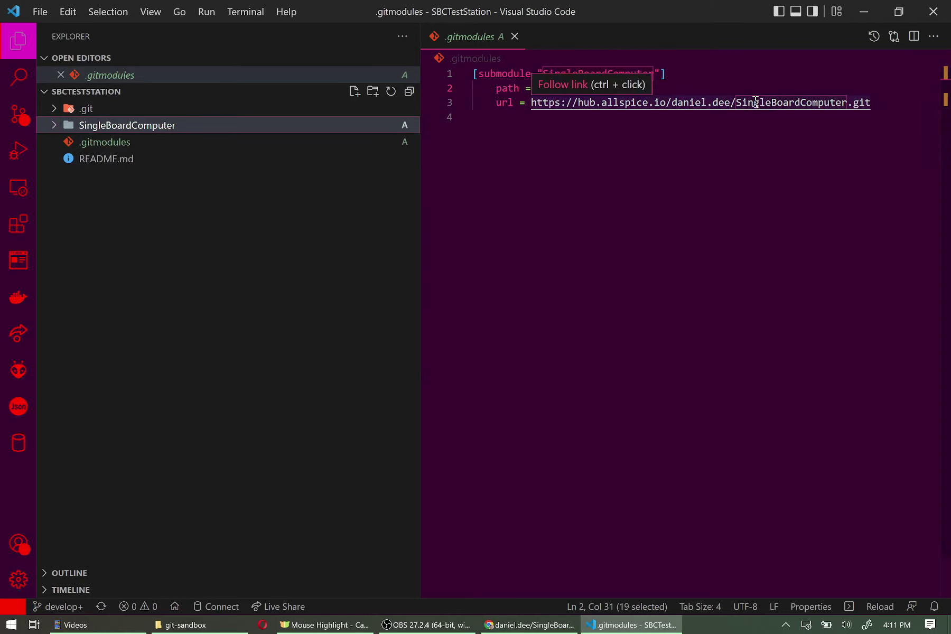
{"action": "left_click", "coordinate": [623, 220]}
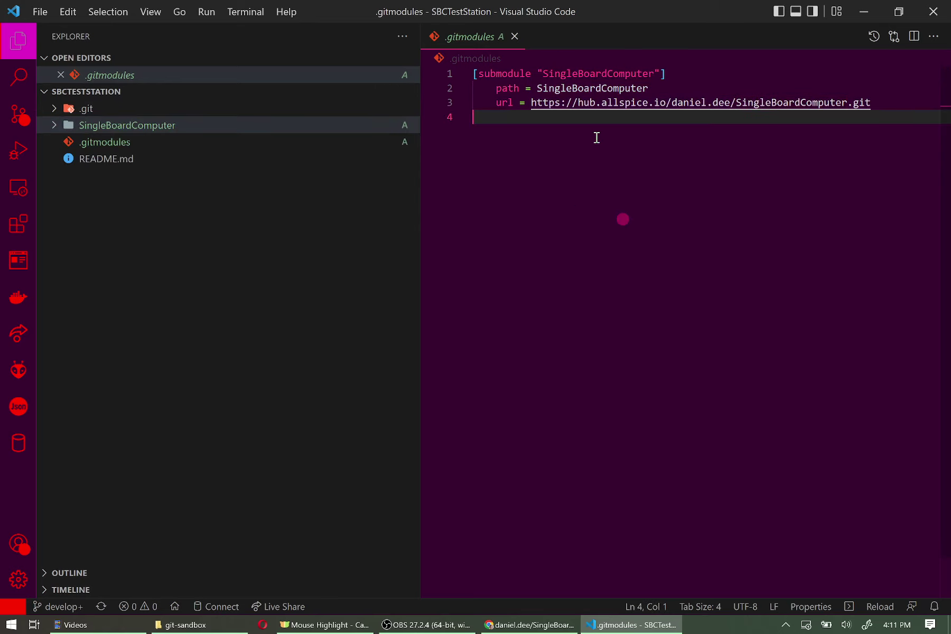
{"action": "double_click", "coordinate": [591, 74]}
{"action": "key", "text": "ctrl+c"}
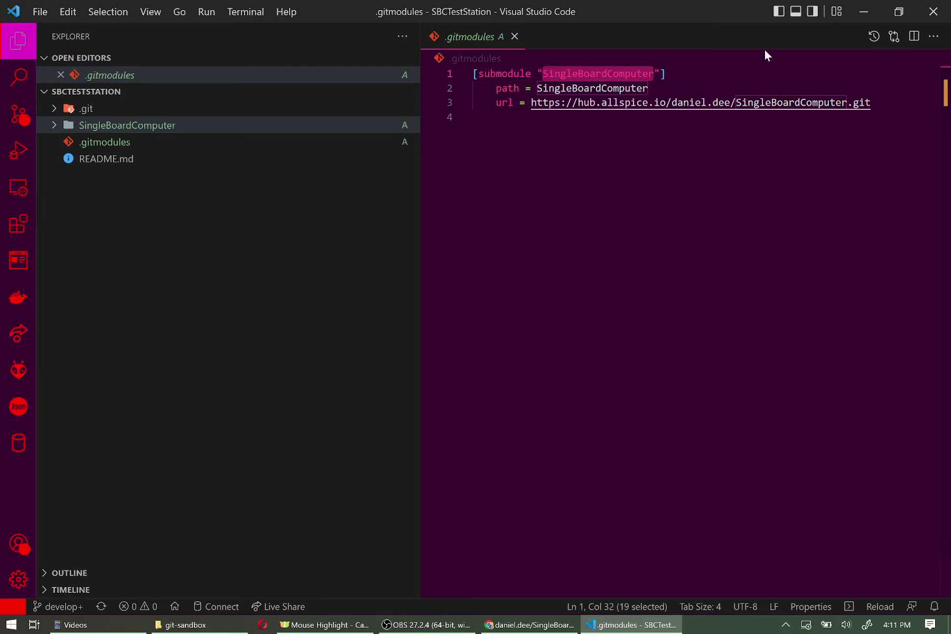
- Search the project for SingleBoardComputer and locate the cloned commit hash in the origin HEAD log
{"action": "left_click", "coordinate": [19, 76]}
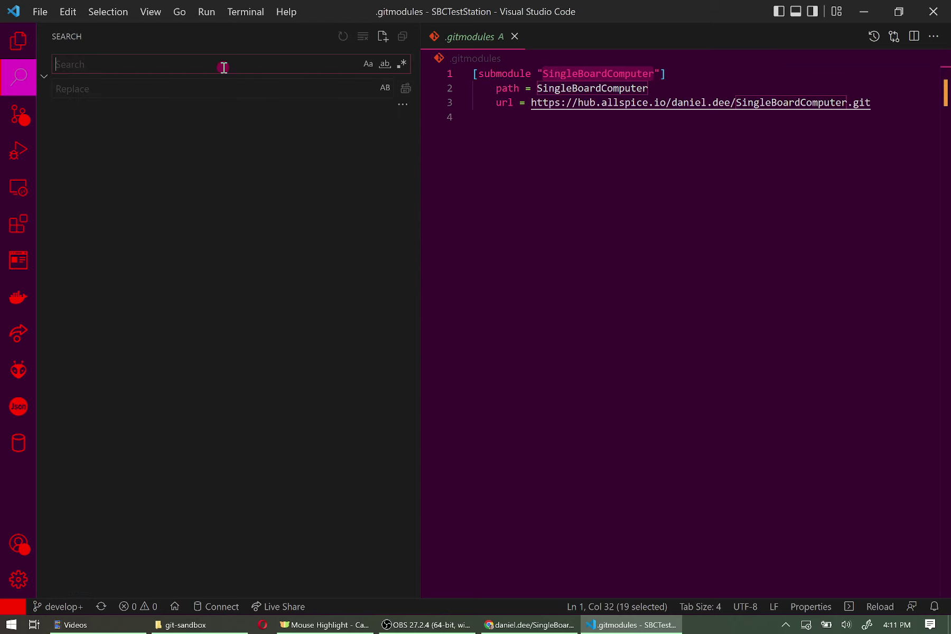
{"action": "key", "text": "ctrl+v"}
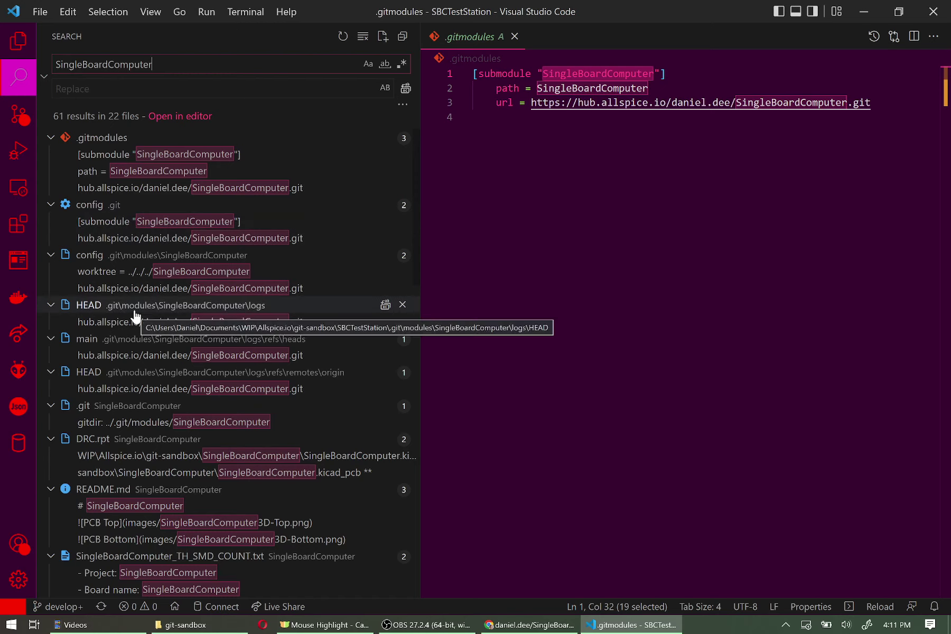
{"action": "left_click", "coordinate": [140, 375]}
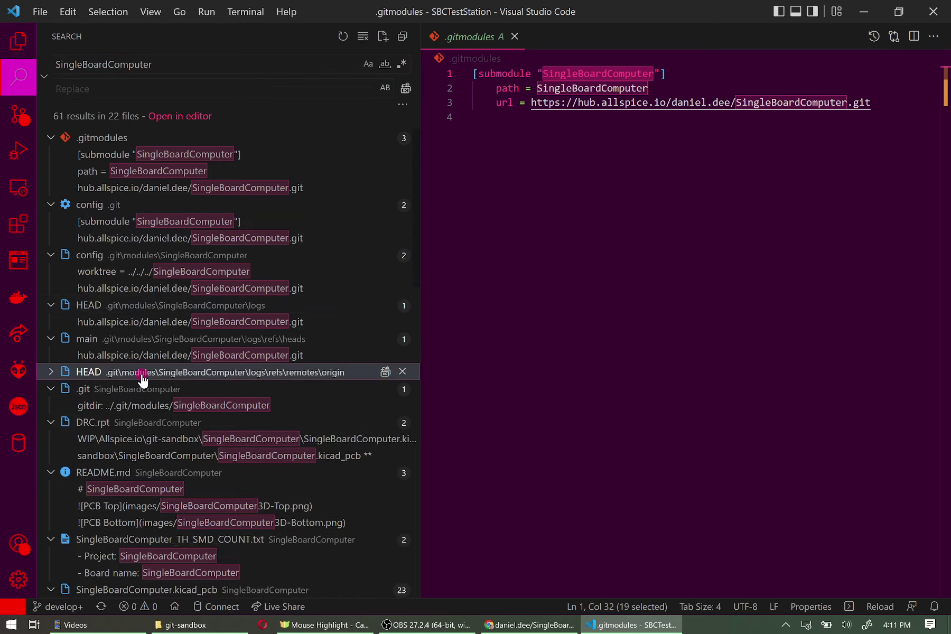
{"action": "left_click", "coordinate": [59, 376]}
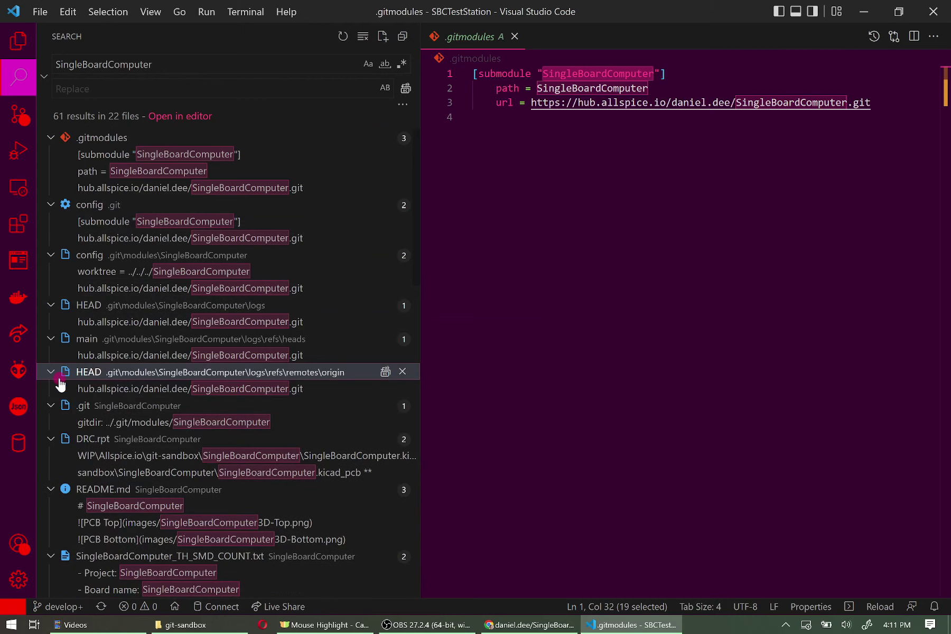
{"action": "left_click", "coordinate": [99, 394]}
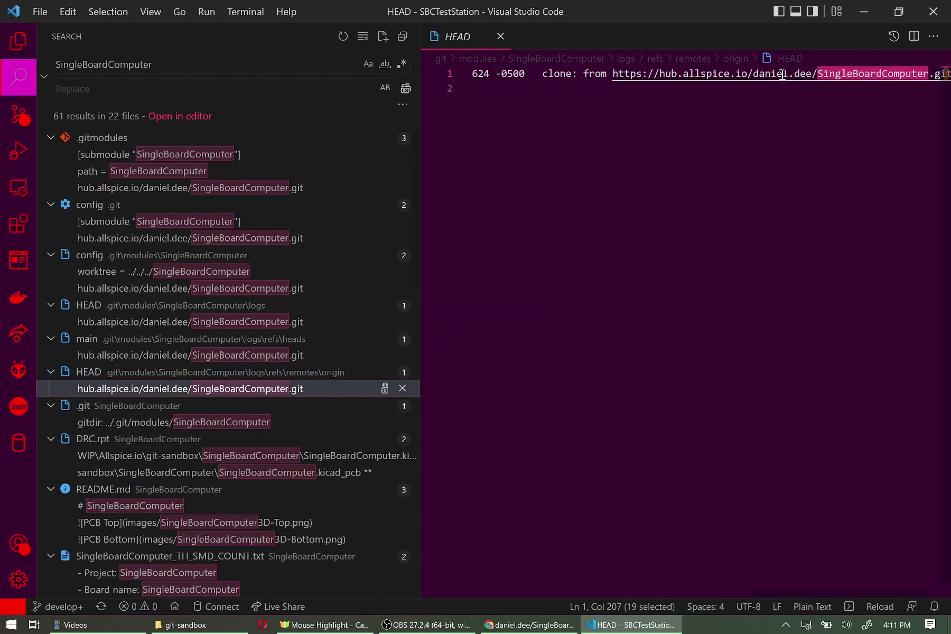
{"action": "scroll", "coordinate": [779, 89], "scroll_direction": "left", "scroll_amount": 5}
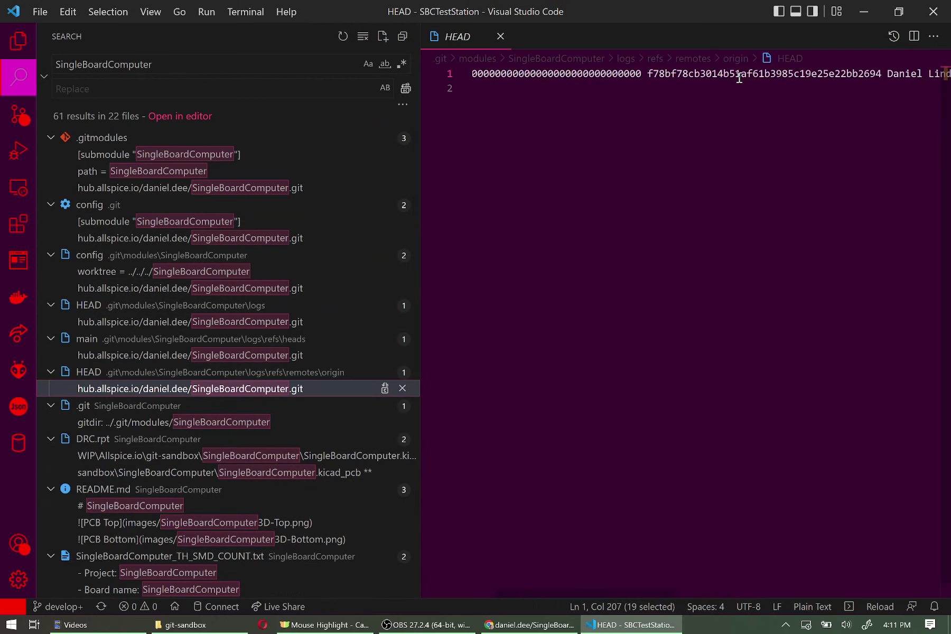
{"action": "double_click", "coordinate": [739, 77]}
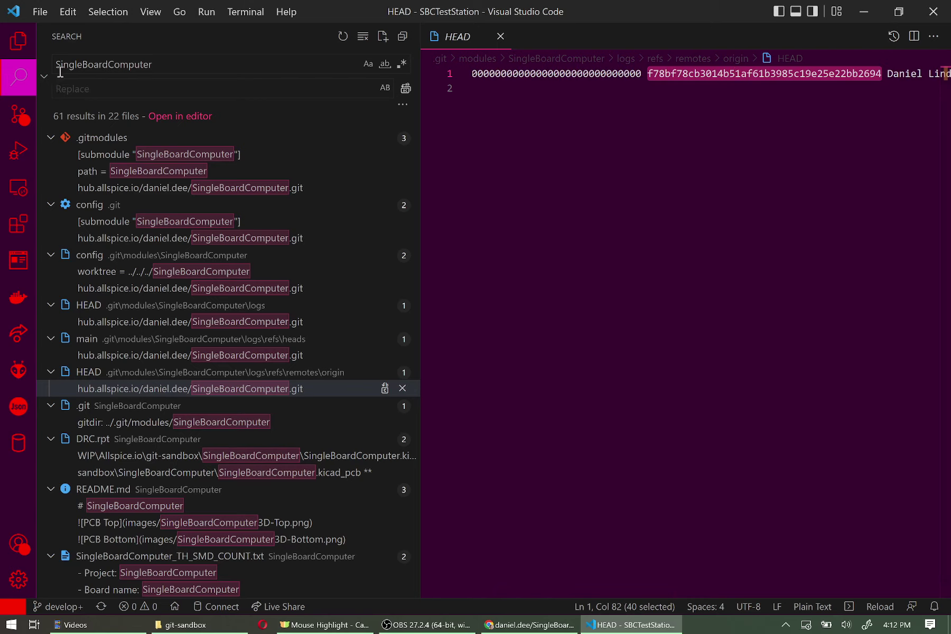
- Collapse the .git folder and bring the SingleBoardComputer repository page back in the browser
{"action": "left_click", "coordinate": [18, 40]}
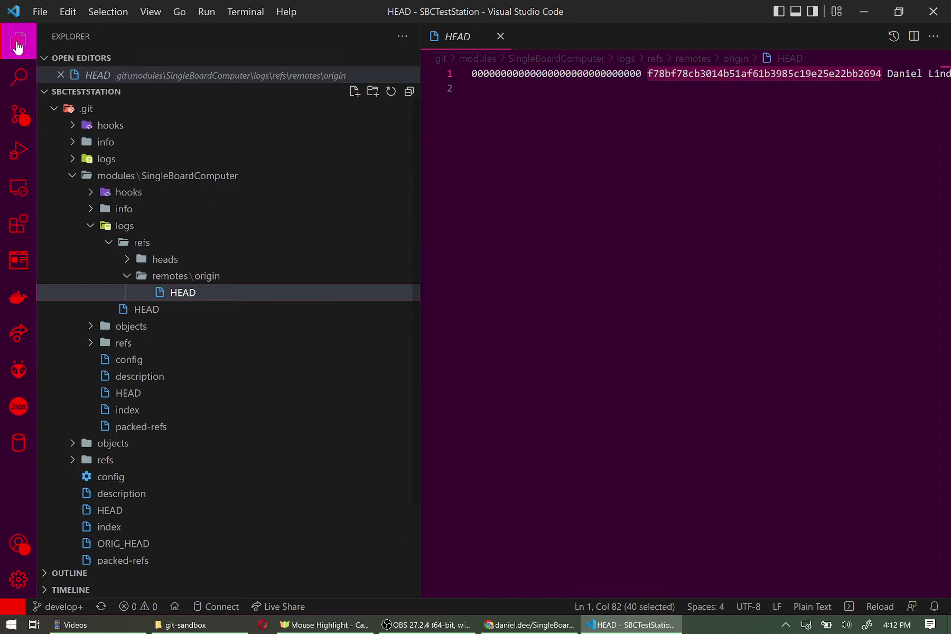
{"action": "left_click", "coordinate": [52, 109]}
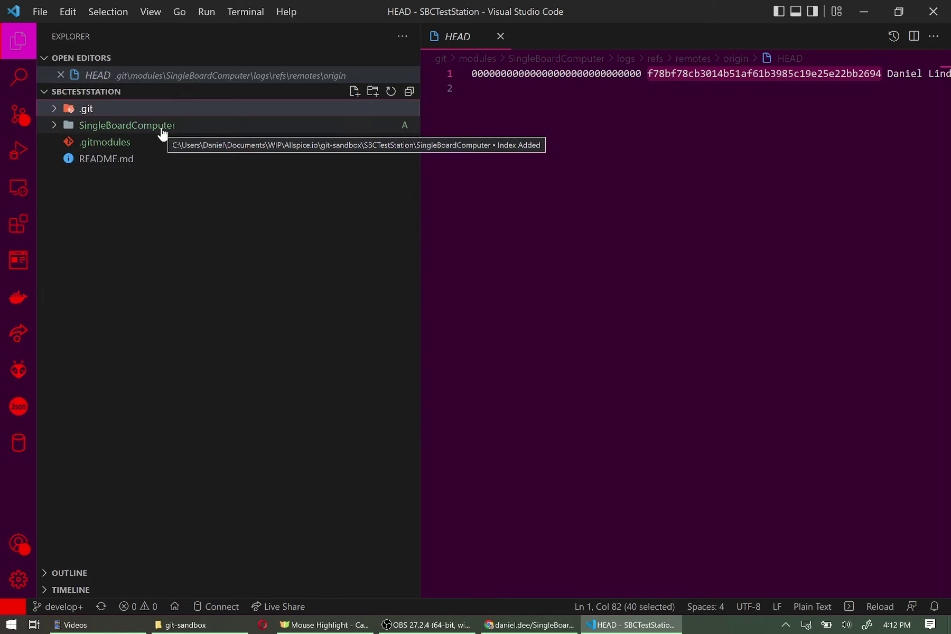
{"action": "left_click", "coordinate": [219, 225]}
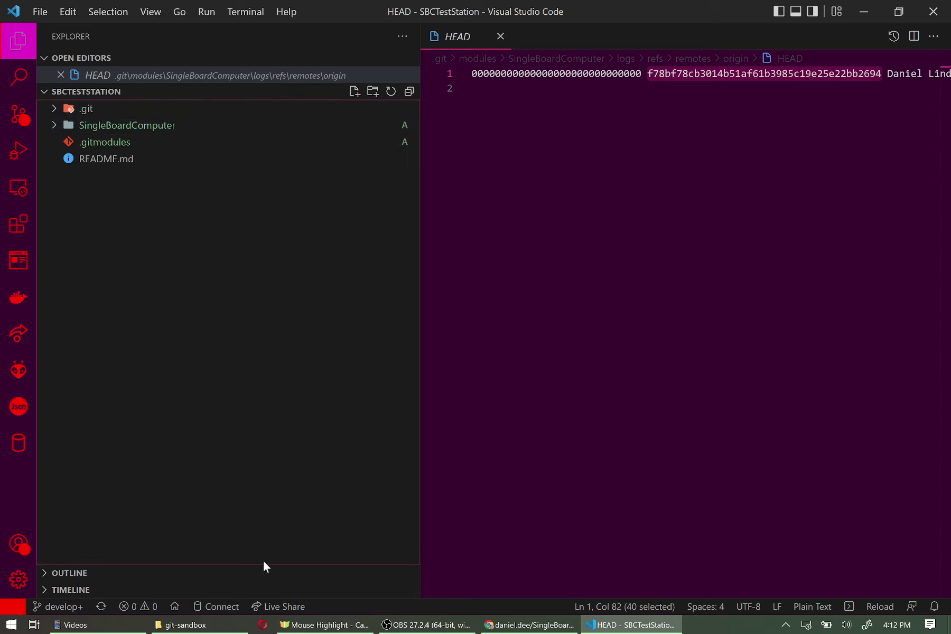
{"action": "left_click", "coordinate": [534, 626]}
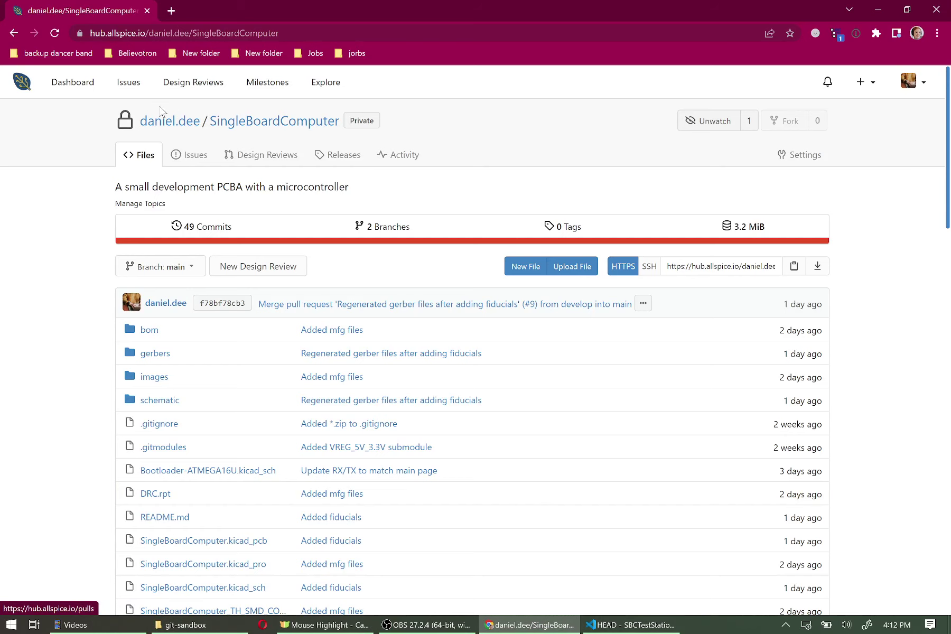
- Go through the owner's profile to SingleBoardComputerTestFixture and copy its HTTPS clone URL
{"action": "left_click", "coordinate": [191, 123]}
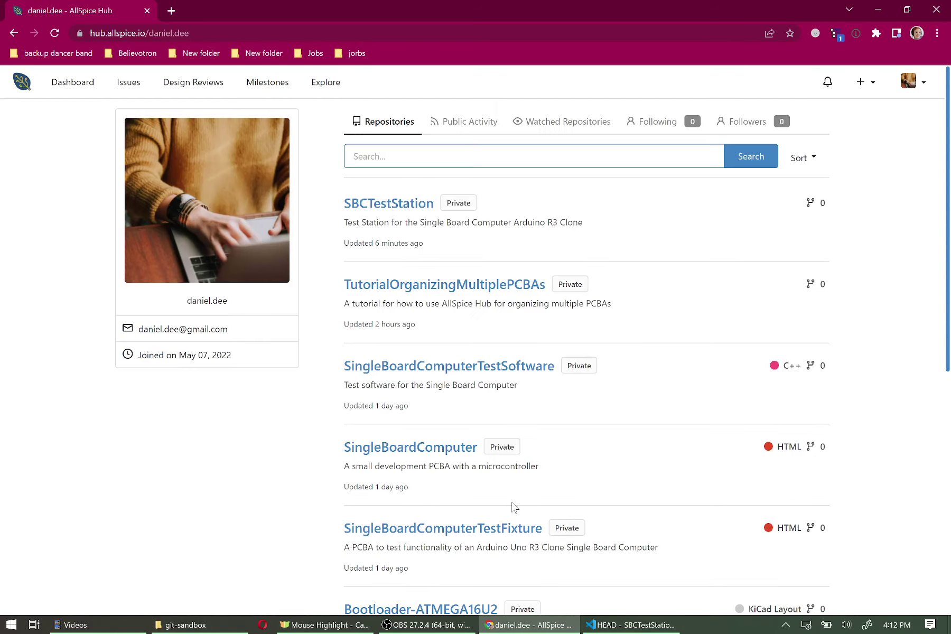
{"action": "left_click", "coordinate": [478, 528]}
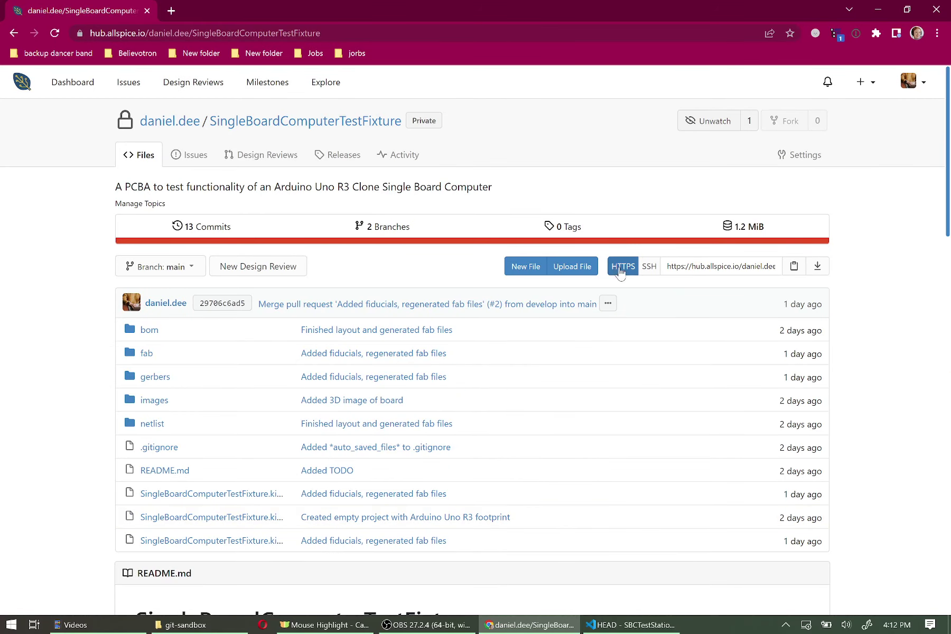
{"action": "left_click", "coordinate": [794, 265]}
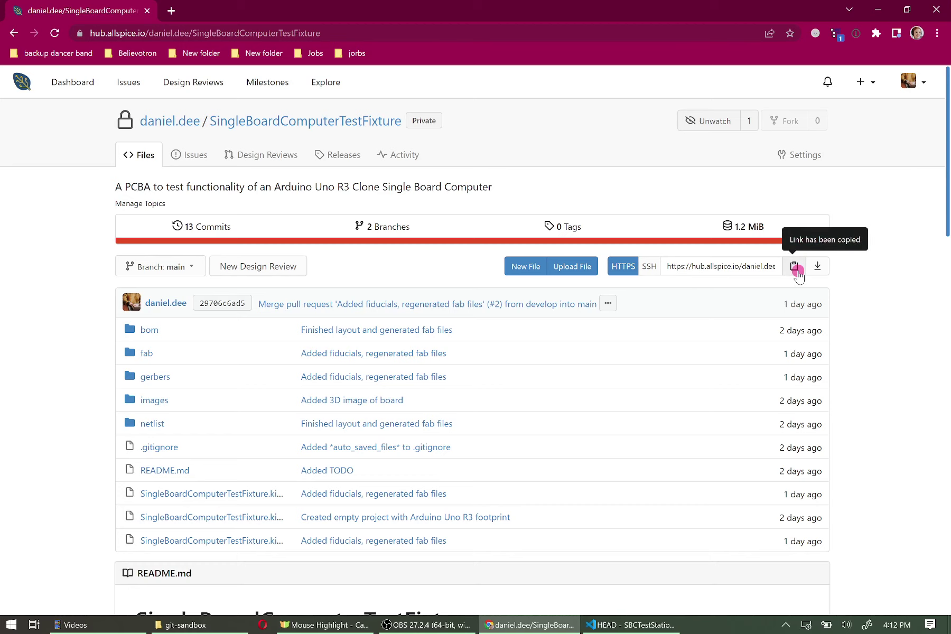
- Add the pasted SingleBoardComputerTestFixture URL as a submodule at path SingleBoardComputerTestFixture in SBCTestStation
{"action": "left_click", "coordinate": [185, 625]}
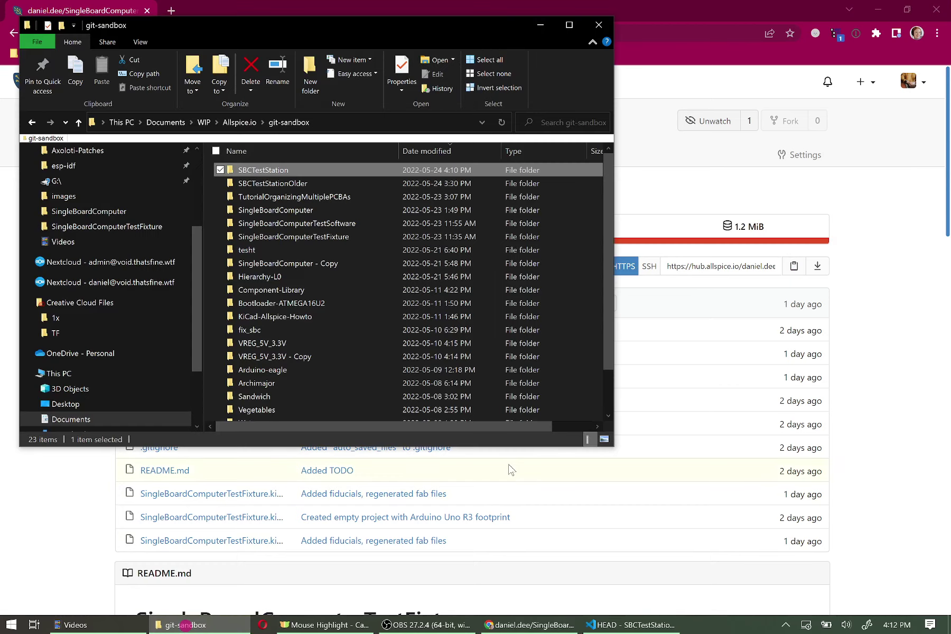
{"action": "double_click", "coordinate": [255, 170]}
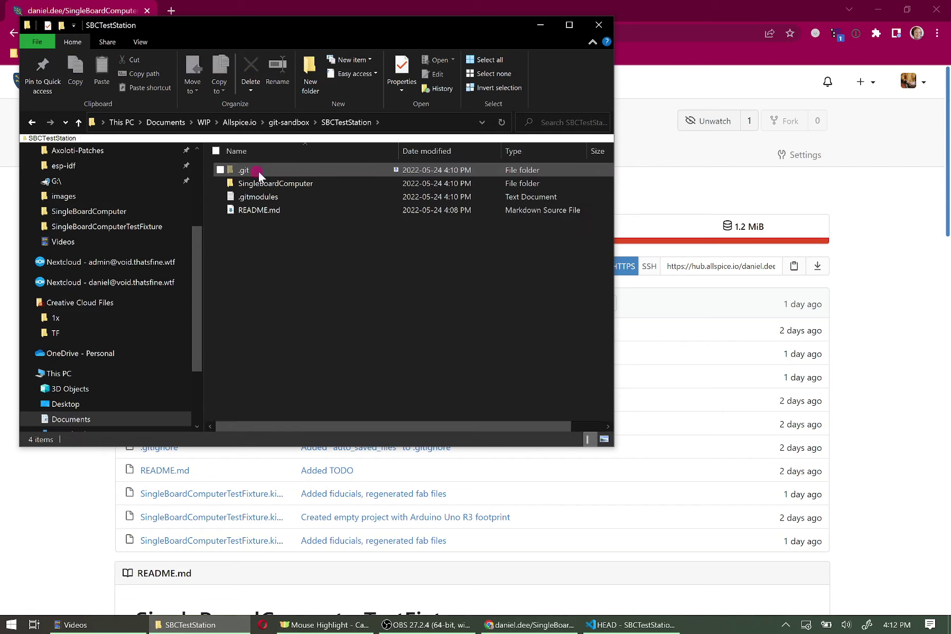
{"action": "right_click", "coordinate": [256, 249]}
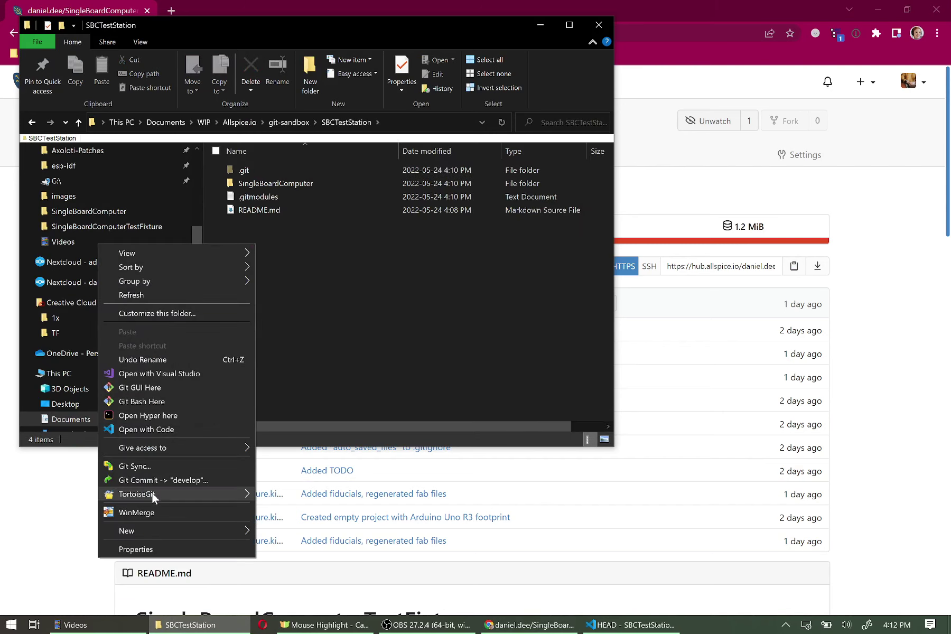
{"action": "mouse_move", "coordinate": [152, 492]}
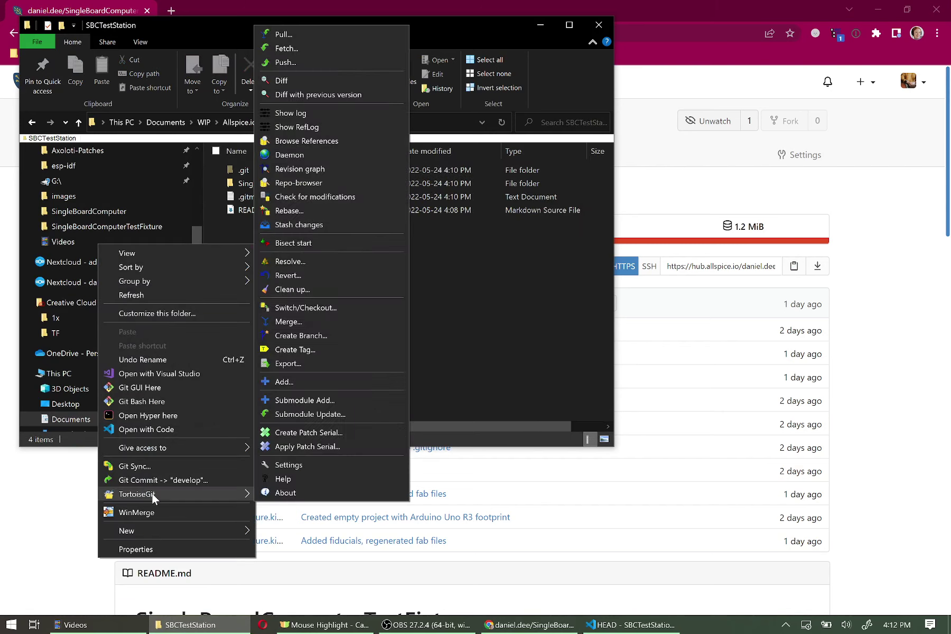
{"action": "left_click", "coordinate": [335, 401]}
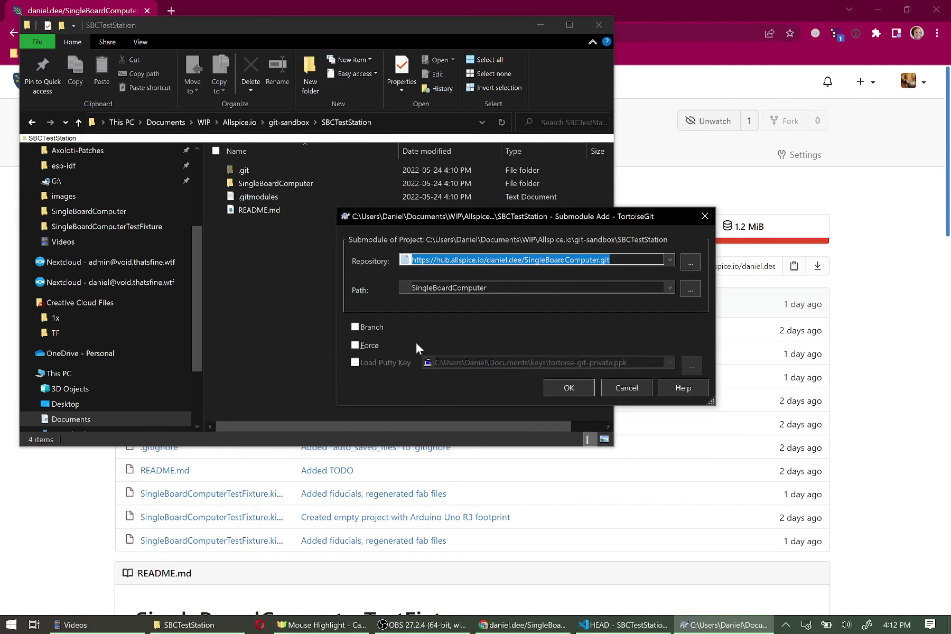
{"action": "key", "text": "ctrl+v"}
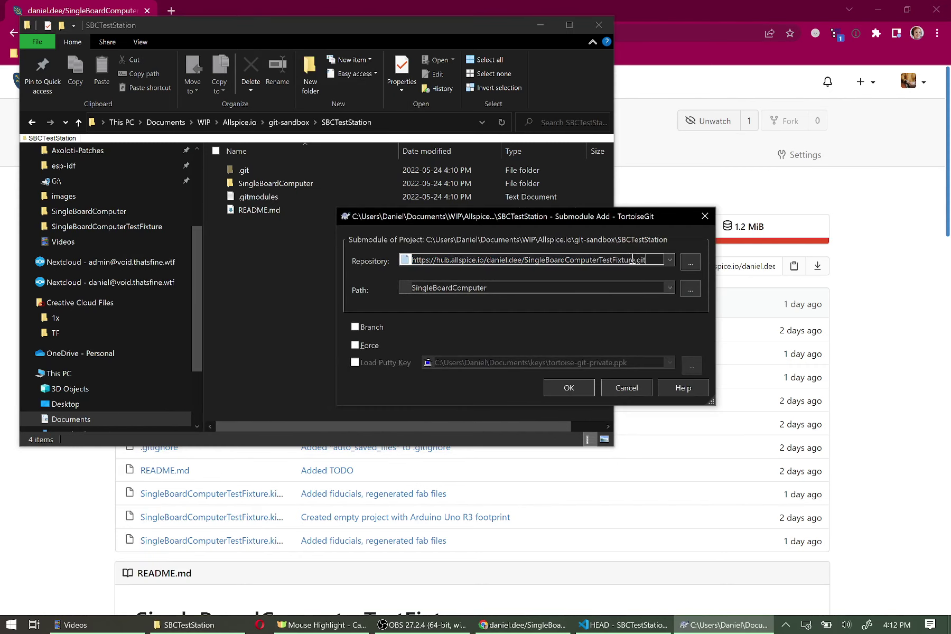
{"action": "left_click", "coordinate": [571, 286]}
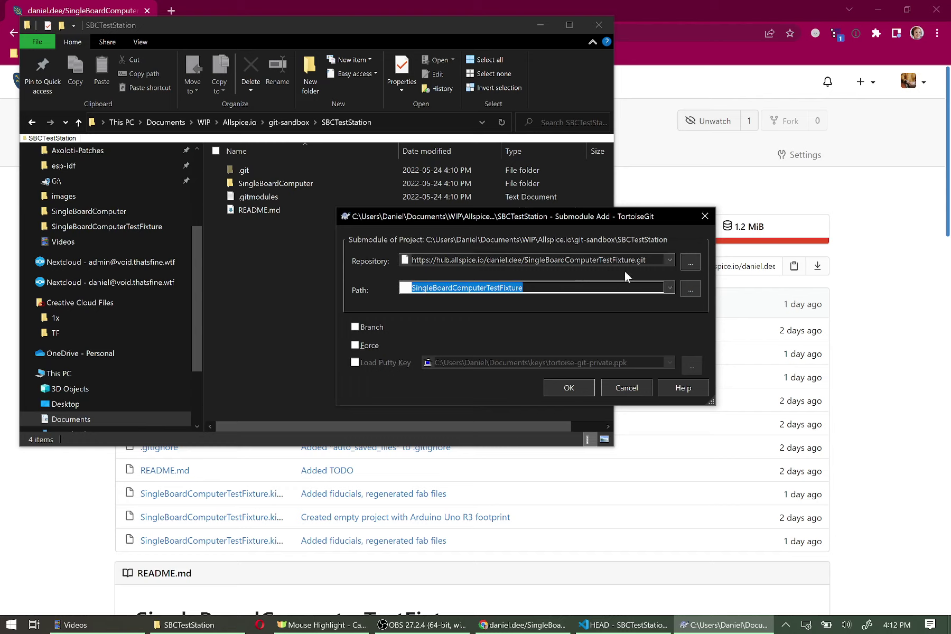
{"action": "left_click", "coordinate": [538, 288]}
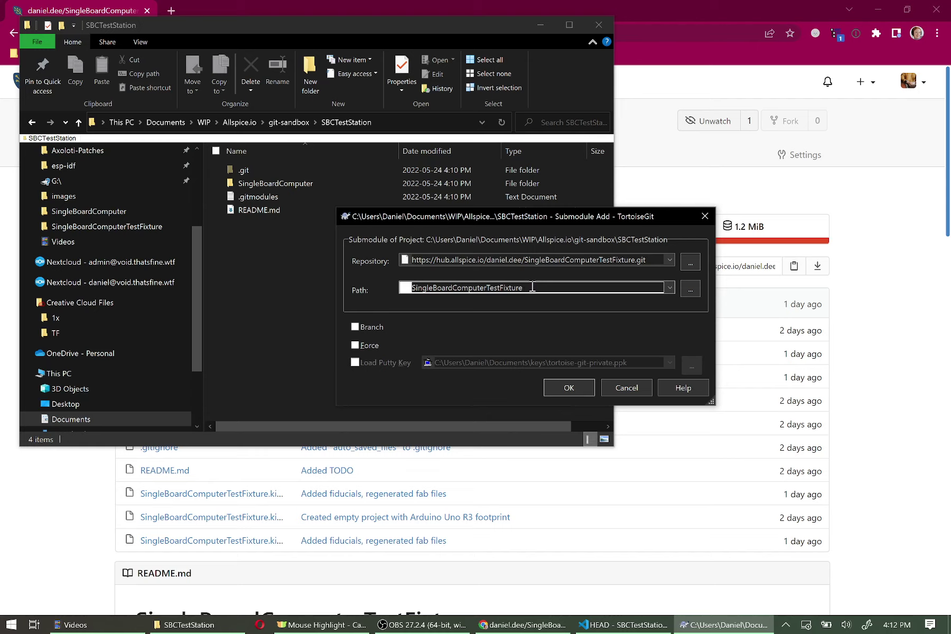
{"action": "left_click", "coordinate": [571, 388]}
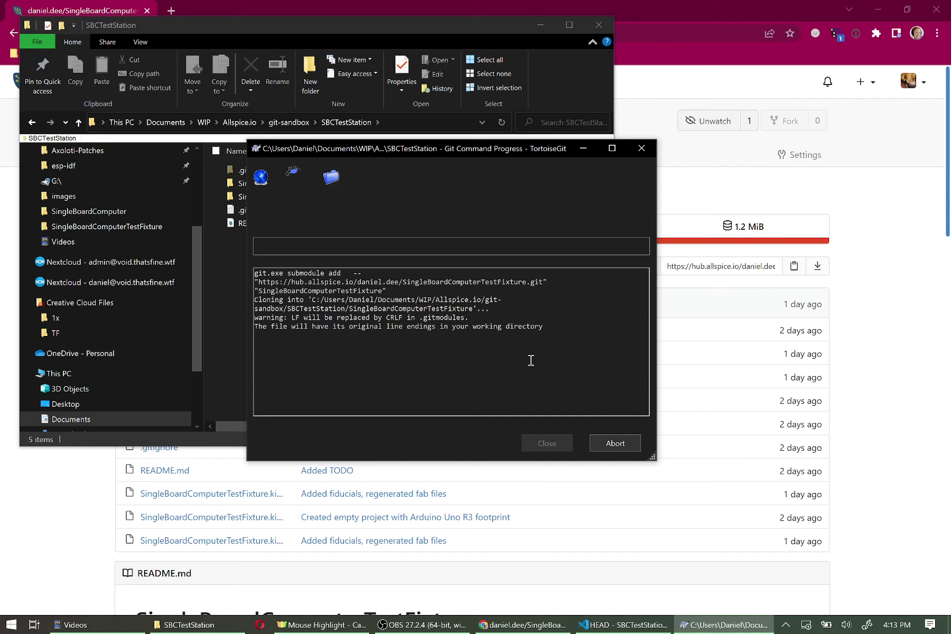
{"action": "left_click", "coordinate": [548, 443]}
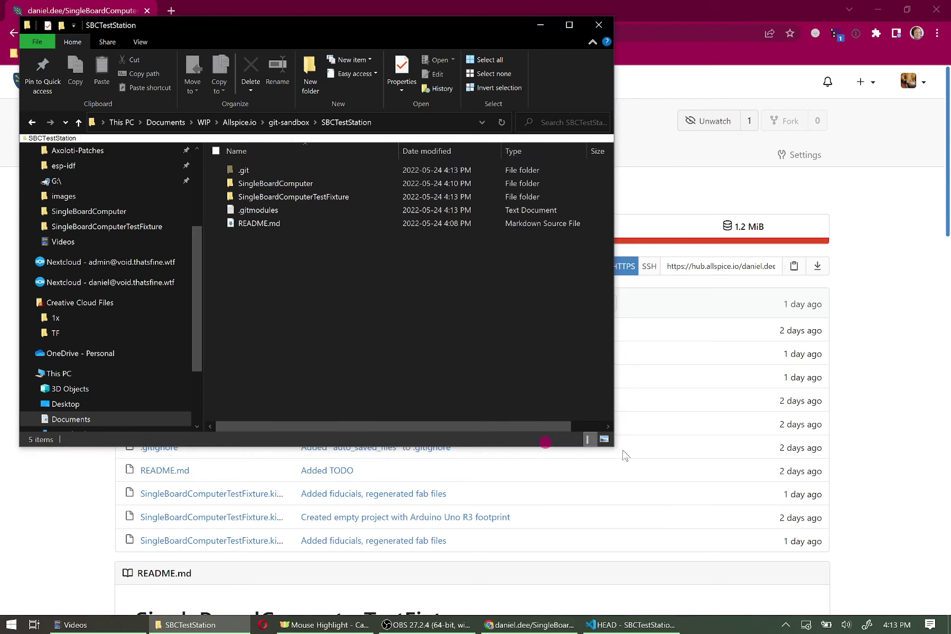
- Confirm in VS Code that .gitmodules has the SingleBoardComputerTestFixture entry, then return to Chrome
{"action": "left_click", "coordinate": [614, 629]}
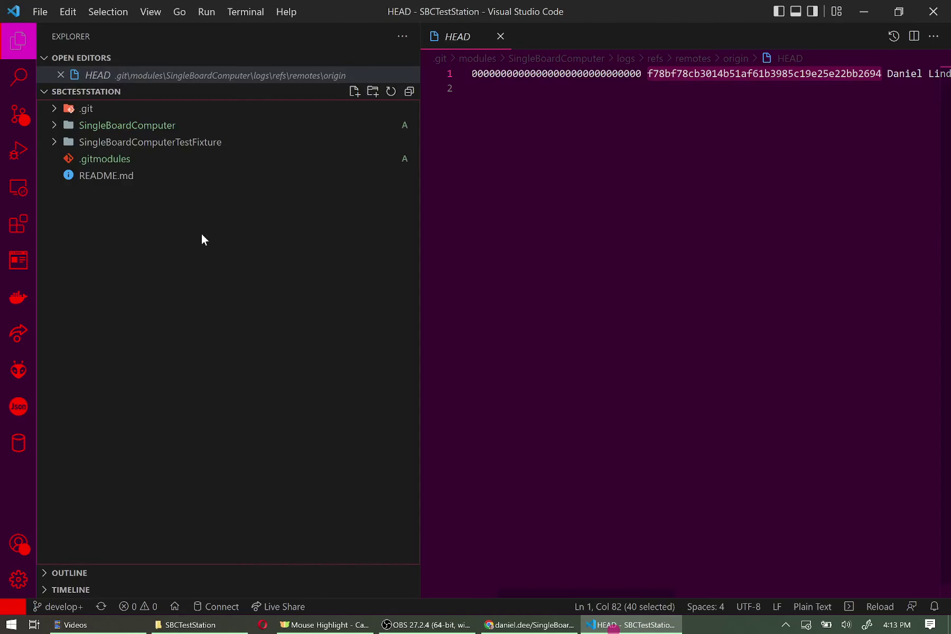
{"action": "left_click", "coordinate": [97, 159]}
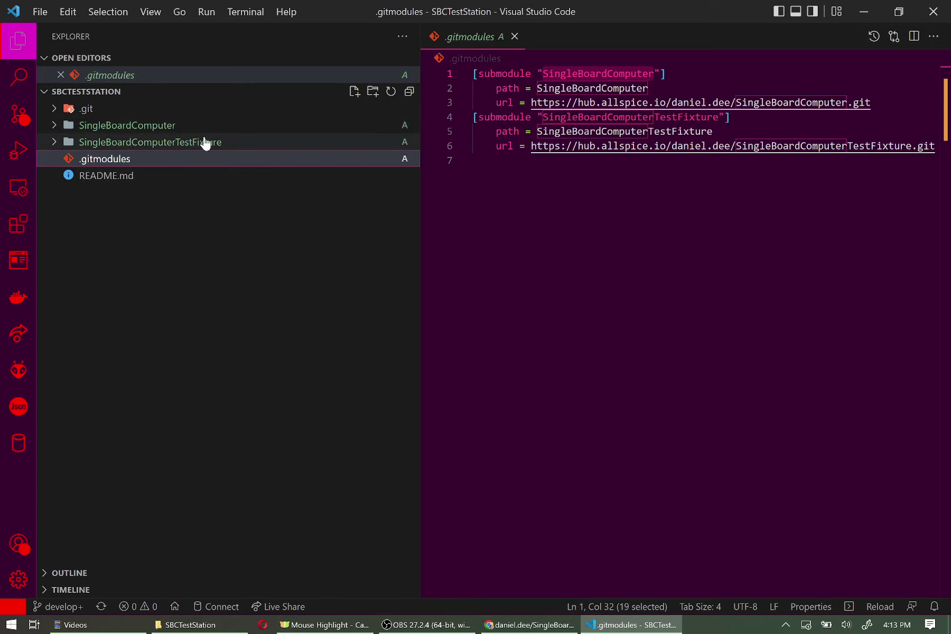
{"action": "left_click", "coordinate": [182, 142]}
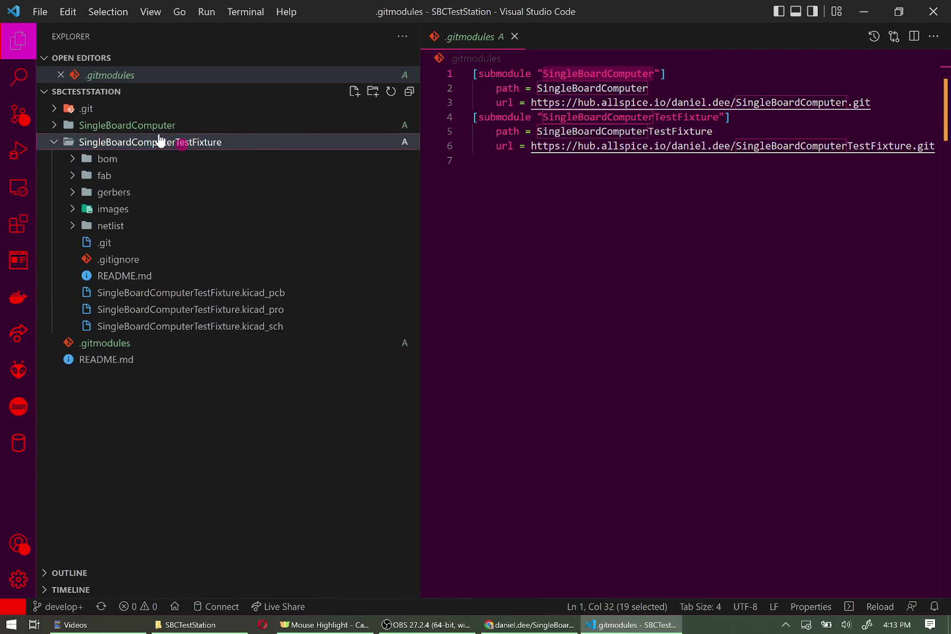
{"action": "left_click", "coordinate": [54, 141]}
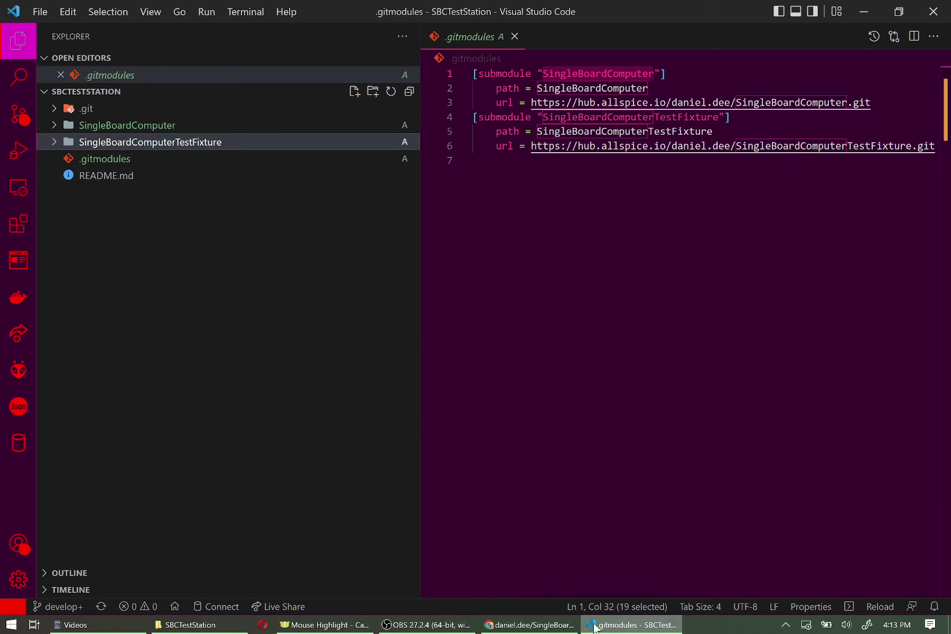
{"action": "left_click", "coordinate": [528, 626]}
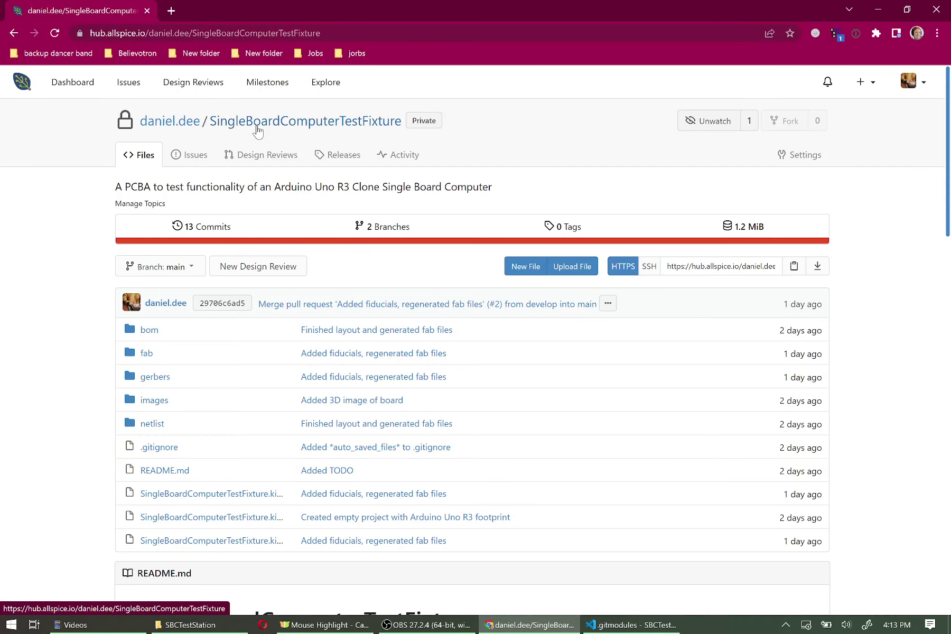
- Copy the SingleBoardComputerTestSoftware HTTPS clone URL and bring back the SBCTestStation folder window
{"action": "left_click", "coordinate": [176, 121]}
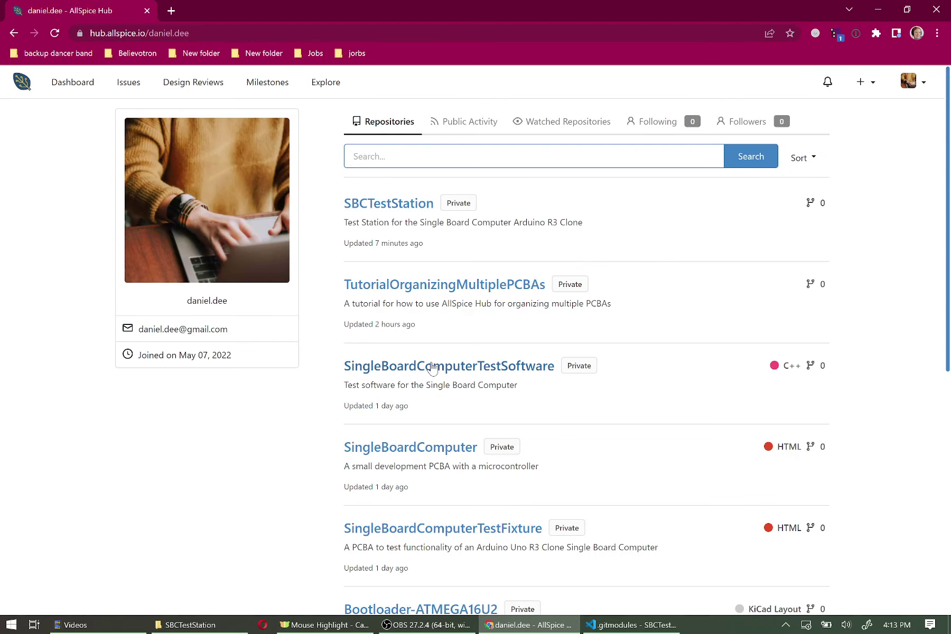
{"action": "left_click", "coordinate": [489, 366]}
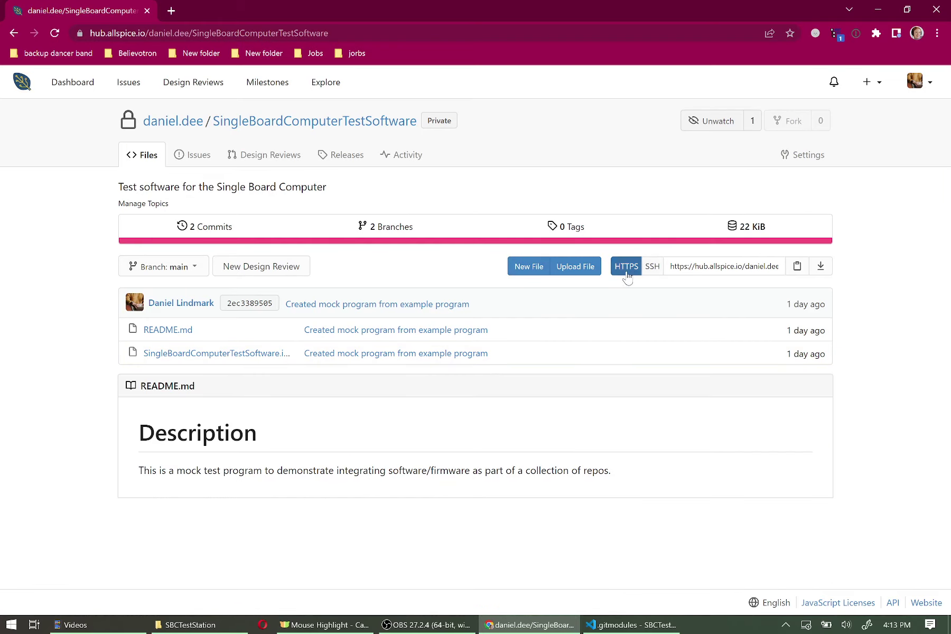
{"action": "left_click", "coordinate": [795, 268]}
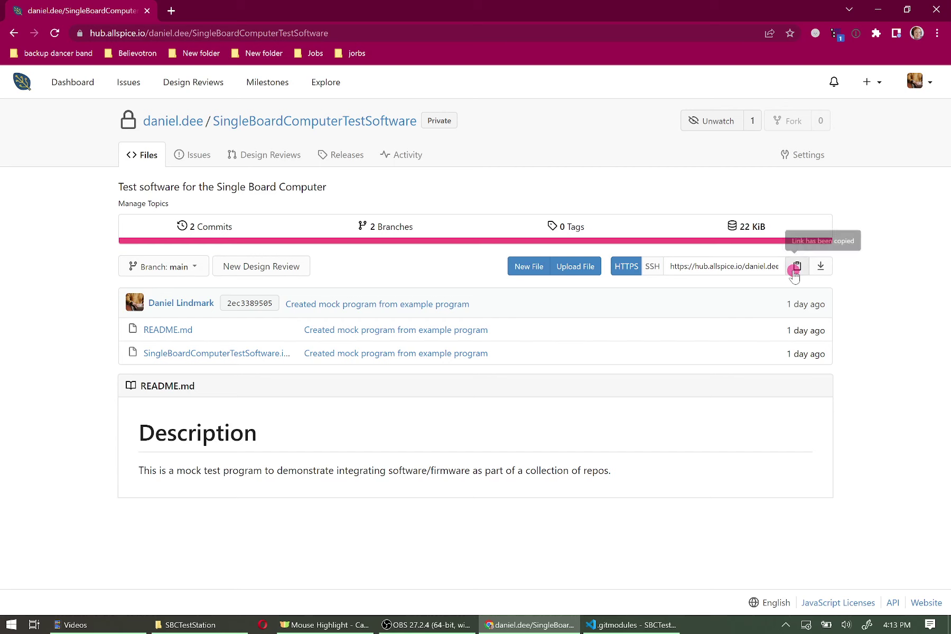
{"action": "left_click", "coordinate": [190, 625]}
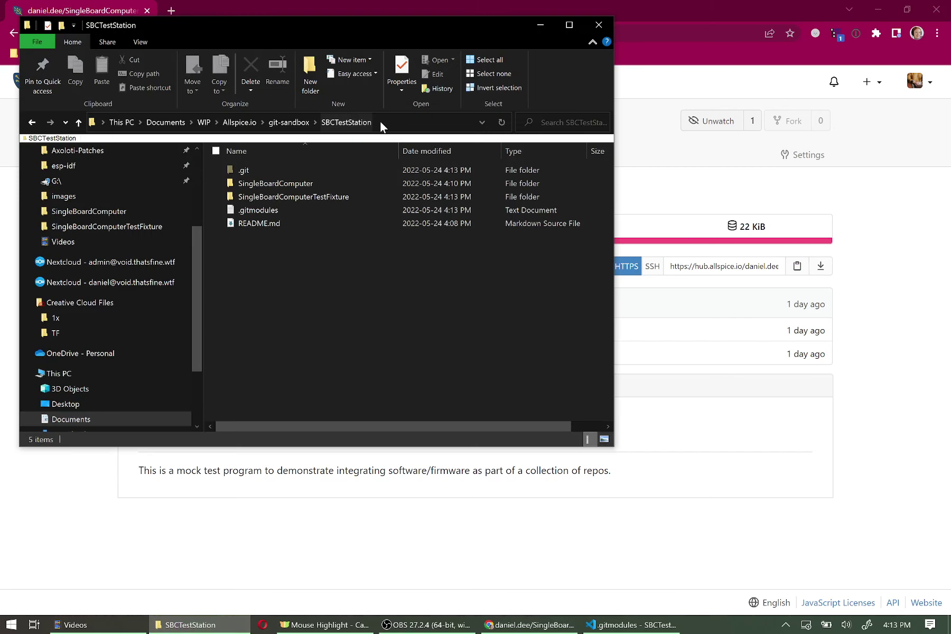
- Add SingleBoardComputerTestSoftware as a submodule of SBCTestStation using the pasted clone URL
{"action": "right_click", "coordinate": [255, 259]}
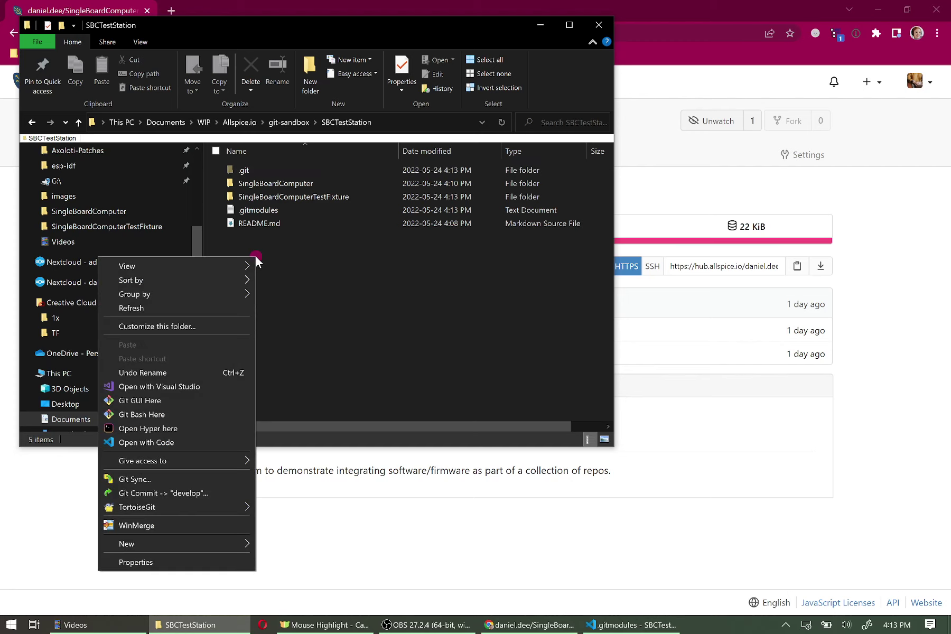
{"action": "mouse_move", "coordinate": [172, 508]}
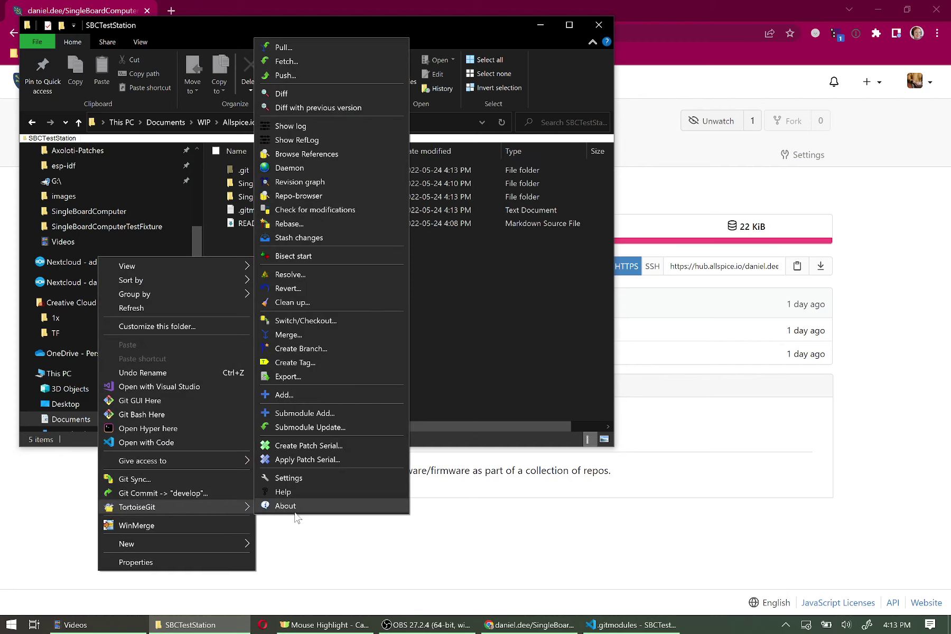
{"action": "left_click", "coordinate": [327, 413]}
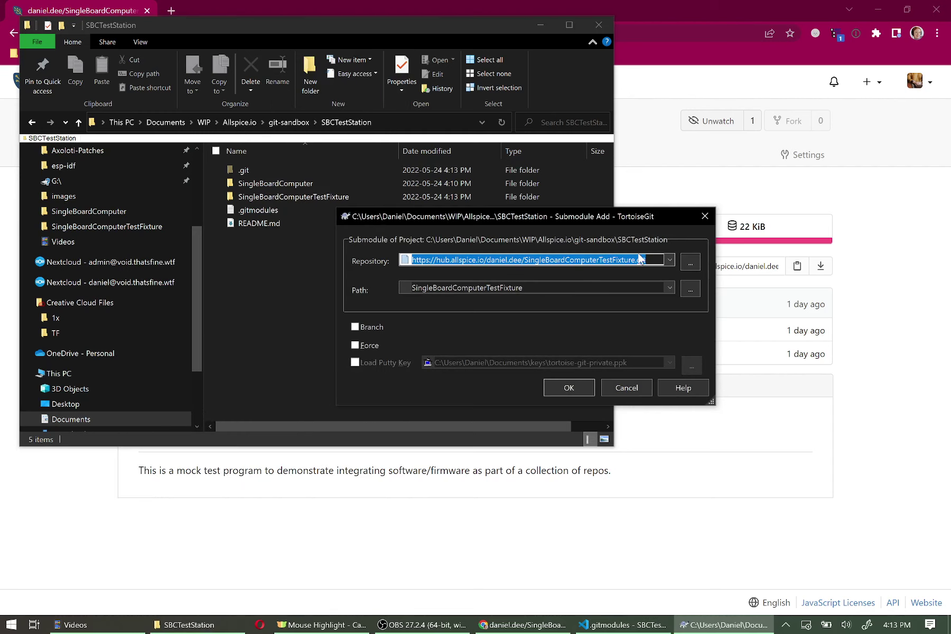
{"action": "key", "text": "ctrl+v"}
{"action": "left_click", "coordinate": [627, 286]}
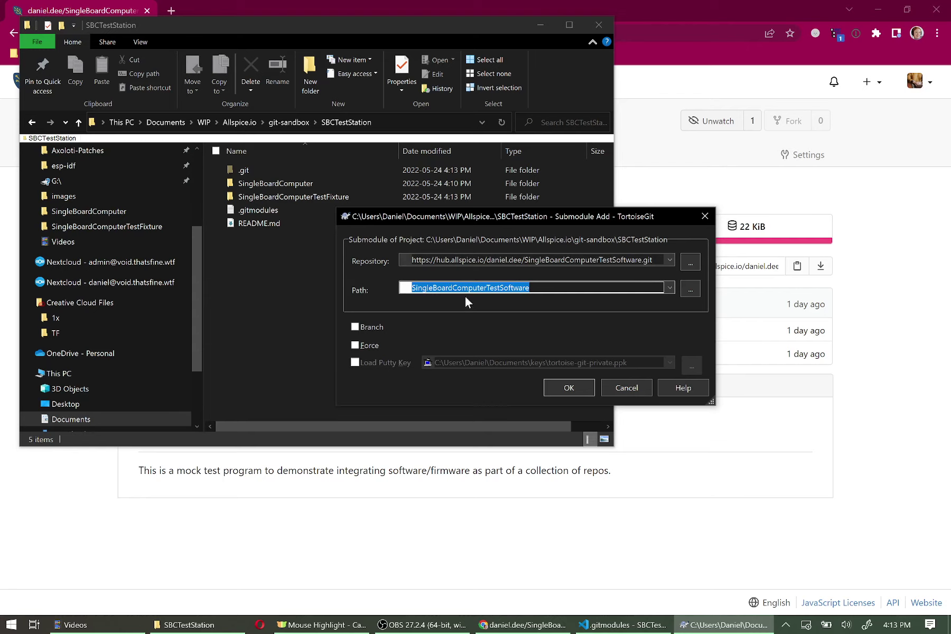
{"action": "left_click", "coordinate": [563, 389]}
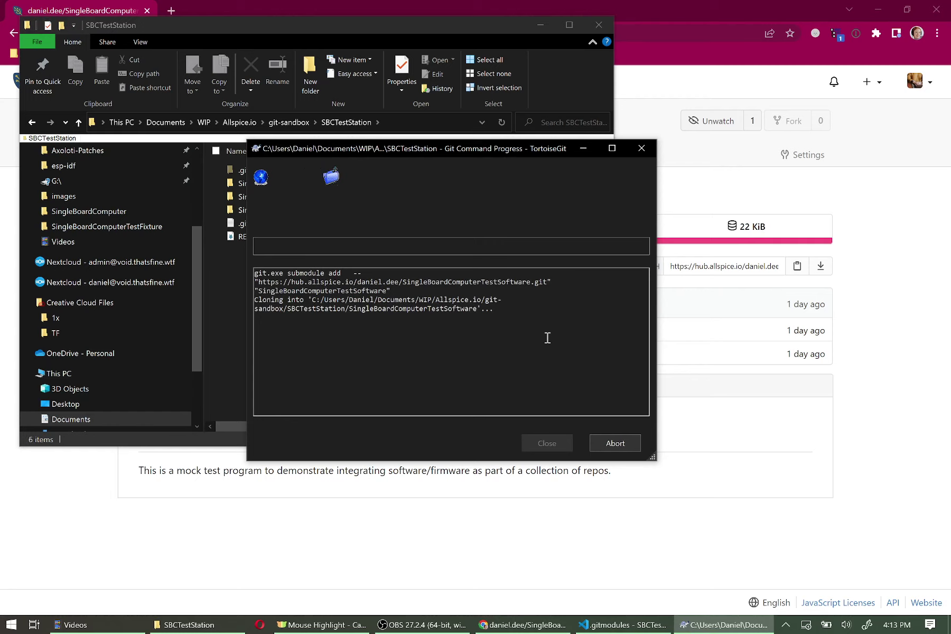
{"action": "left_click", "coordinate": [547, 447]}
{"action": "left_click", "coordinate": [632, 626]}
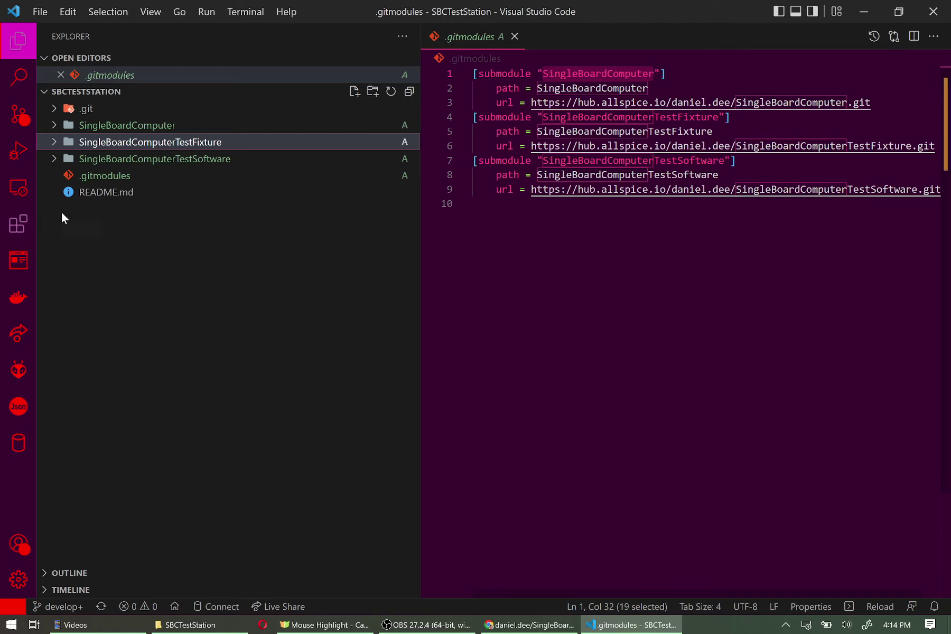
- In README.md, add an 'Include' line below the description naming Device Under Test (DUT)
{"action": "left_click", "coordinate": [95, 193]}
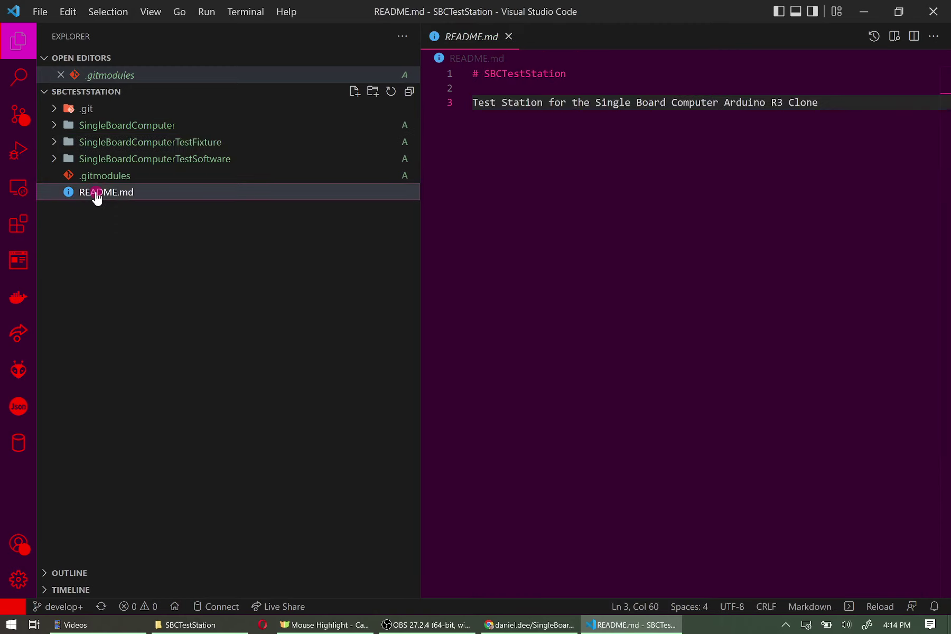
{"action": "left_click", "coordinate": [854, 96]}
{"action": "key", "text": "Return"}
{"action": "key", "text": "Return"}
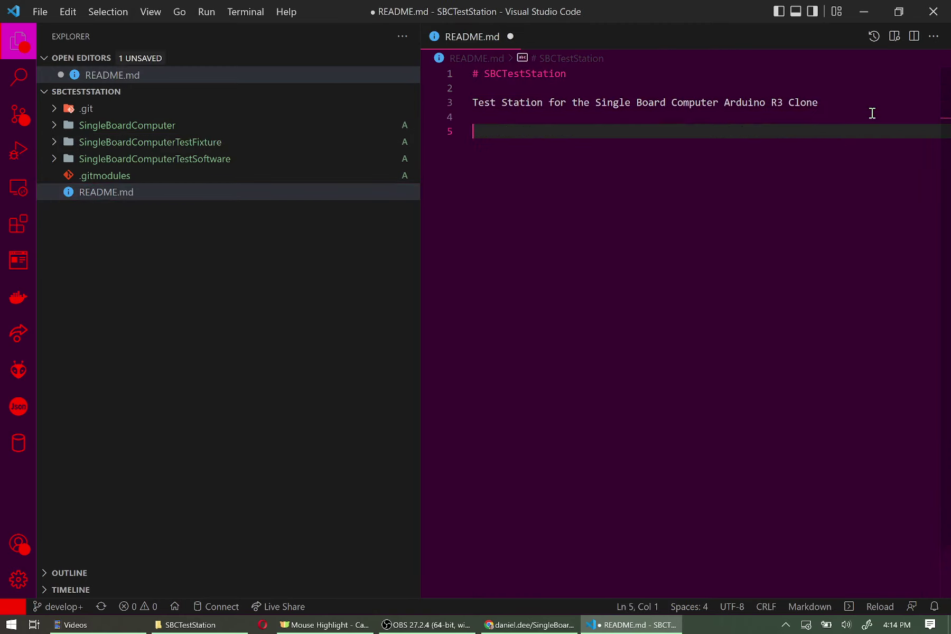
{"action": "type", "text": "Include Test"}
{"action": "key", "text": "BackSpace"}
{"action": "key", "text": "BackSpace"}
{"action": "key", "text": "BackSpace"}
{"action": "key", "text": "BackSpace"}
{"action": "key", "text": "BackSpace"}
{"action": "type", "text": "Devicew"}
{"action": "key", "text": "BackSpace"}
{"action": "type", "text": "n"}
{"action": "key", "text": "BackSpace"}
{"action": "key", "text": "BackSpace"}
{"action": "type", "text": "Under Test (DUT)"}
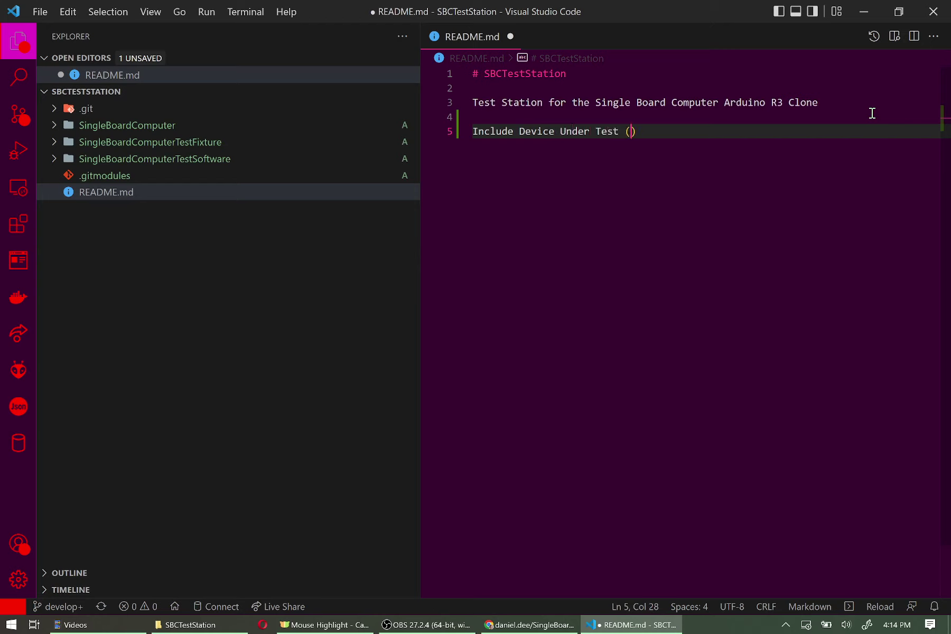
{"action": "type", "text": ", Test"}
{"action": "key", "text": "BackSpace"}
{"action": "key", "text": "BackSpace"}
{"action": "key", "text": "BackSpace"}
- List Device Under Test (DUT), Test Fixture and Test Software as bullets and save README.md
{"action": "key", "text": "ctrl+Left"}
{"action": "key", "text": "ctrl+Left"}
{"action": "key", "text": "ctrl+Left"}
{"action": "key", "text": "Return"}
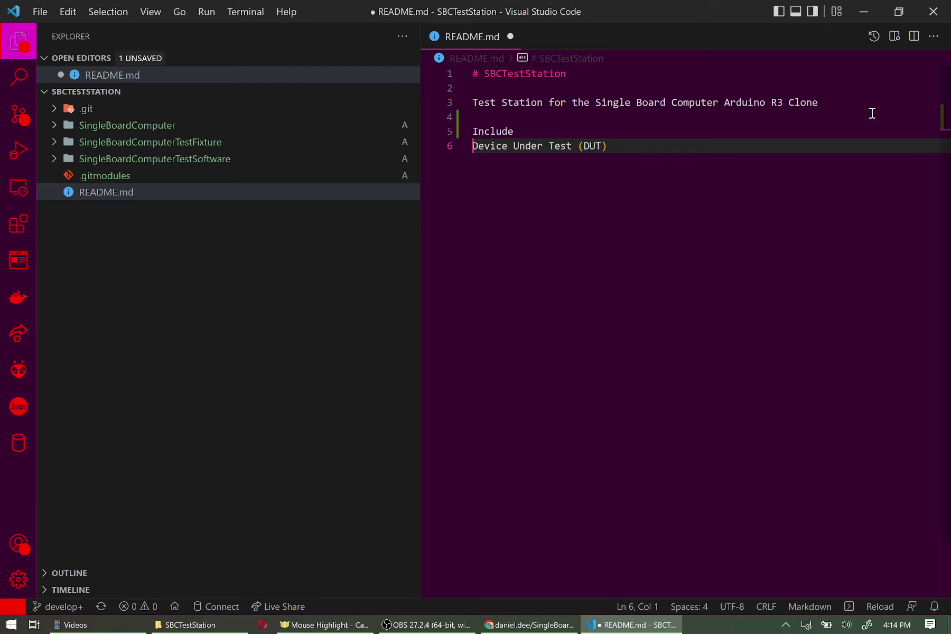
{"action": "type", "text": "-"}
{"action": "key", "text": "End"}
{"action": "key", "text": "Return"}
{"action": "type", "text": "- Test Fixture"}
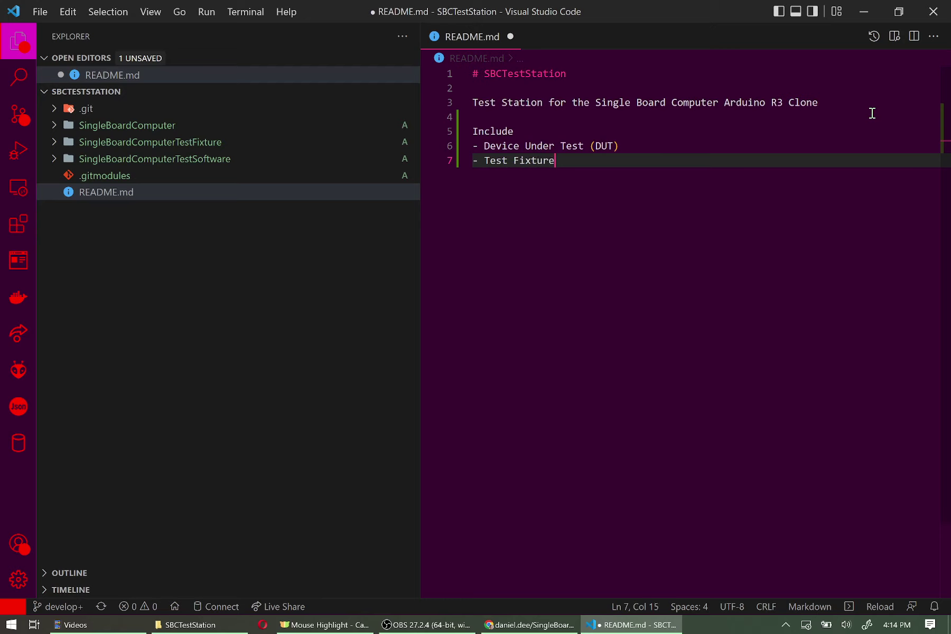
{"action": "key", "text": "Return"}
{"action": "type", "text": "- Test"}
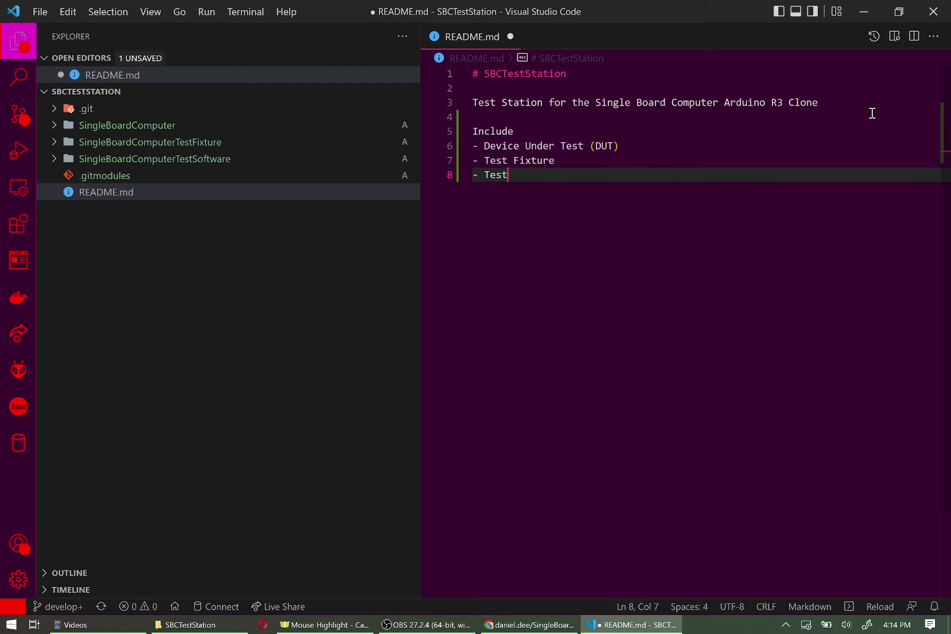
{"action": "type", "text": " Software"}
{"action": "key", "text": "ctrl+s"}
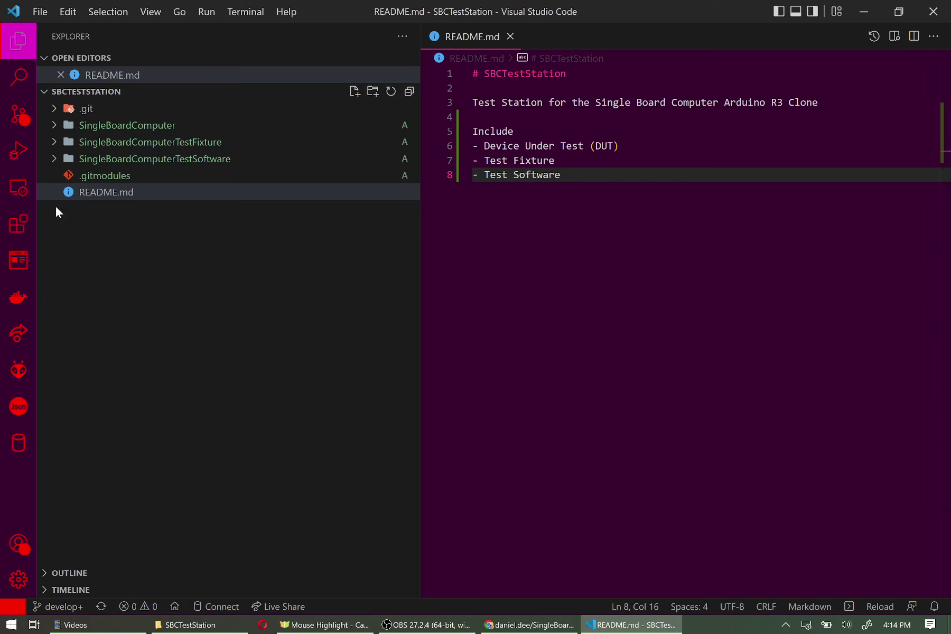
- Commit the five changes to develop as 'Added DUT, Test Fixture, and Test Software'
{"action": "mouse_move", "coordinate": [196, 630]}
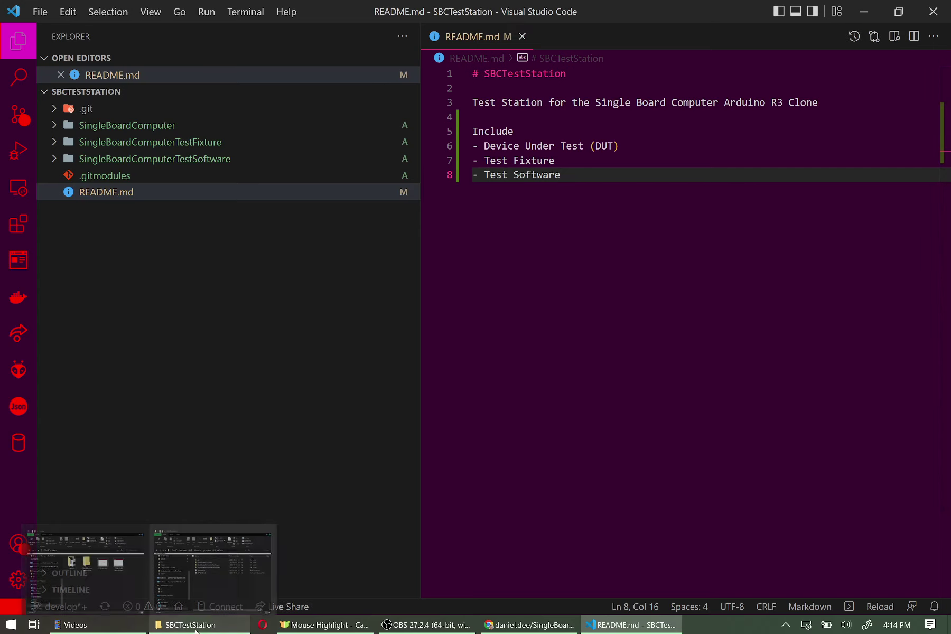
{"action": "left_click", "coordinate": [211, 568]}
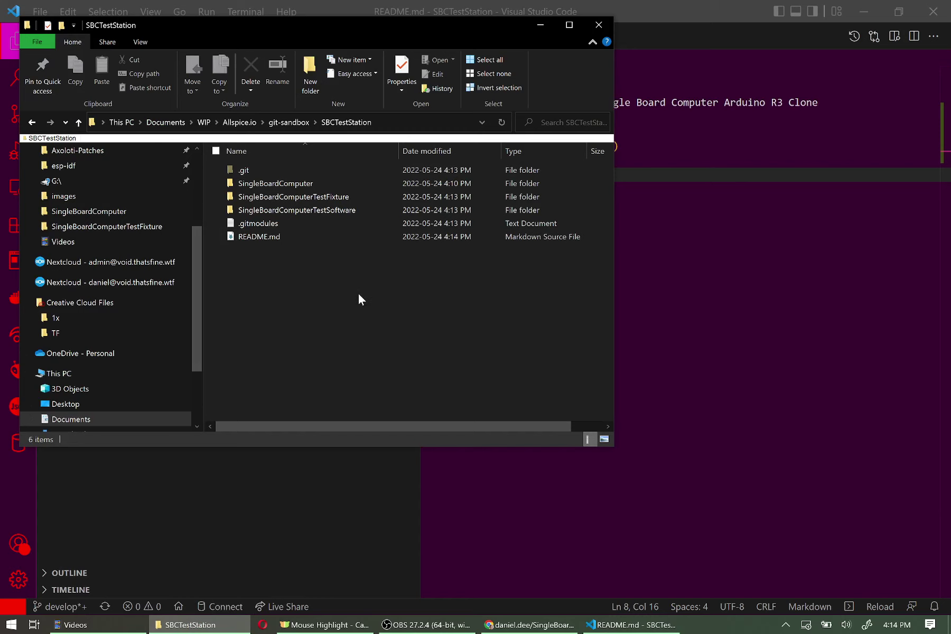
{"action": "right_click", "coordinate": [259, 259]}
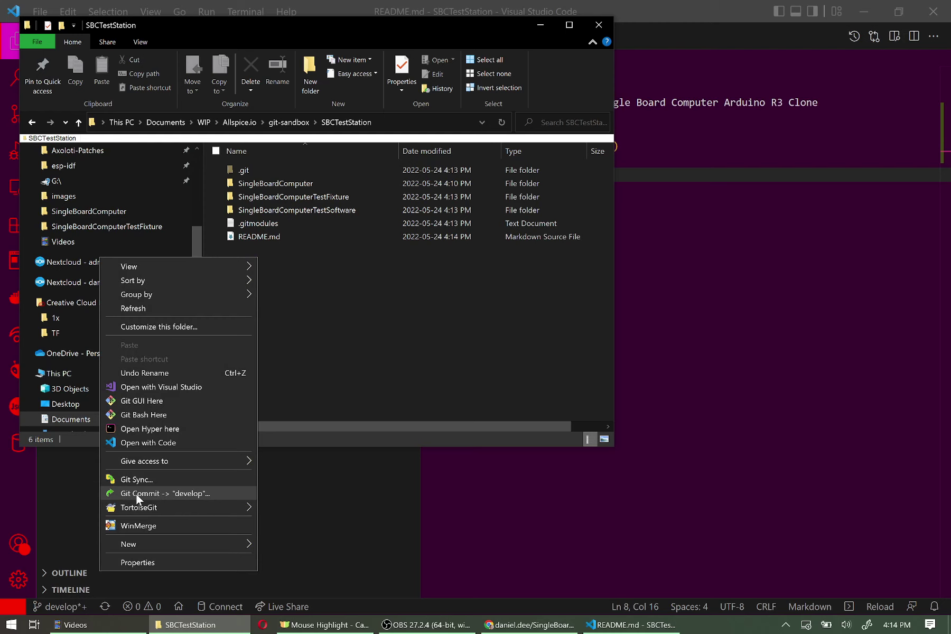
{"action": "left_click", "coordinate": [222, 492]}
{"action": "left_click", "coordinate": [638, 112]}
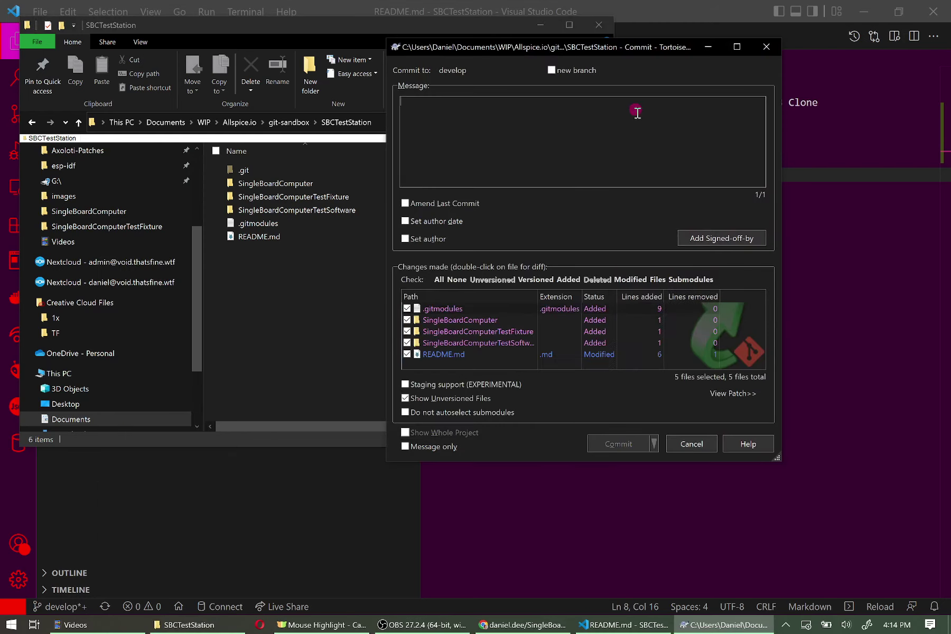
{"action": "type", "text": "Adddee"}
{"action": "type", "text": "DUT, Te"}
{"action": "type", "text": "st Fixture, and TEst"}
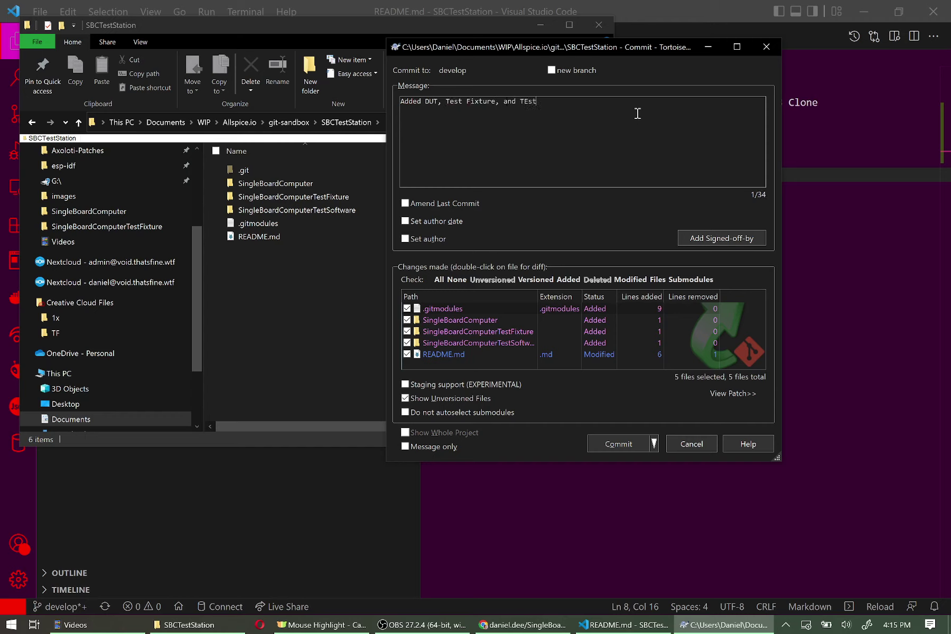
{"action": "type", "text": "ware"}
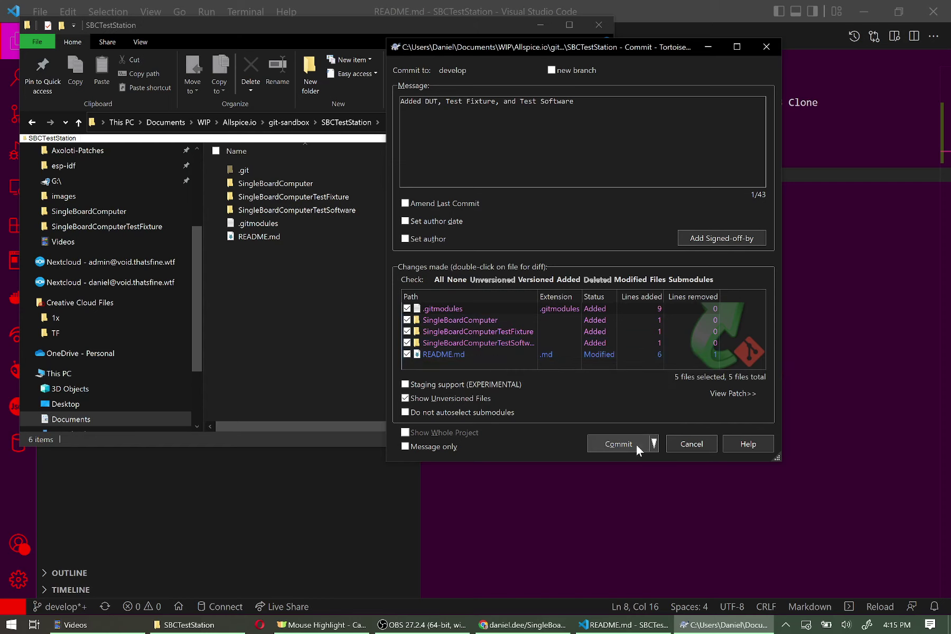
{"action": "left_click", "coordinate": [618, 443]}
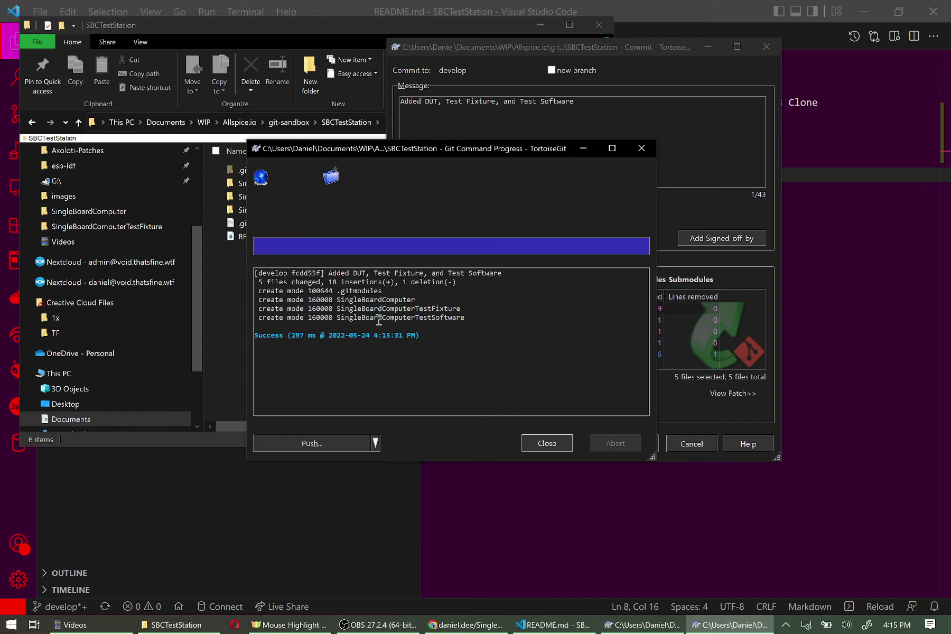
{"action": "left_click", "coordinate": [543, 445]}
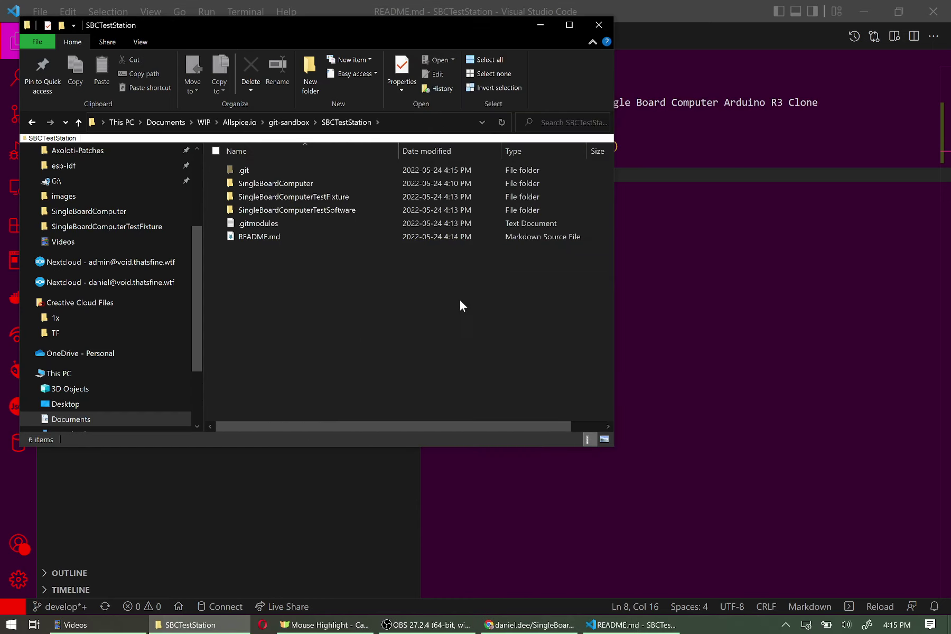
- Push develop to origin, advancing it from 788482f to fcdd55f
{"action": "right_click", "coordinate": [261, 274]}
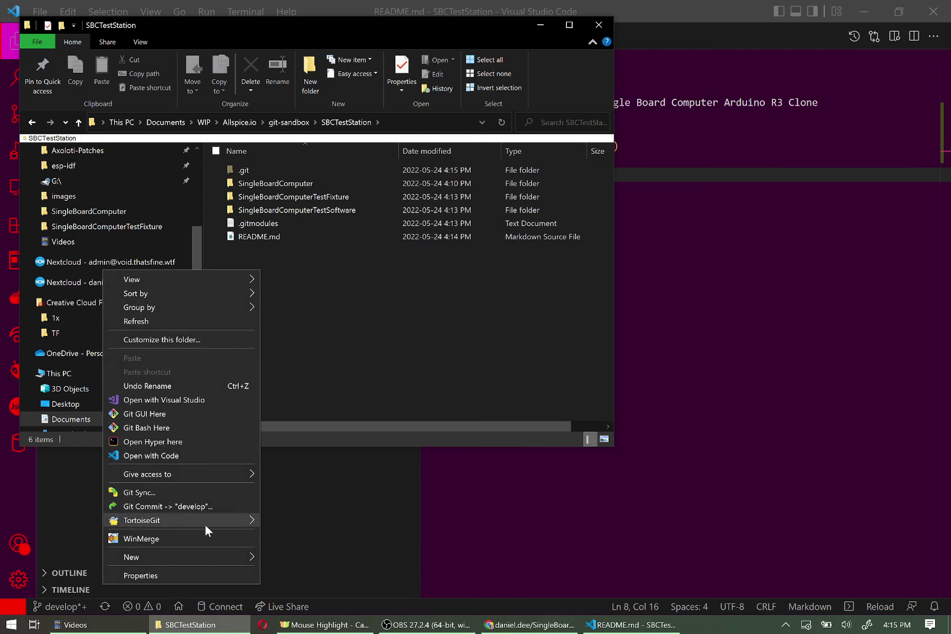
{"action": "mouse_move", "coordinate": [205, 523]}
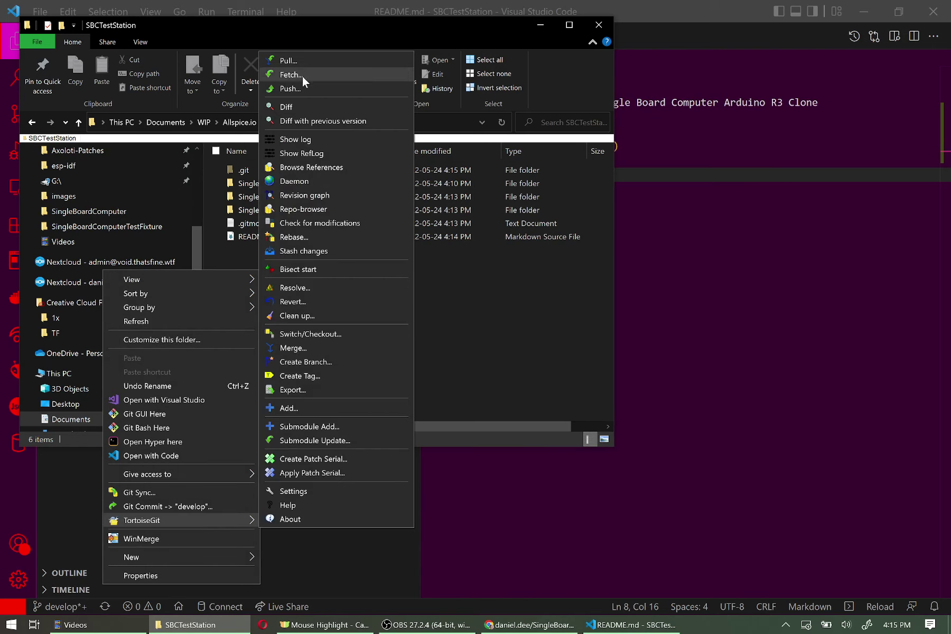
{"action": "left_click", "coordinate": [290, 89]}
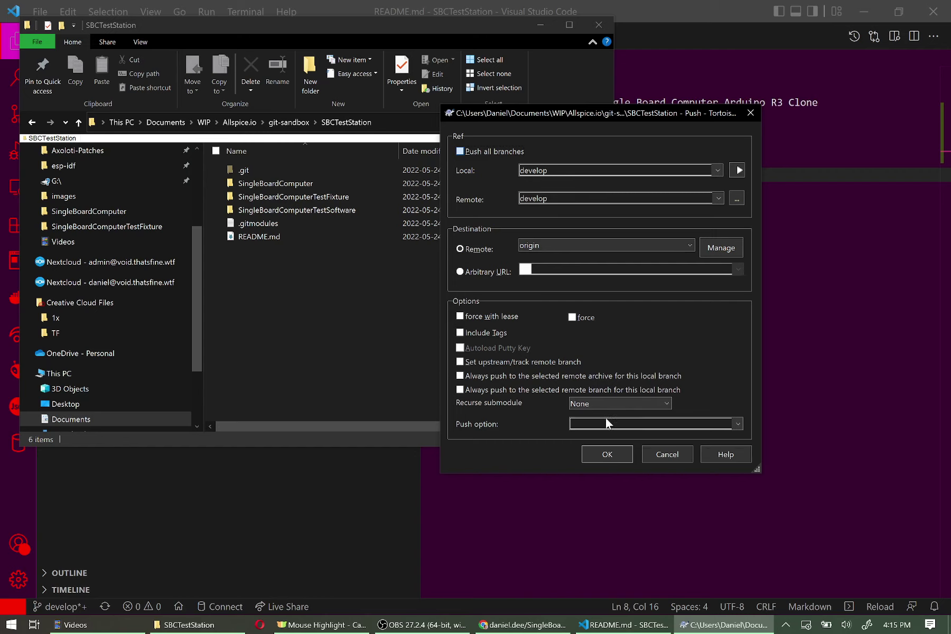
{"action": "left_click", "coordinate": [608, 454]}
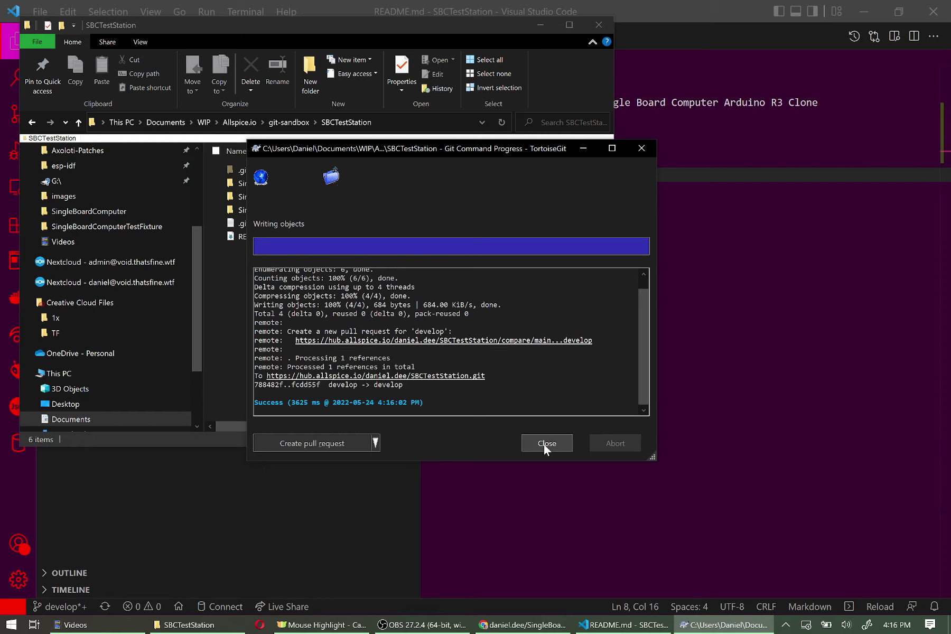
{"action": "left_click", "coordinate": [546, 443]}
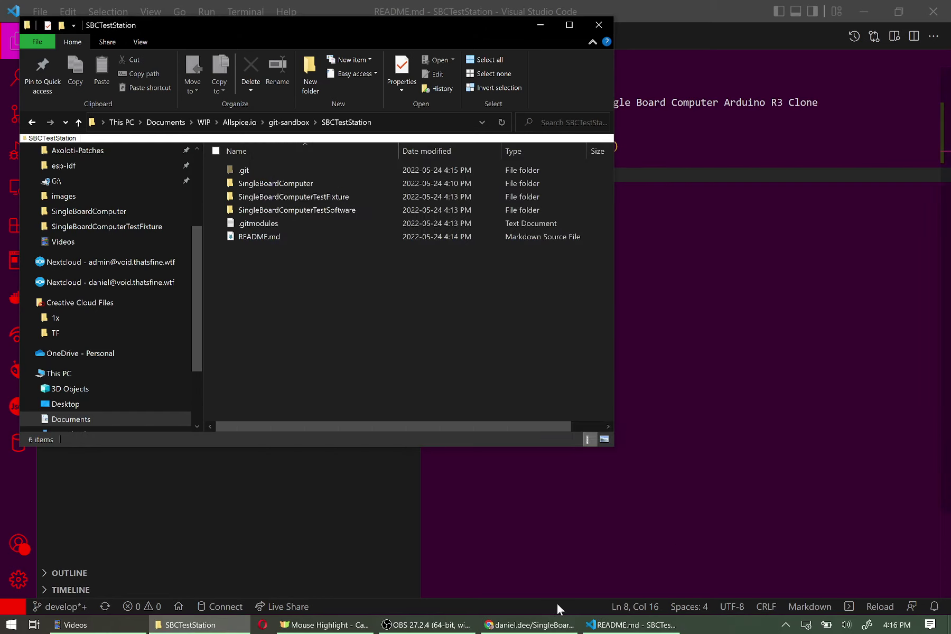
- Open SBCTestStation on AllSpice Hub and view its develop branch at commit fcdd55f
{"action": "mouse_move", "coordinate": [516, 628]}
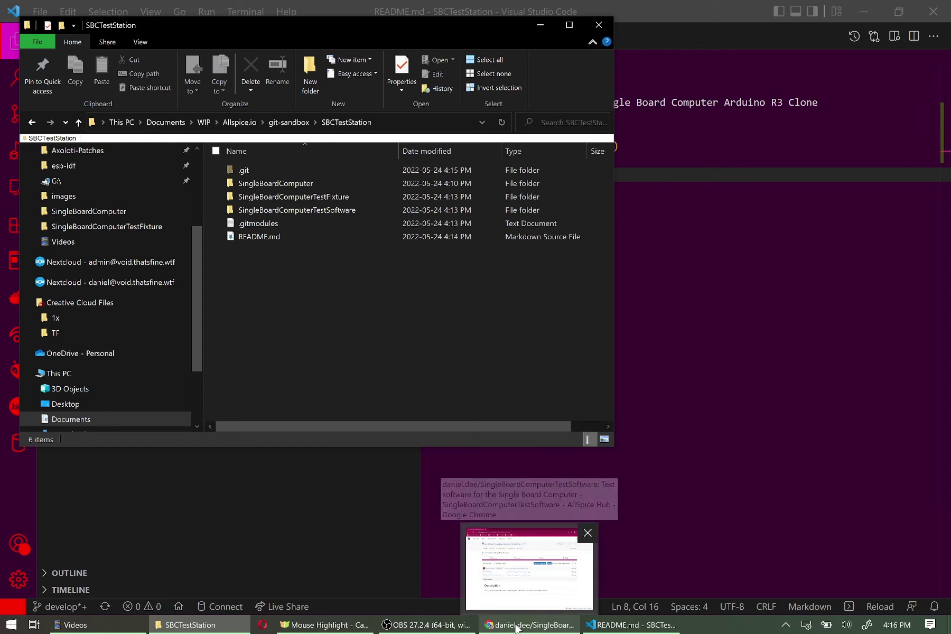
{"action": "left_click", "coordinate": [516, 627]}
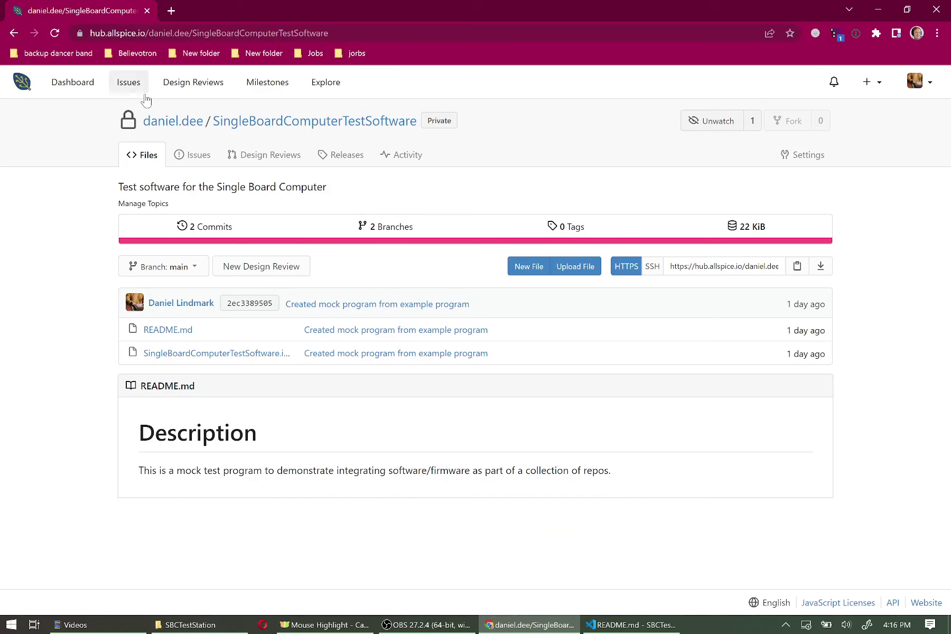
{"action": "left_click", "coordinate": [164, 121]}
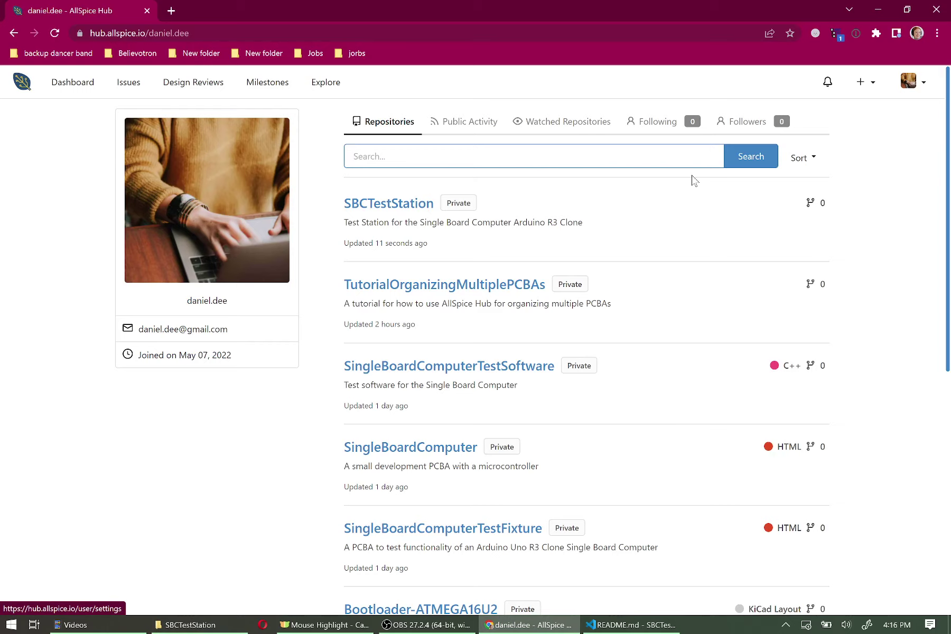
{"action": "left_click", "coordinate": [401, 205]}
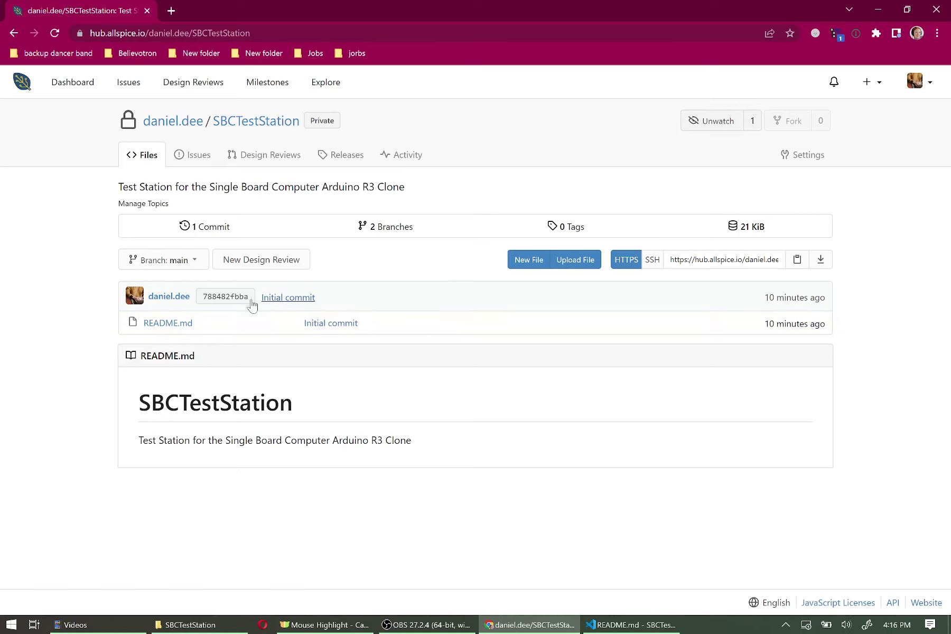
{"action": "left_click", "coordinate": [187, 262]}
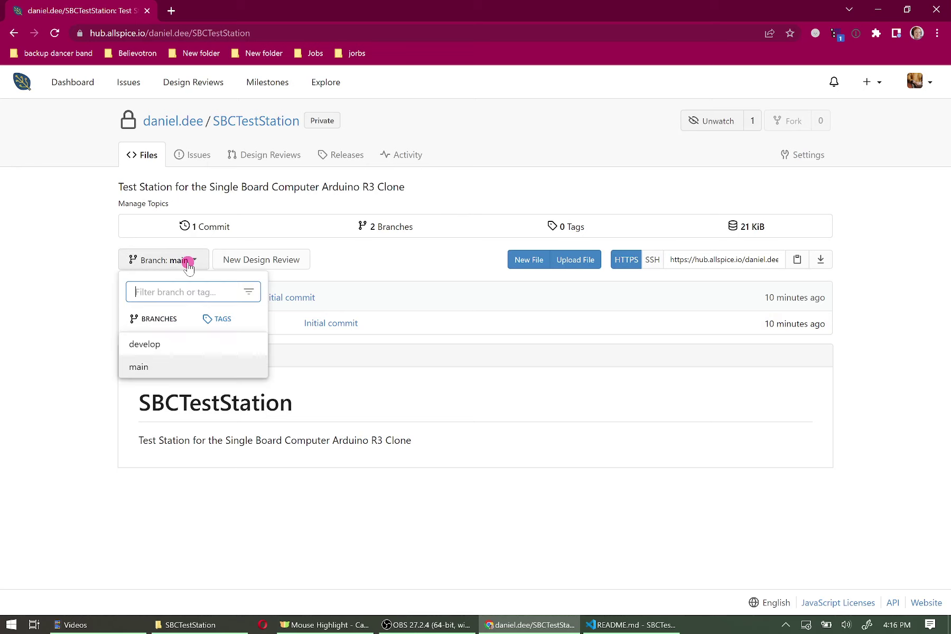
{"action": "left_click", "coordinate": [175, 343]}
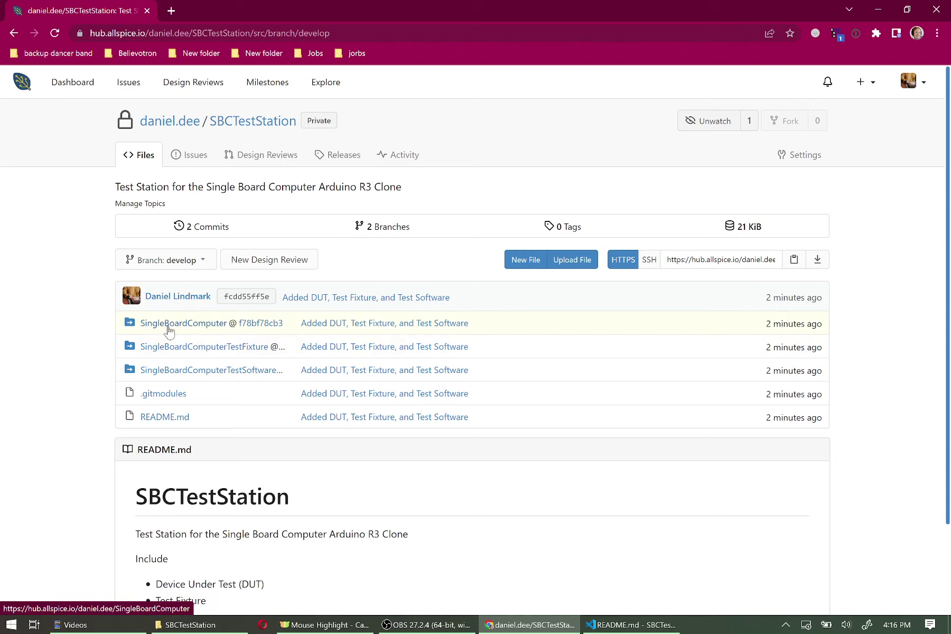
{"action": "scroll", "coordinate": [304, 415], "scroll_direction": "down", "scroll_amount": 2}
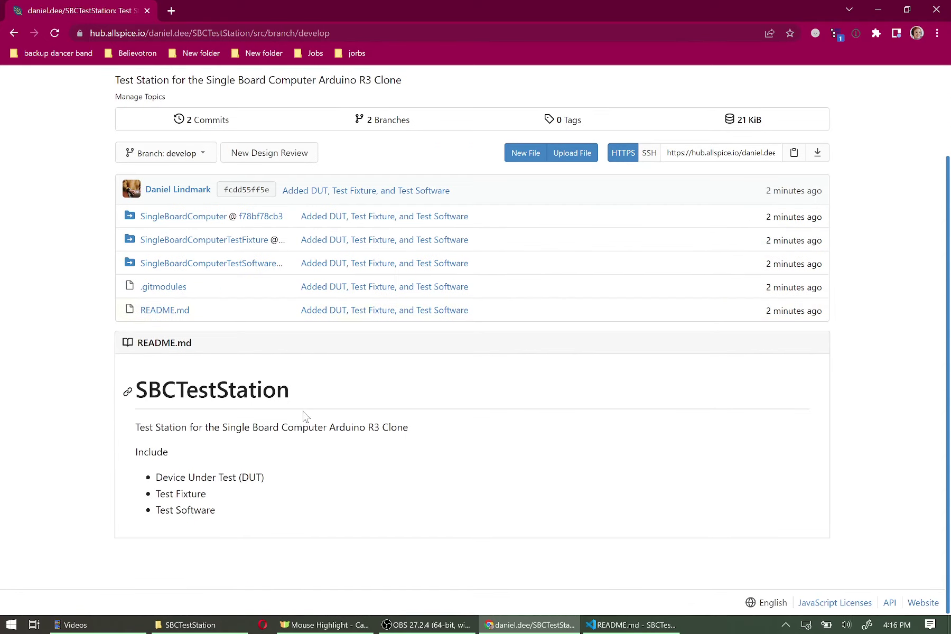
{"action": "scroll", "coordinate": [501, 435], "scroll_direction": "up", "scroll_amount": 2}
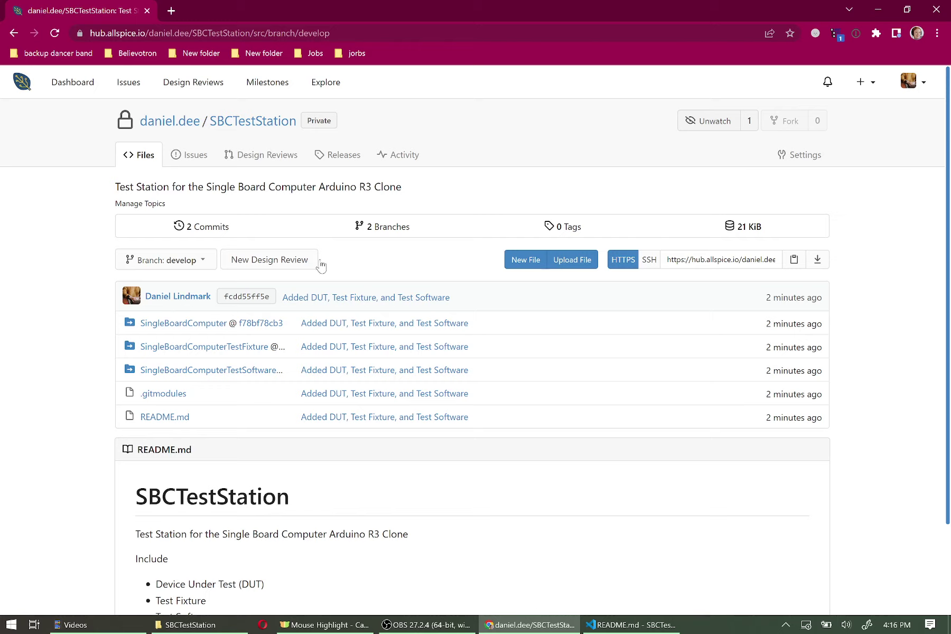
- Start a new design review comparison pulling from develop into main
{"action": "left_click", "coordinate": [279, 261]}
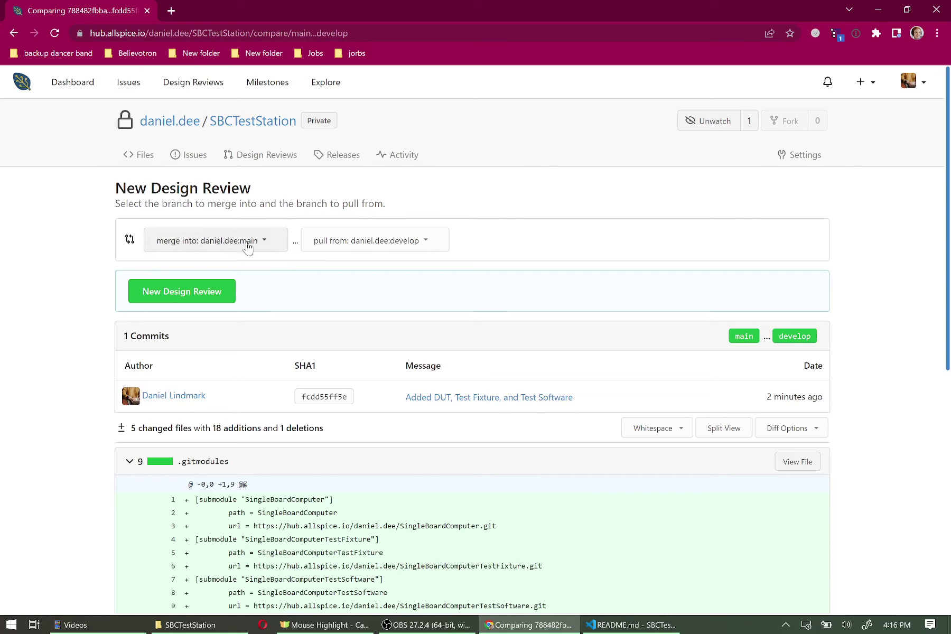
{"action": "left_click", "coordinate": [426, 243]}
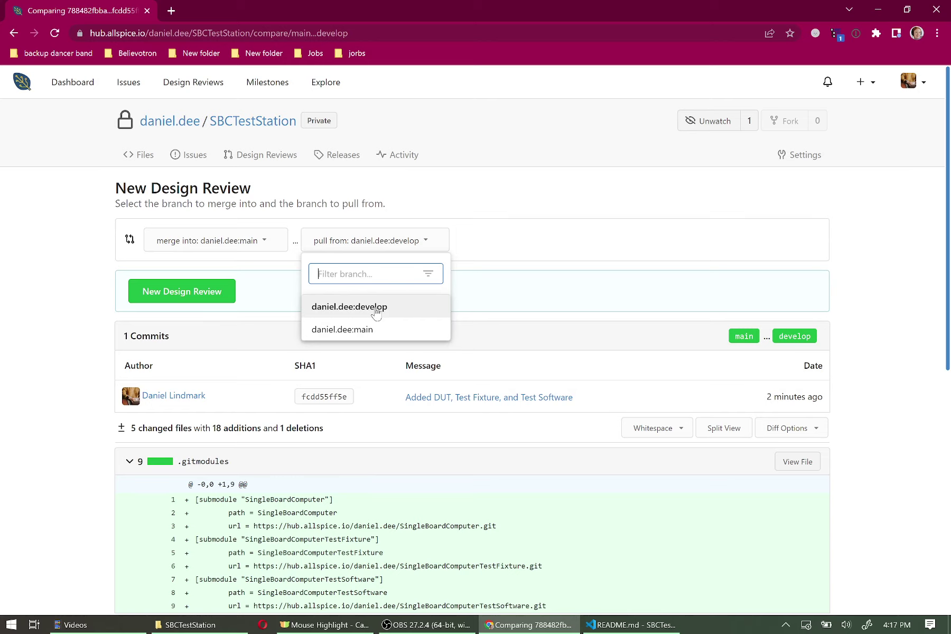
{"action": "left_click", "coordinate": [376, 312]}
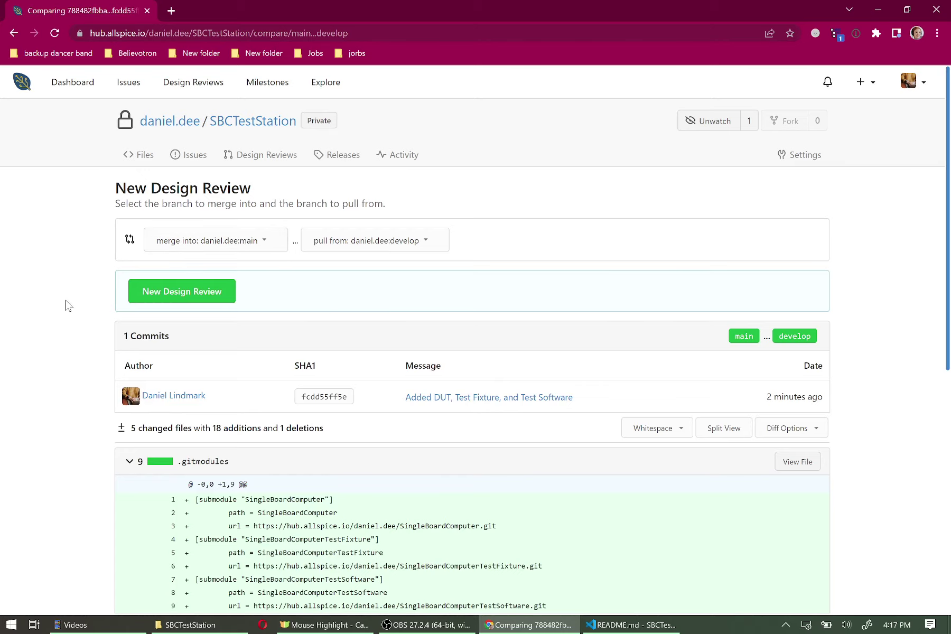
{"action": "scroll", "coordinate": [66, 302], "scroll_direction": "down", "scroll_amount": 4}
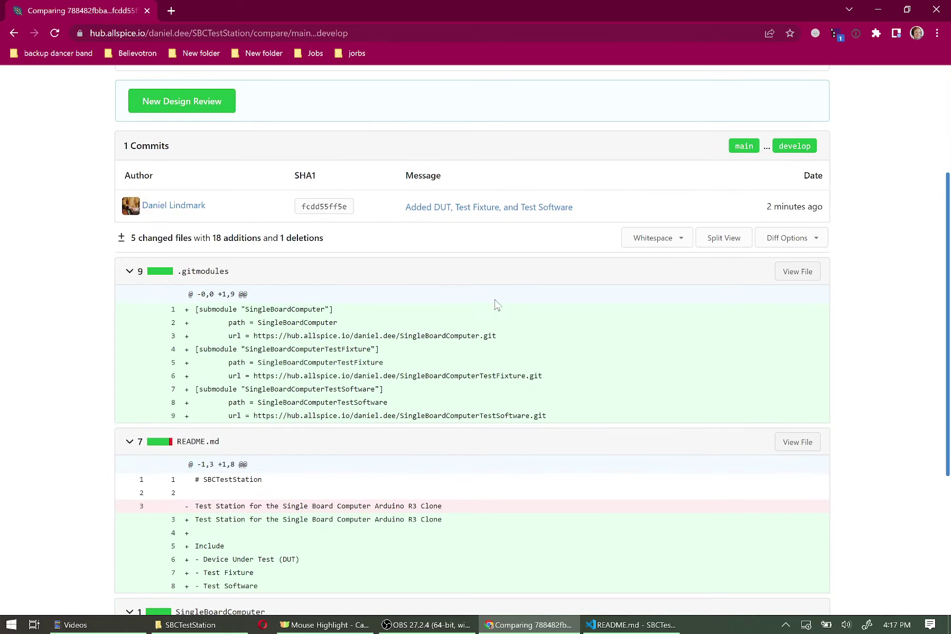
{"action": "scroll", "coordinate": [438, 265], "scroll_direction": "down", "scroll_amount": 2}
- Inspect the .gitmodules additions, README lines 3-8 and the submodule commit hashes in the diff
{"action": "left_click", "coordinate": [186, 173]}
{"action": "left_click_drag", "start_coordinate": [195, 182], "coordinate": [578, 292]}
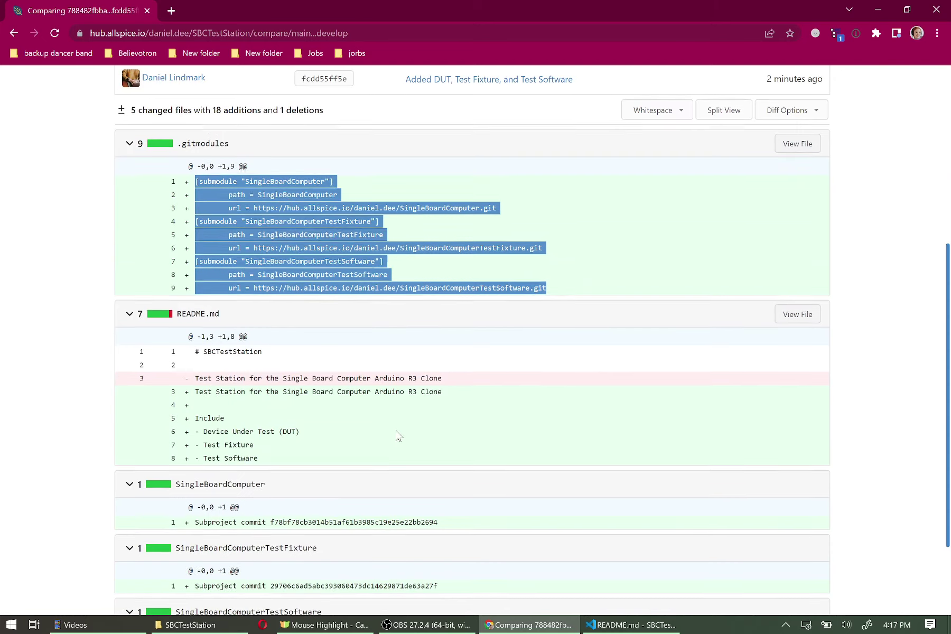
{"action": "scroll", "coordinate": [397, 437], "scroll_direction": "down", "scroll_amount": 3}
{"action": "left_click", "coordinate": [234, 261]}
{"action": "left_click_drag", "start_coordinate": [193, 259], "coordinate": [526, 328]}
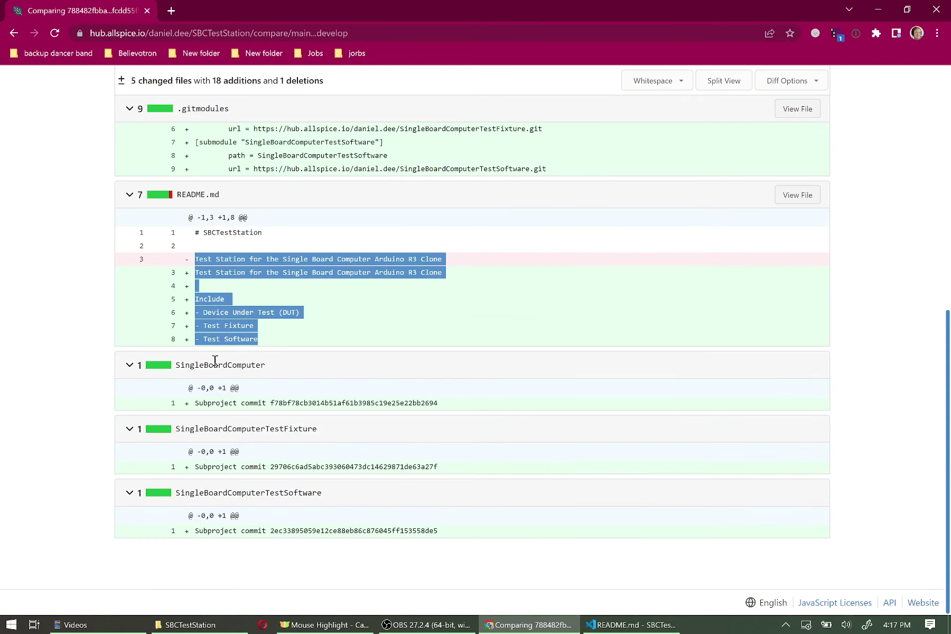
{"action": "double_click", "coordinate": [231, 365]}
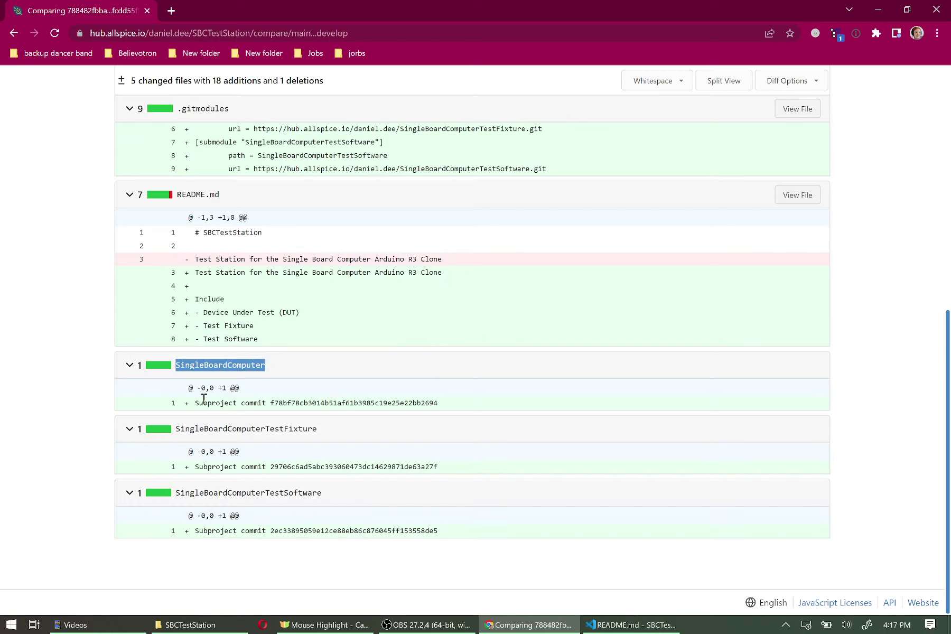
{"action": "double_click", "coordinate": [307, 402]}
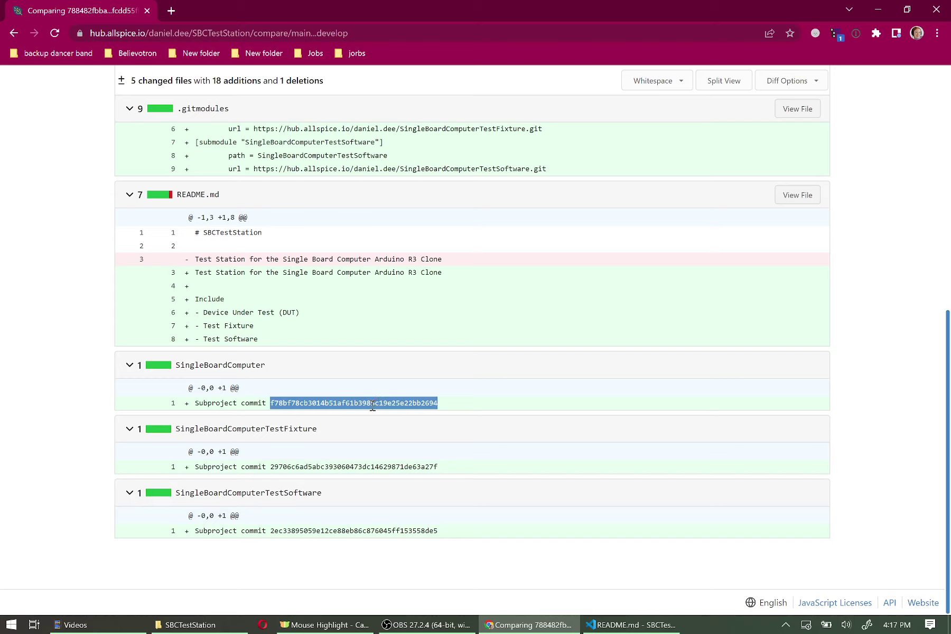
{"action": "double_click", "coordinate": [344, 466]}
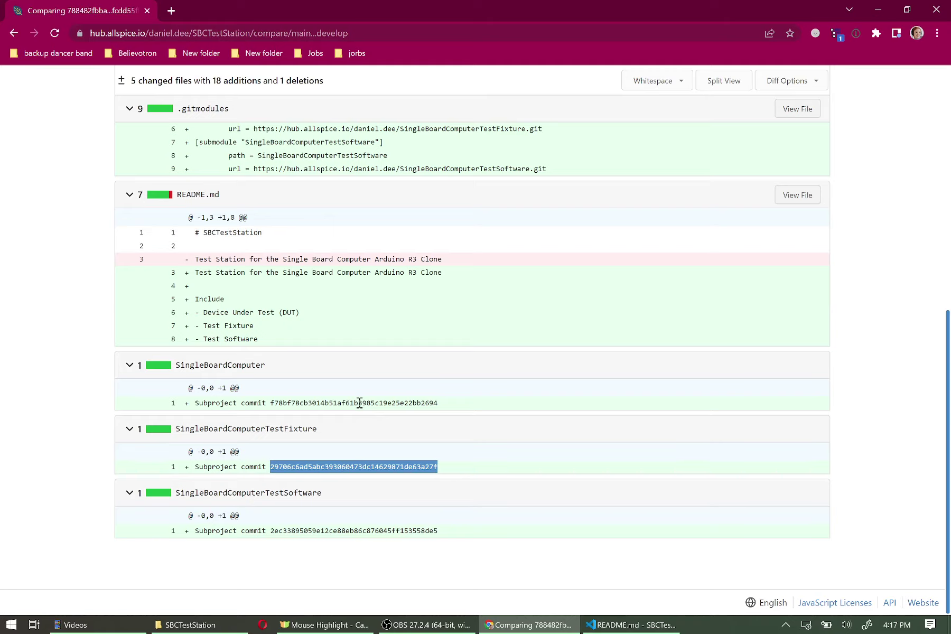
{"action": "scroll", "coordinate": [401, 388], "scroll_direction": "up", "scroll_amount": 4}
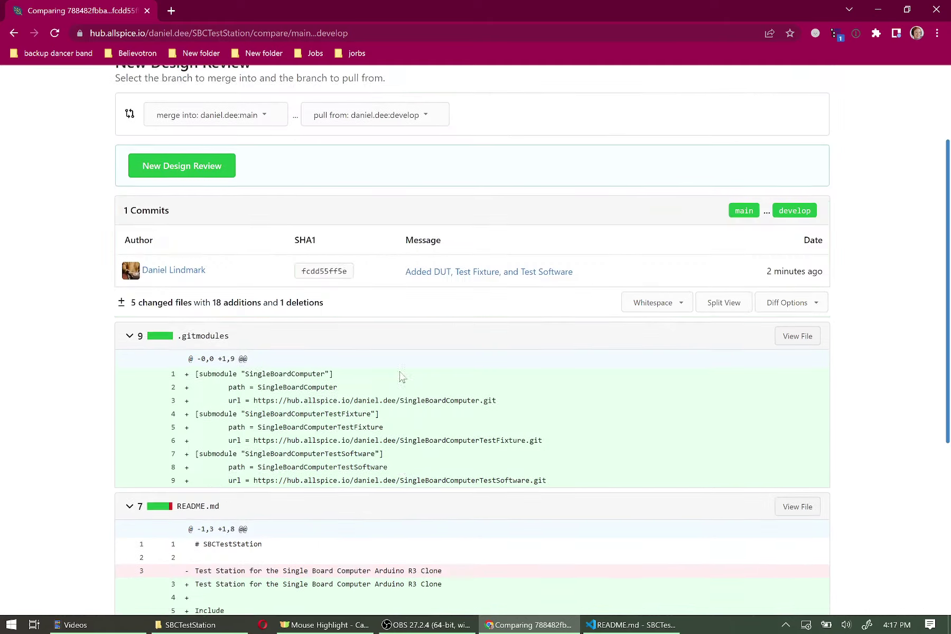
{"action": "scroll", "coordinate": [155, 198], "scroll_direction": "up", "scroll_amount": 1}
- Create the design review, keeping its title, with description 'Integrated final test station assembly'
{"action": "left_click", "coordinate": [165, 236]}
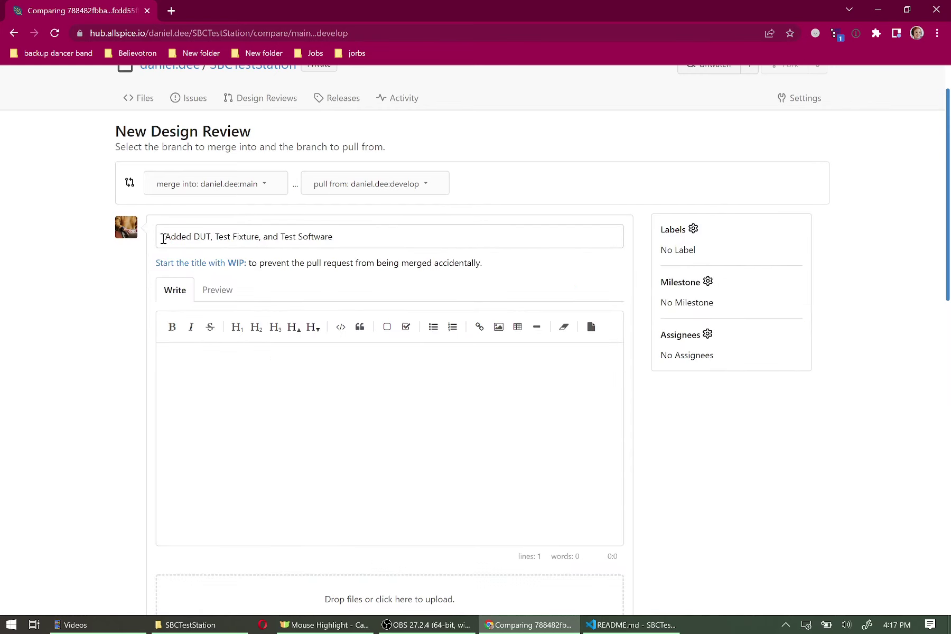
{"action": "left_click", "coordinate": [354, 238]}
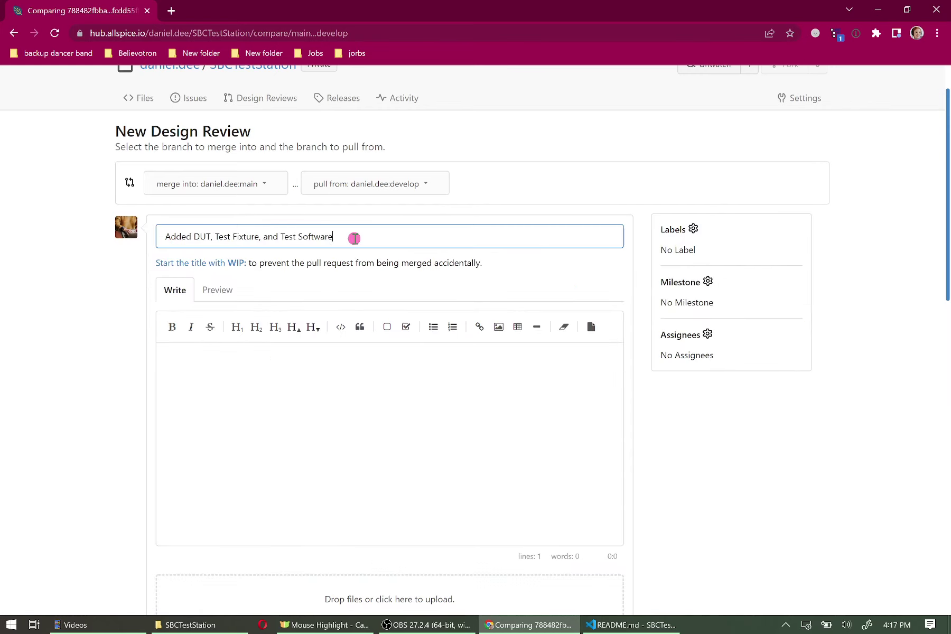
{"action": "left_click", "coordinate": [341, 399]}
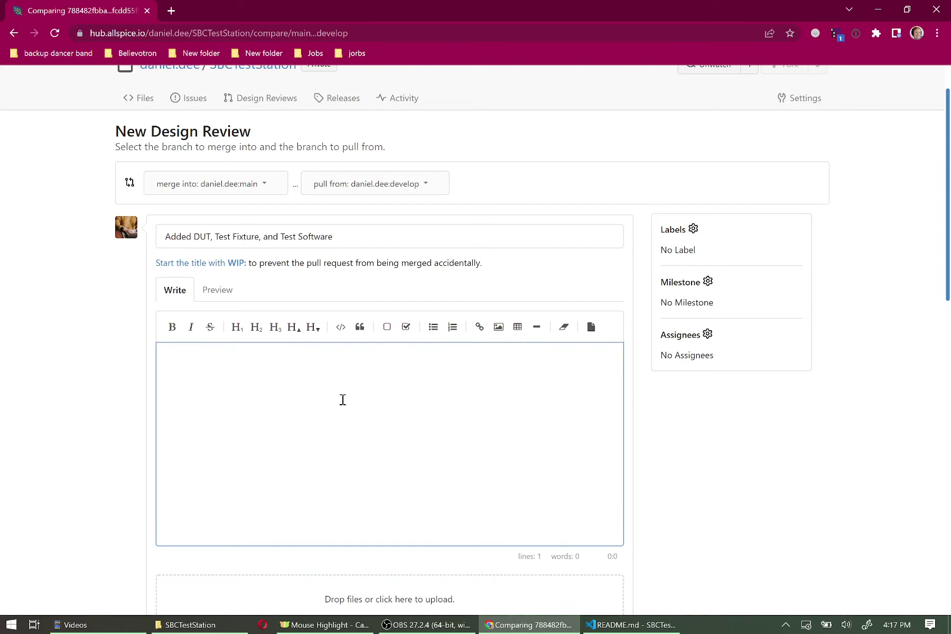
{"action": "type", "text": "Un"}
{"action": "key", "text": "BackSpace"}
{"action": "key", "text": "BackSpace"}
{"action": "type", "text": "Integrated final a"}
{"action": "type", "text": "ssem"}
{"action": "key", "text": "BackSpace"}
{"action": "key", "text": "BackSpace"}
{"action": "key", "text": "BackSpace"}
{"action": "type", "text": "test station"}
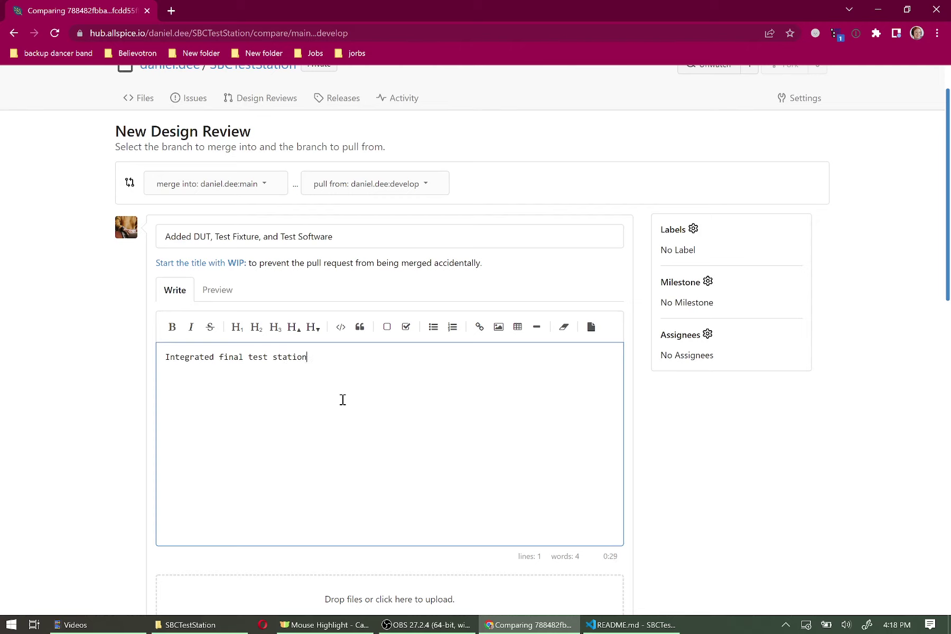
{"action": "type", "text": " assembly"}
{"action": "scroll", "coordinate": [520, 371], "scroll_direction": "down", "scroll_amount": 2}
{"action": "left_click", "coordinate": [569, 517]}
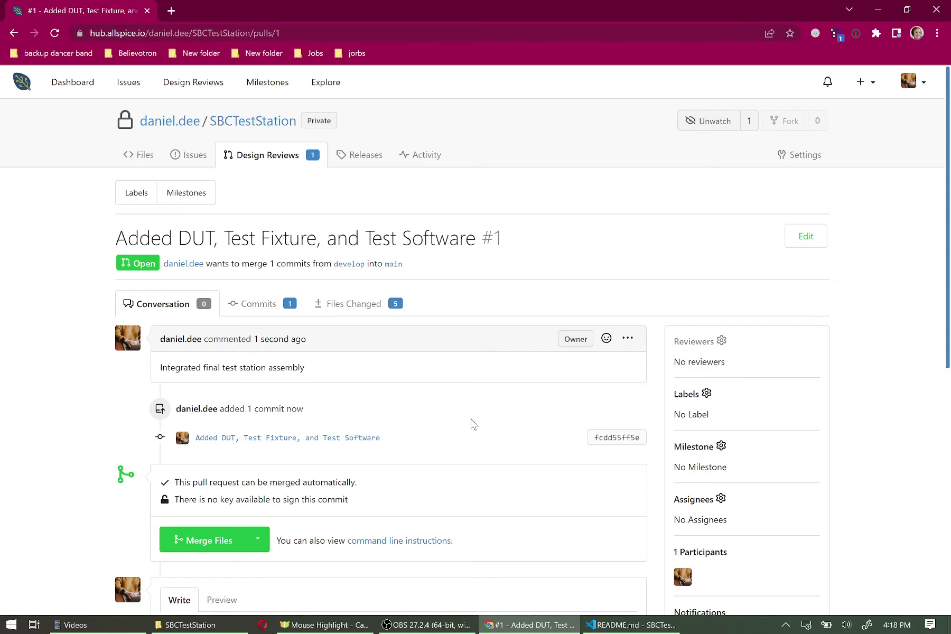
- Add the comment 'Reviewed versions for accuracy' to the design review
{"action": "scroll", "coordinate": [491, 396], "scroll_direction": "down", "scroll_amount": 5}
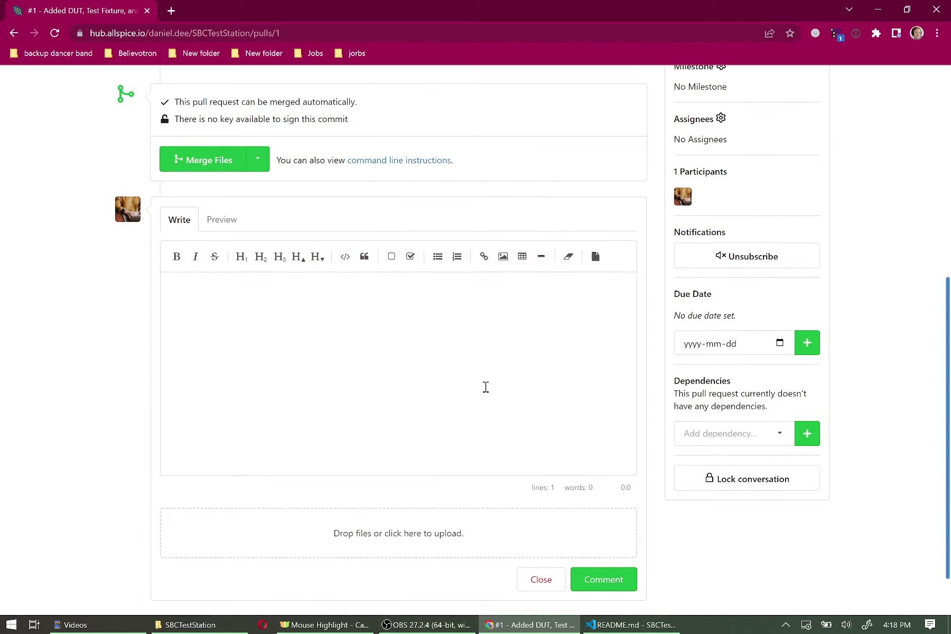
{"action": "left_click", "coordinate": [365, 307]}
{"action": "type", "text": "Revei"}
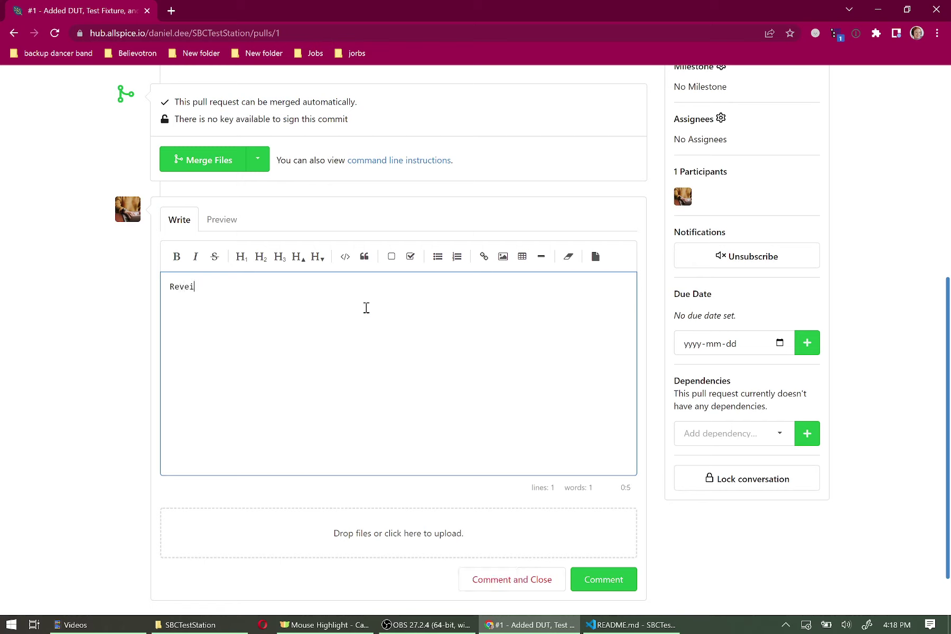
{"action": "key", "text": "BackSpace"}
{"action": "type", "text": "iewed versions for accuracy"}
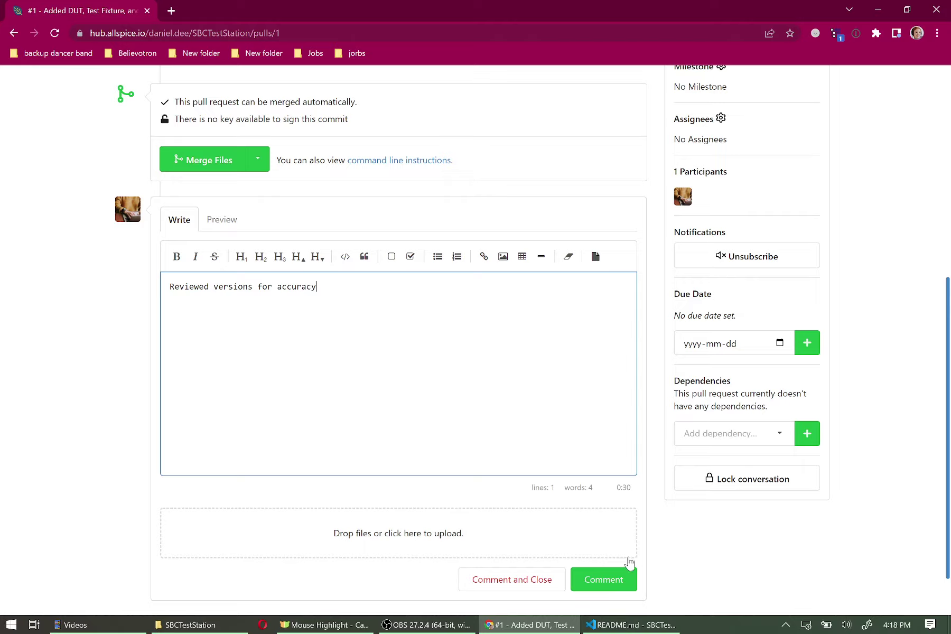
{"action": "left_click", "coordinate": [615, 575]}
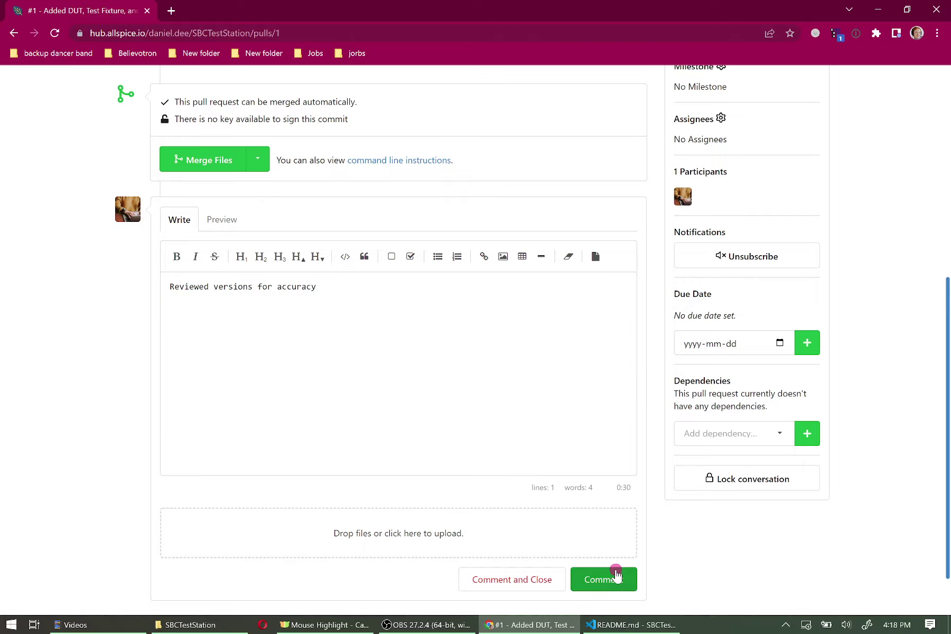
{"action": "scroll", "coordinate": [495, 270], "scroll_direction": "up", "scroll_amount": 2}
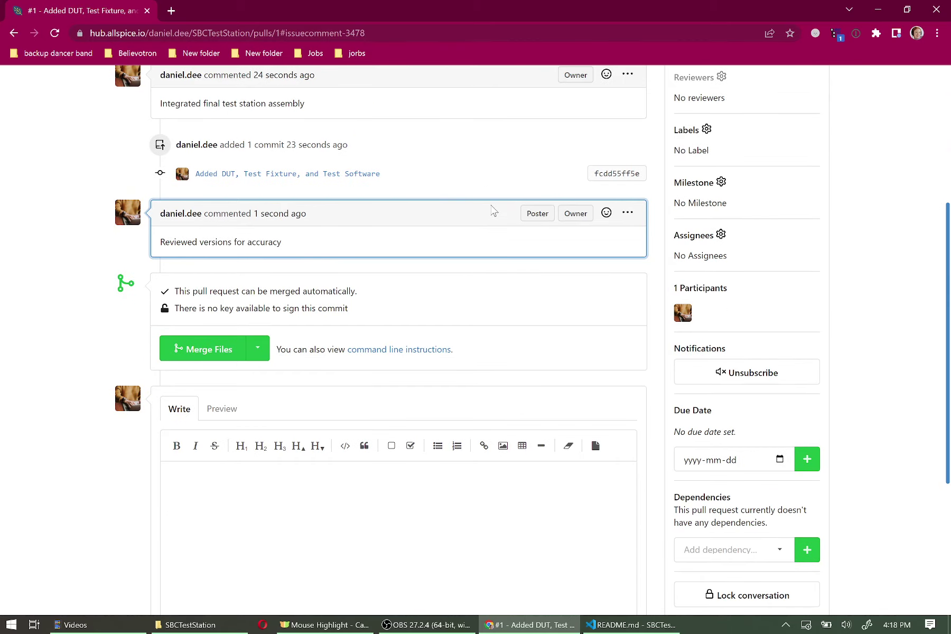
- Merge Design Review #1 from develop into main, adding 'Double checked repo versions' below the Reviewed-on line
{"action": "left_click", "coordinate": [229, 355]}
{"action": "scroll", "coordinate": [44, 313], "scroll_direction": "down", "scroll_amount": 2}
{"action": "left_click", "coordinate": [265, 283]}
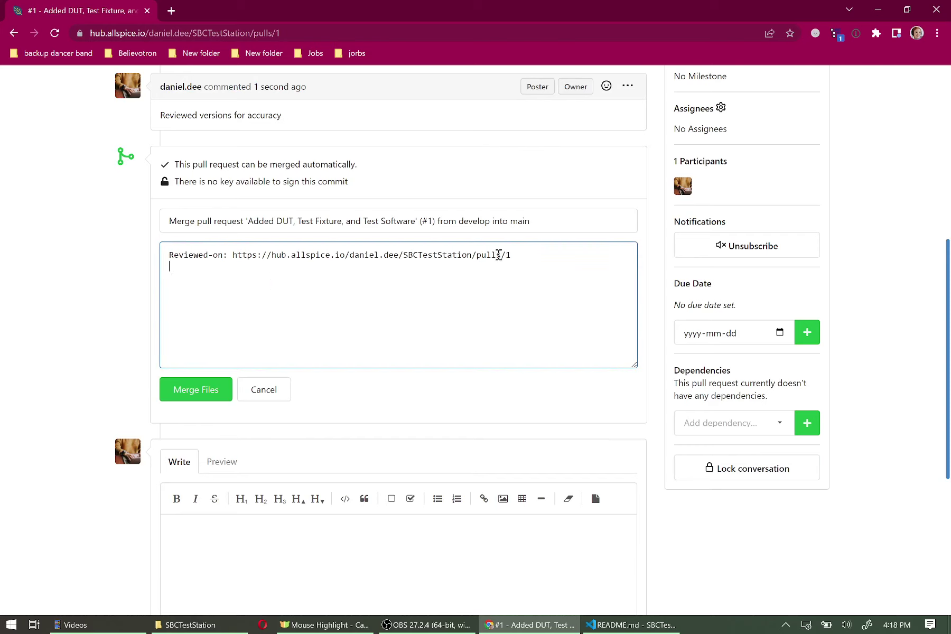
{"action": "left_click", "coordinate": [234, 256]}
{"action": "left_click", "coordinate": [206, 271]}
{"action": "type", "text": "Added"}
{"action": "key", "text": "BackSpace"}
{"action": "key", "text": "BackSpace"}
{"action": "type", "text": "Double checked repo versions"}
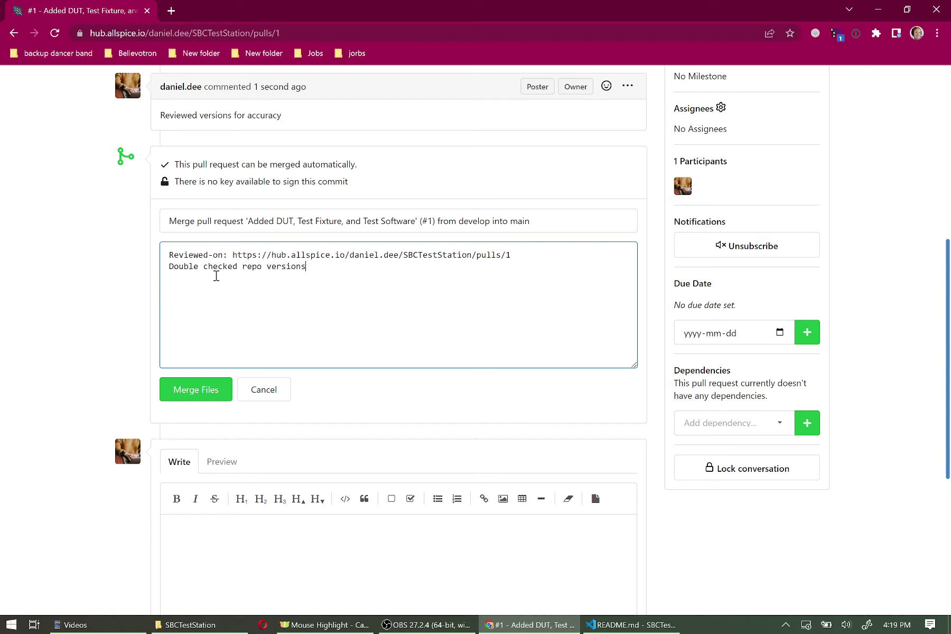
{"action": "left_click", "coordinate": [189, 392]}
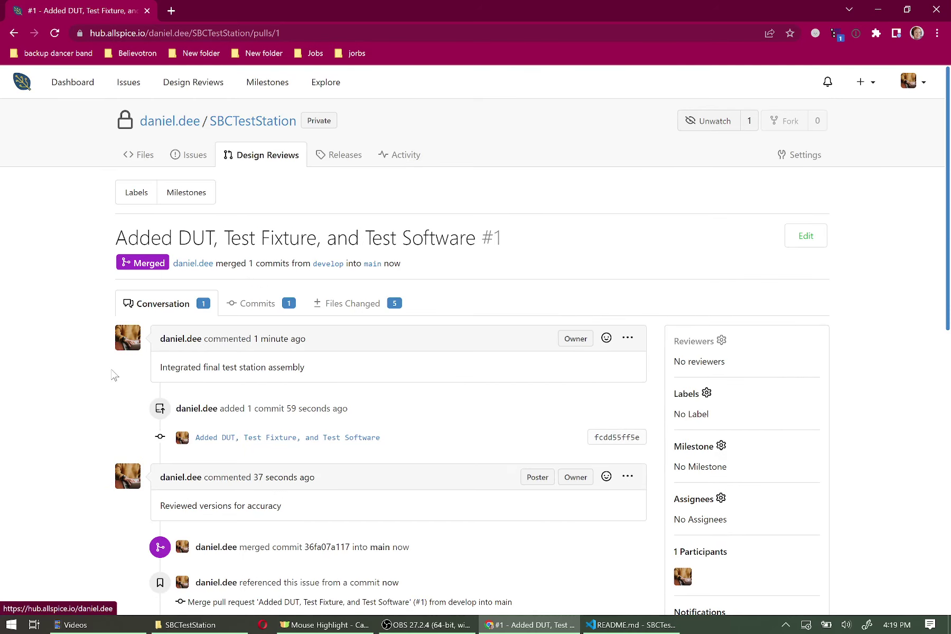
- Go back to the SBCTestStation Files page showing merge 36fa07a117 and the three submodules
{"action": "scroll", "coordinate": [394, 439], "scroll_direction": "down", "scroll_amount": 3}
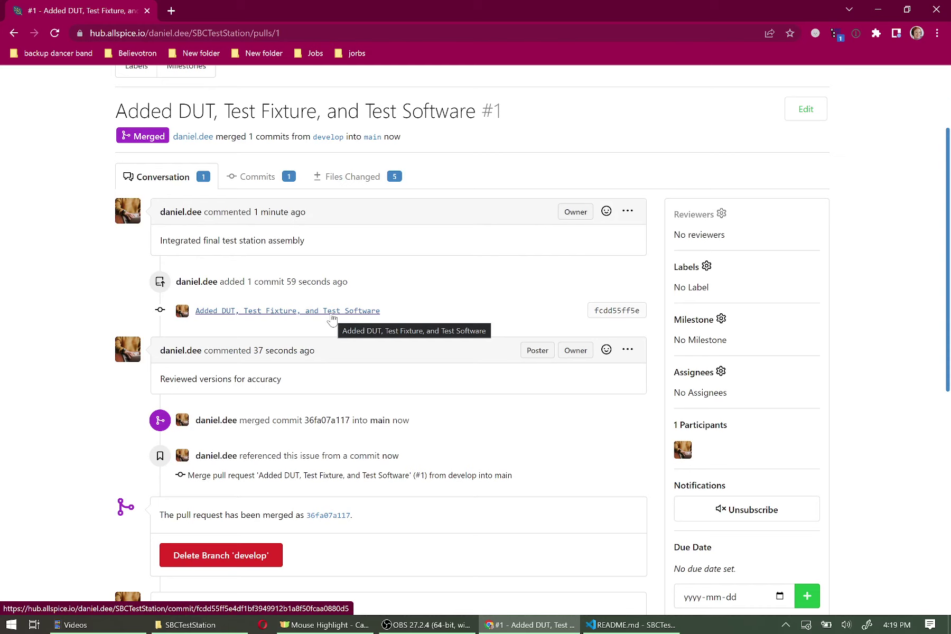
{"action": "scroll", "coordinate": [27, 233], "scroll_direction": "up", "scroll_amount": 3}
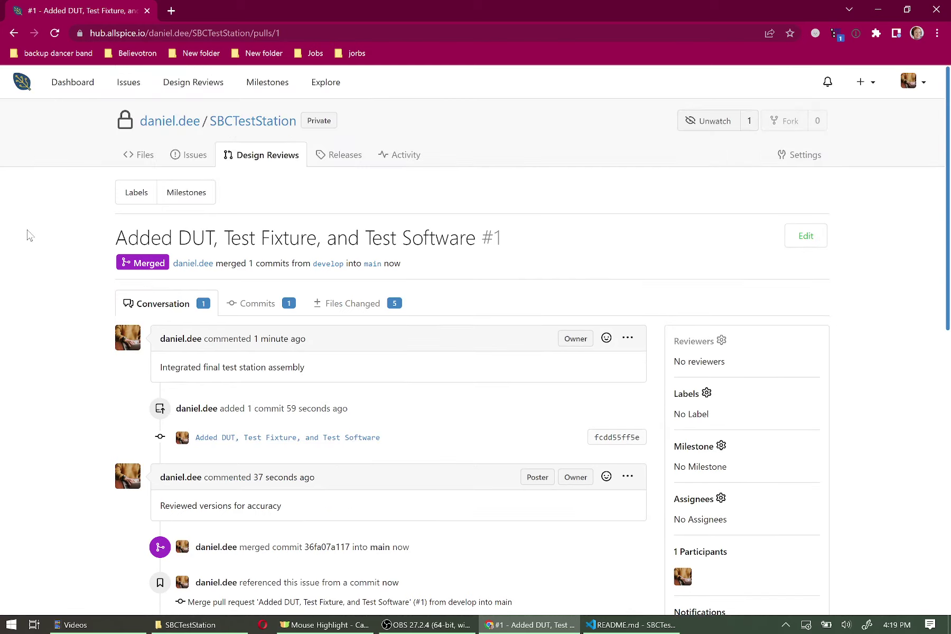
{"action": "left_click", "coordinate": [233, 125]}
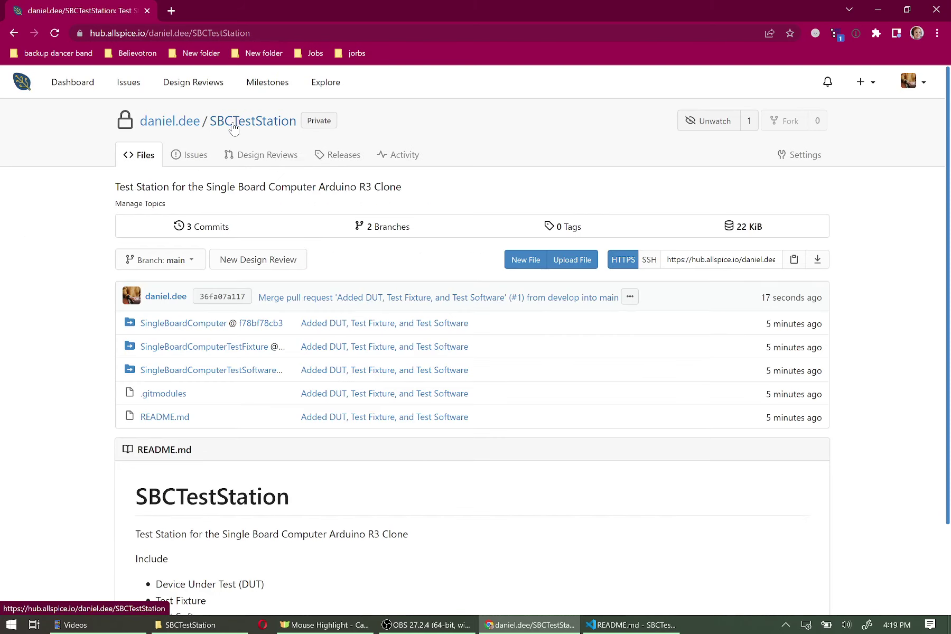